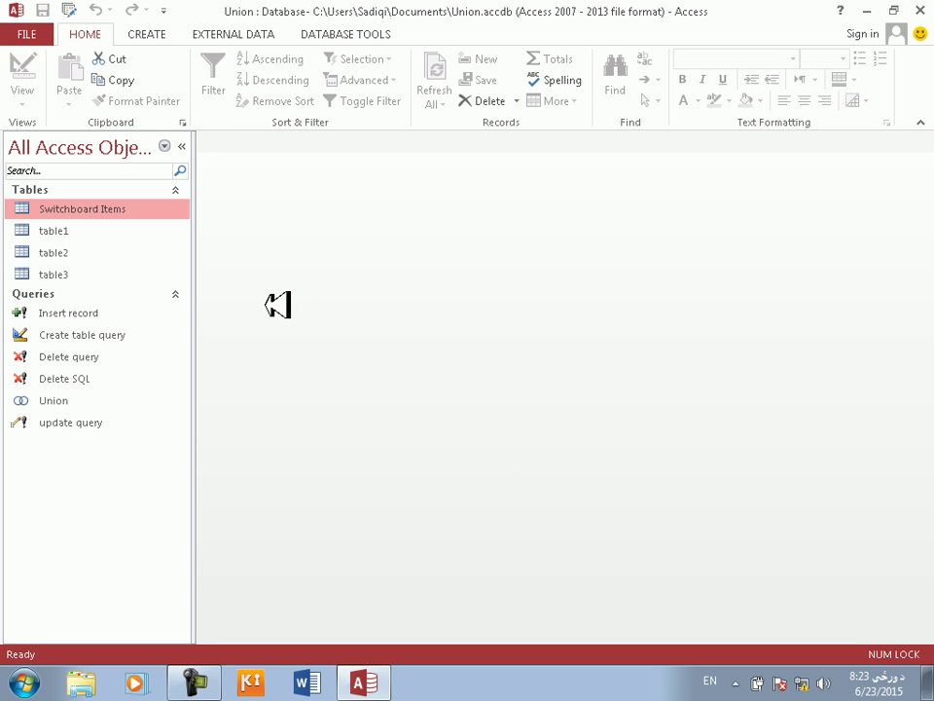
- Create a new form in Design view in the Union database and look through its design, arranging and formatting tools
{"action": "left_click", "coordinate": [158, 33]}
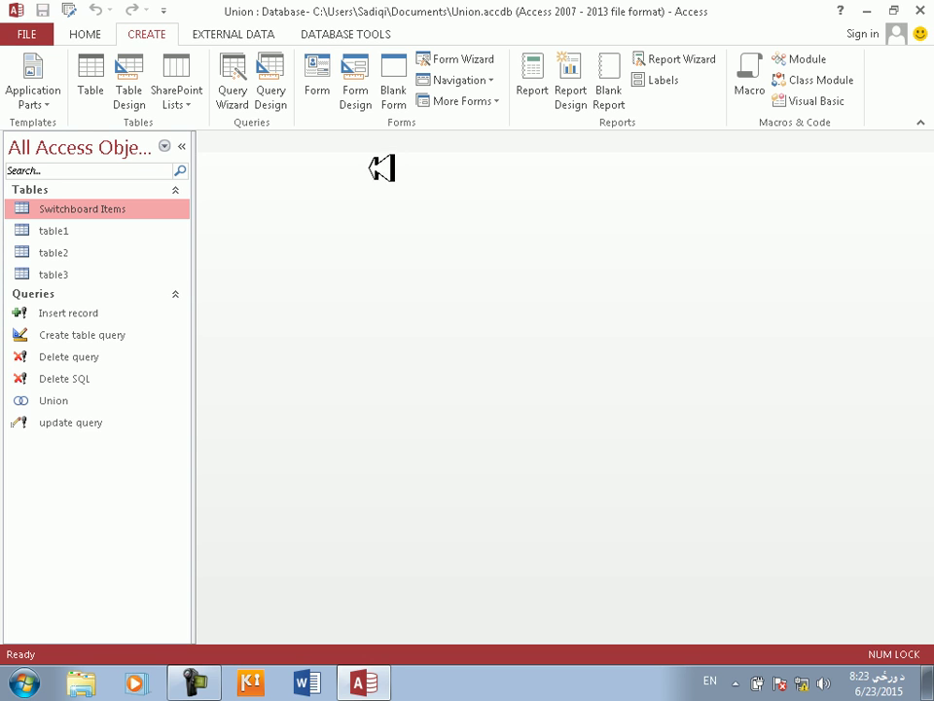
{"action": "left_click", "coordinate": [355, 82]}
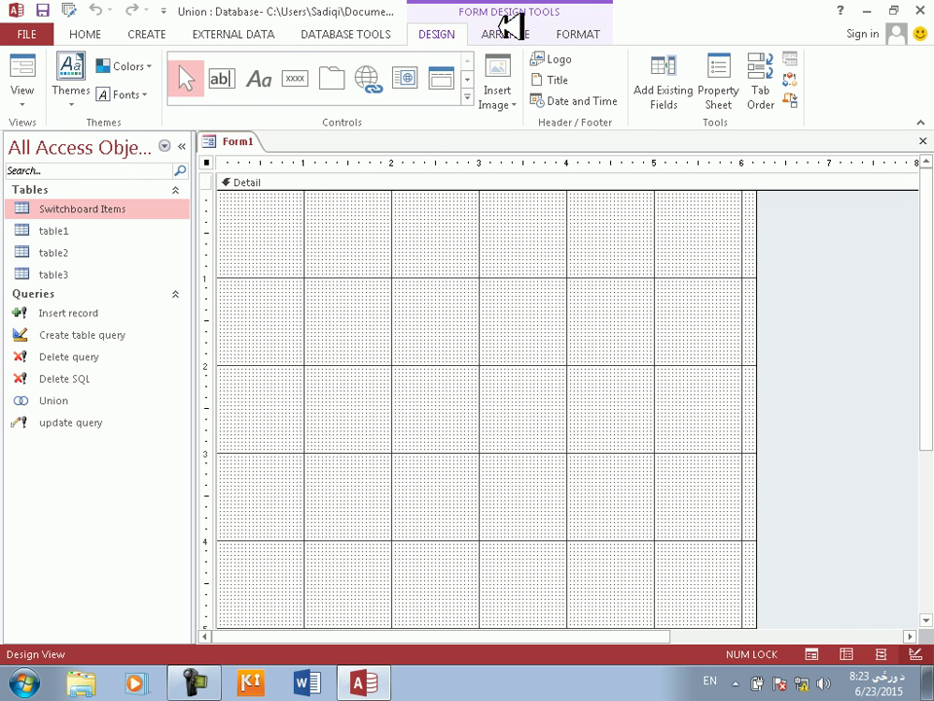
{"action": "left_click", "coordinate": [506, 31]}
{"action": "left_click", "coordinate": [584, 31]}
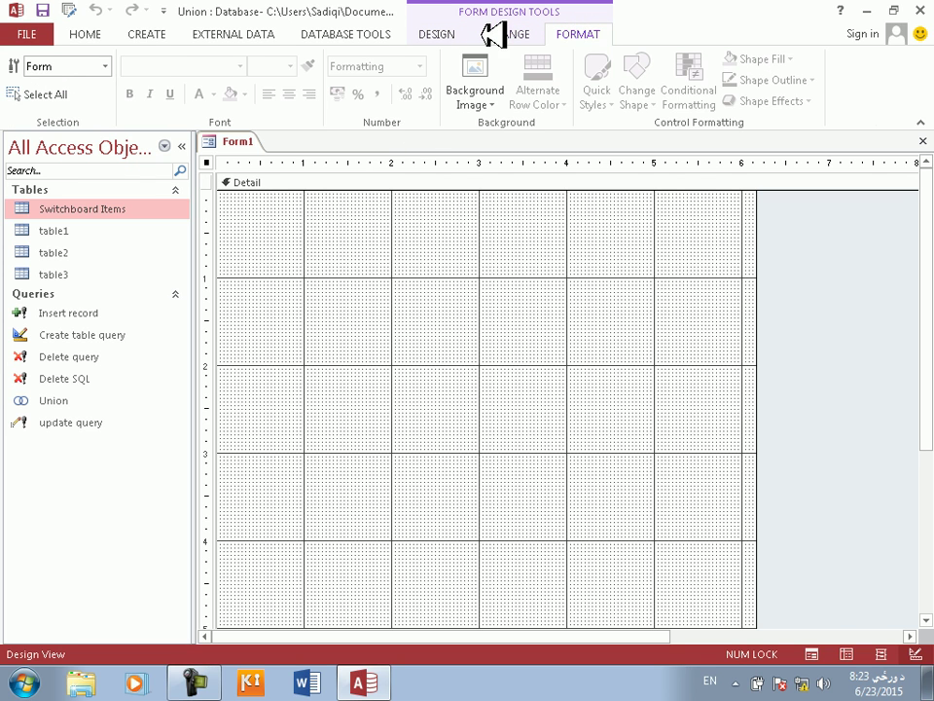
{"action": "left_click", "coordinate": [496, 33]}
{"action": "left_click", "coordinate": [458, 33]}
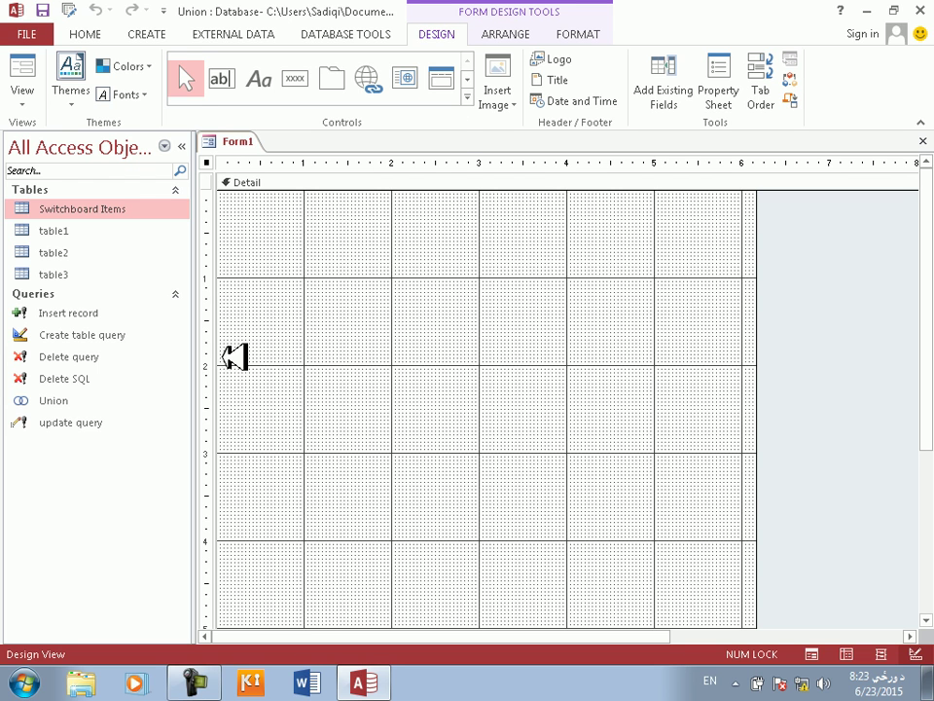
- Close Access and switch to Word with a blank document
{"action": "key", "text": "super"}
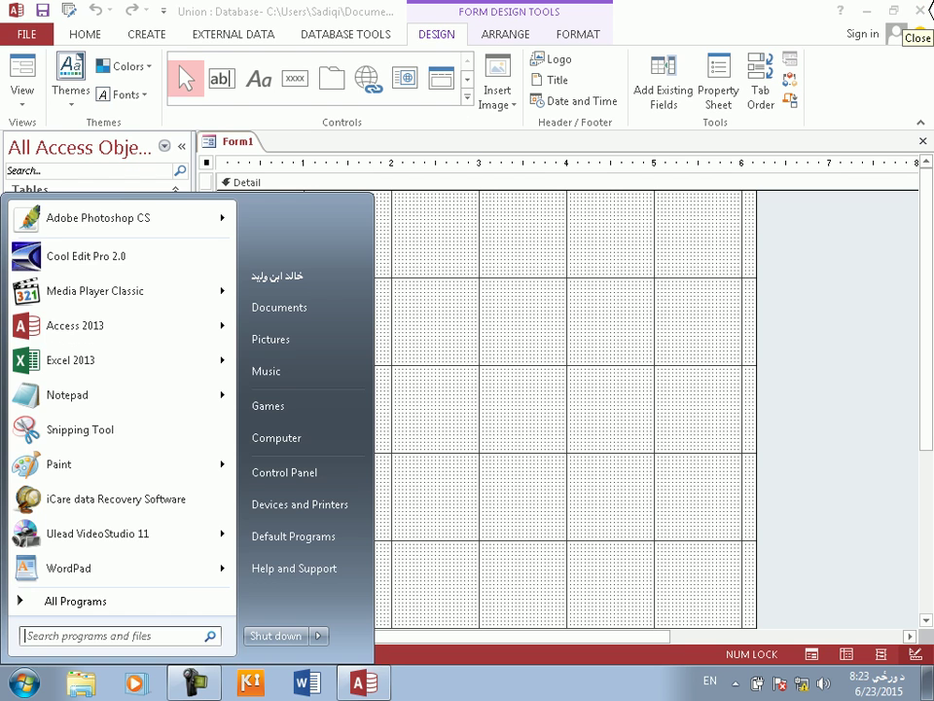
{"action": "left_click", "coordinate": [922, 10]}
{"action": "key", "text": "super"}
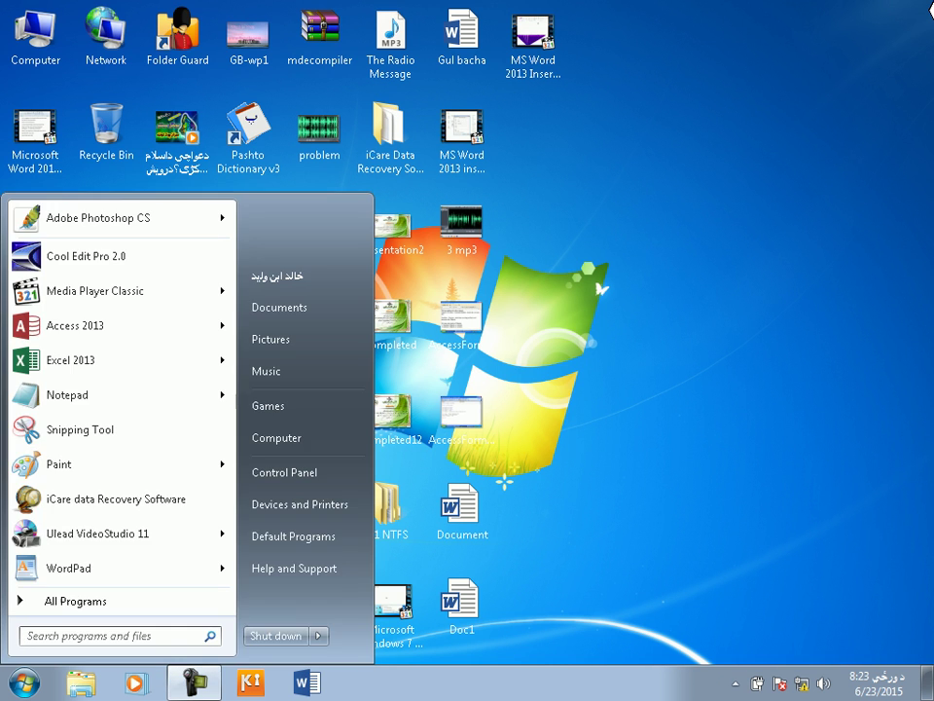
{"action": "type", "text": "word"}
{"action": "key", "text": "Return"}
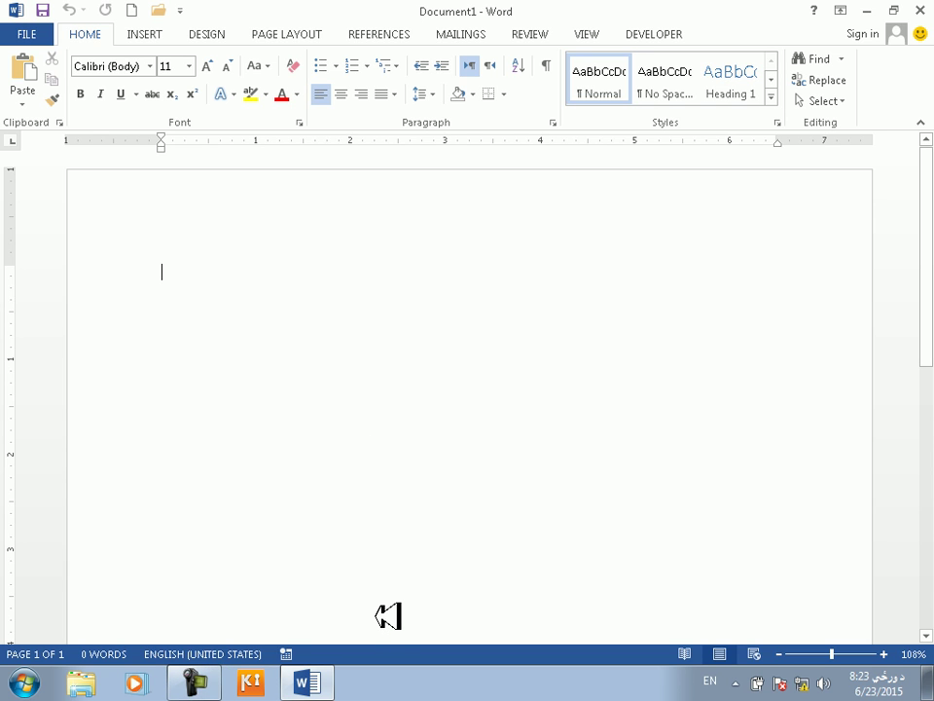
- Write "First :Table second" at the start of the blank document
{"action": "type", "text": "First"}
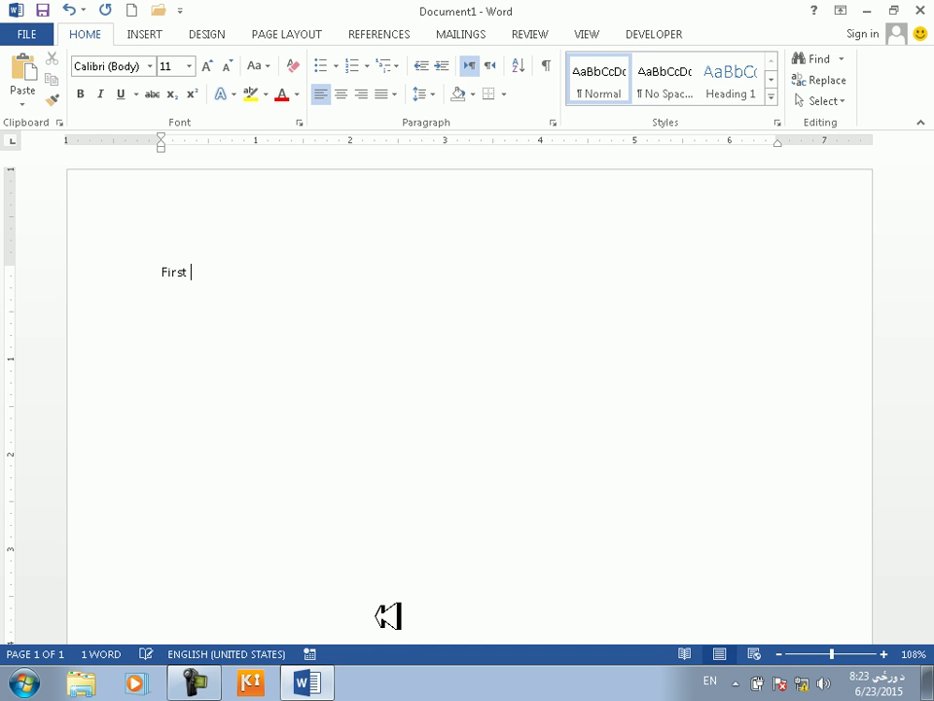
{"action": "type", "text": " :Talb"}
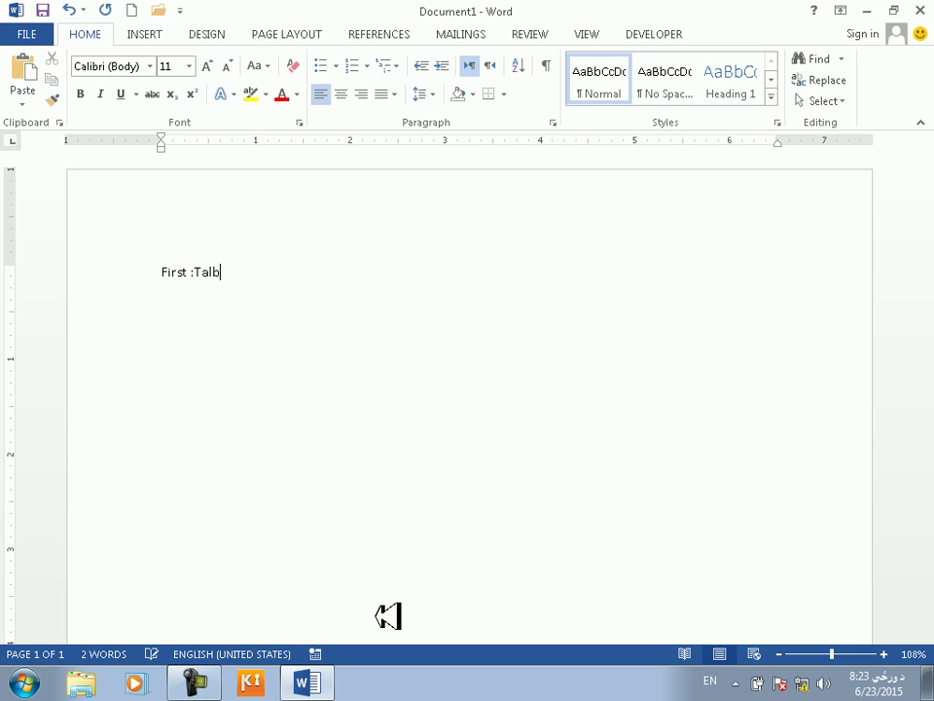
{"action": "key", "text": "BackSpace"}
{"action": "key", "text": "BackSpace"}
{"action": "key", "text": "BackSpace"}
{"action": "key", "text": "BackSpace"}
{"action": "type", "text": "able senco"}
{"action": "key", "text": "BackSpace"}
{"action": "key", "text": "BackSpace"}
{"action": "key", "text": "BackSpace"}
{"action": "type", "text": "cond "}
- Extend the line with ":query:Form '" after the word "second"
{"action": "type", "text": ":"}
{"action": "type", "text": "qur"}
{"action": "type", "text": "ey"}
{"action": "key", "text": "BackSpace"}
{"action": "key", "text": "BackSpace"}
{"action": "key", "text": "BackSpace"}
{"action": "type", "text": "ery"}
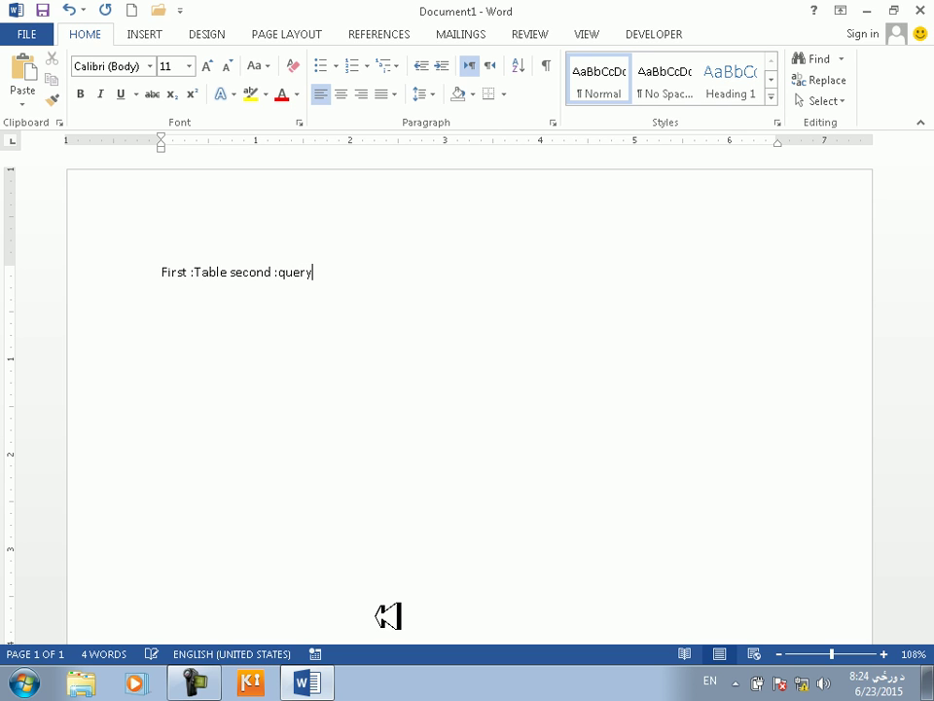
{"action": "type", "text": ":"}
{"action": "type", "text": "Form "}
{"action": "type", "text": "'"}
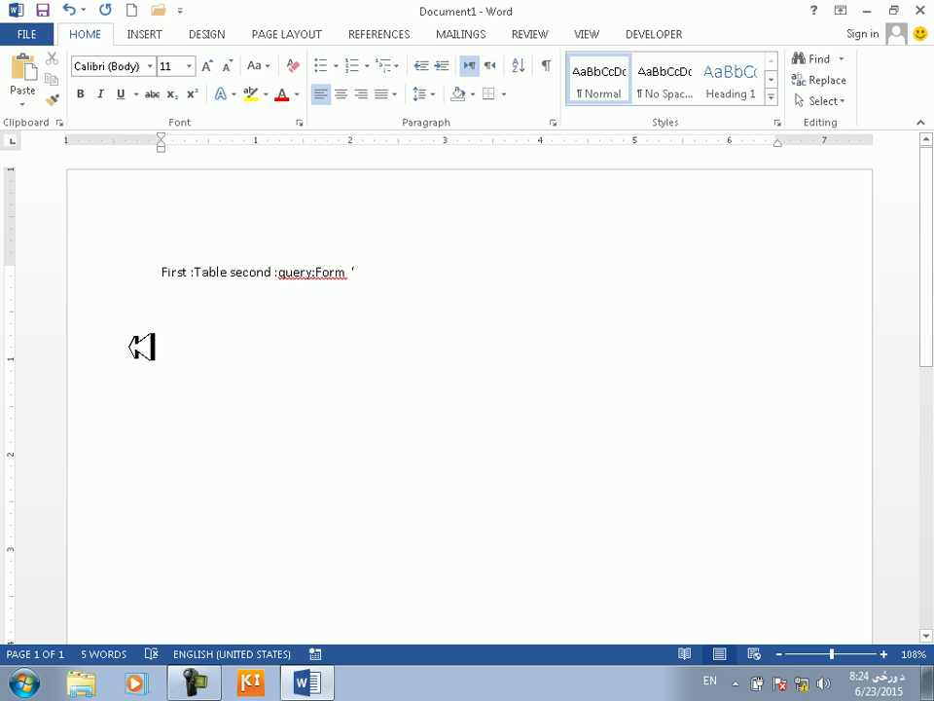
- Point out "First :Table" and "query" in the line by selecting each of them, and clear the selection
{"action": "left_click_drag", "start_coordinate": [175, 272], "coordinate": [219, 280]}
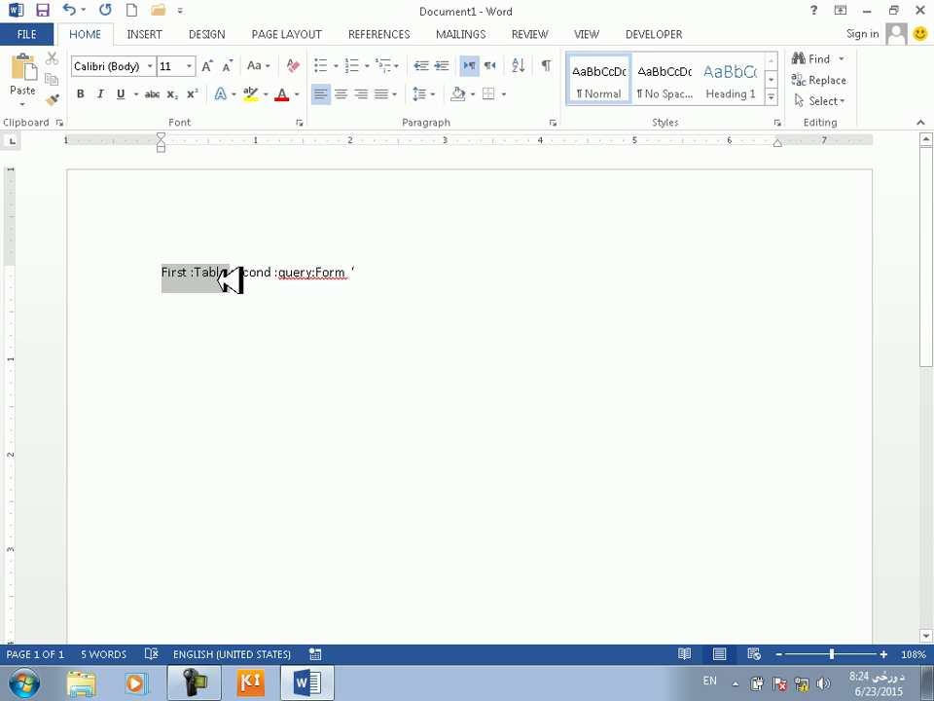
{"action": "left_click", "coordinate": [206, 453]}
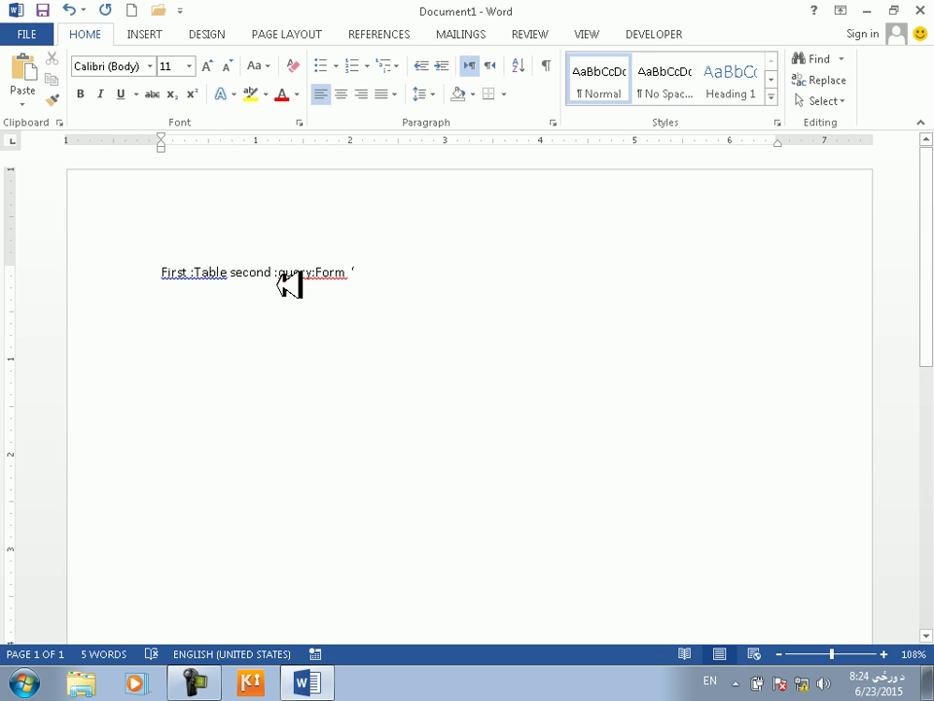
{"action": "left_click_drag", "start_coordinate": [280, 282], "coordinate": [312, 286]}
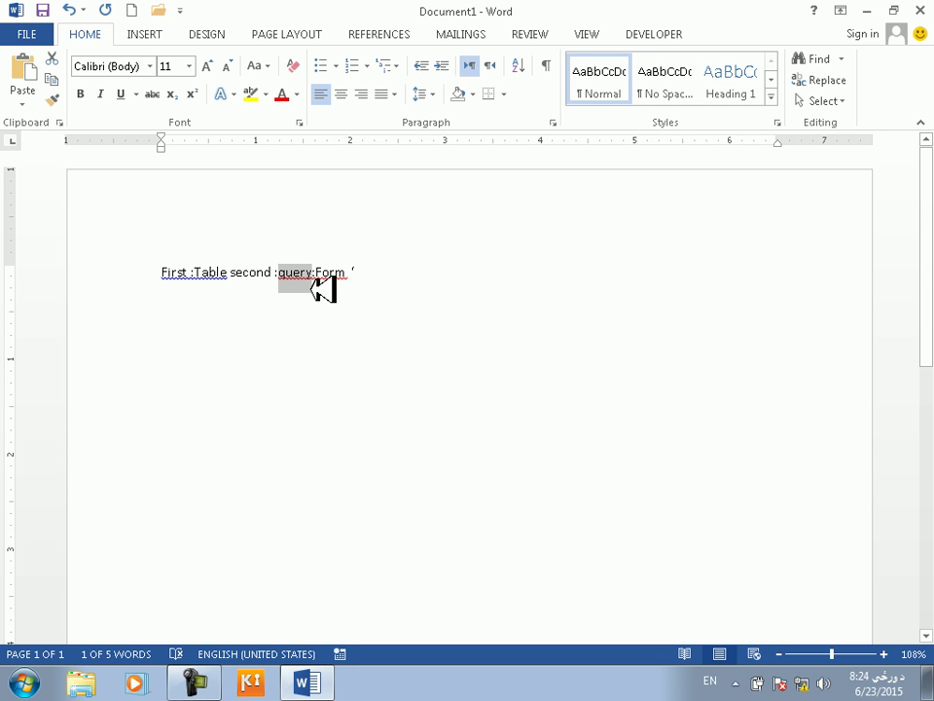
{"action": "left_click", "coordinate": [310, 321]}
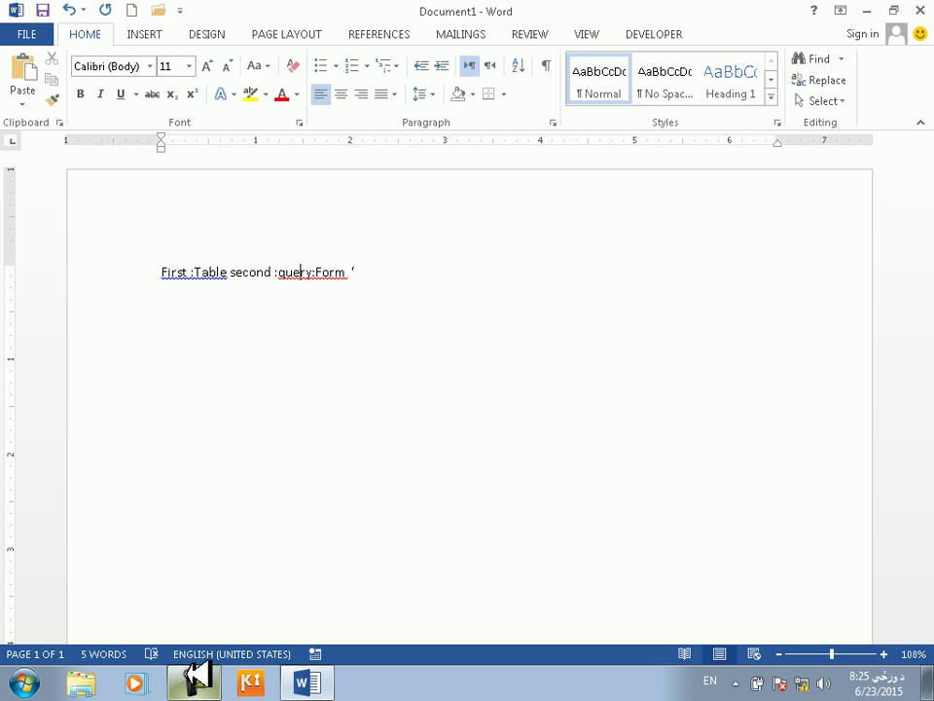
- Close the document without saving its changes
{"action": "left_click", "coordinate": [197, 673]}
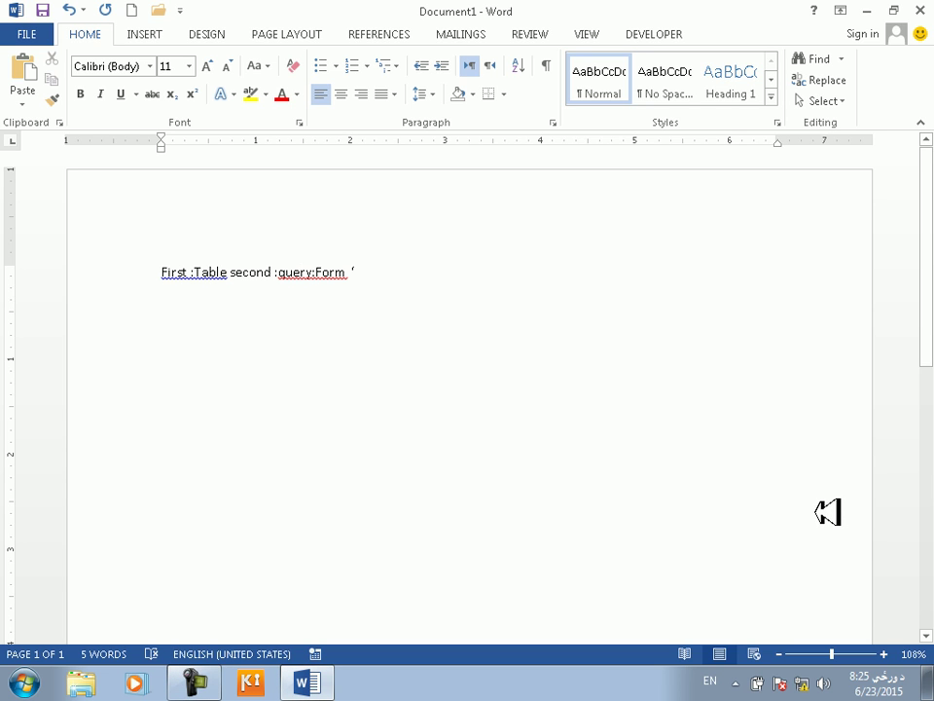
{"action": "right_click", "coordinate": [793, 192]}
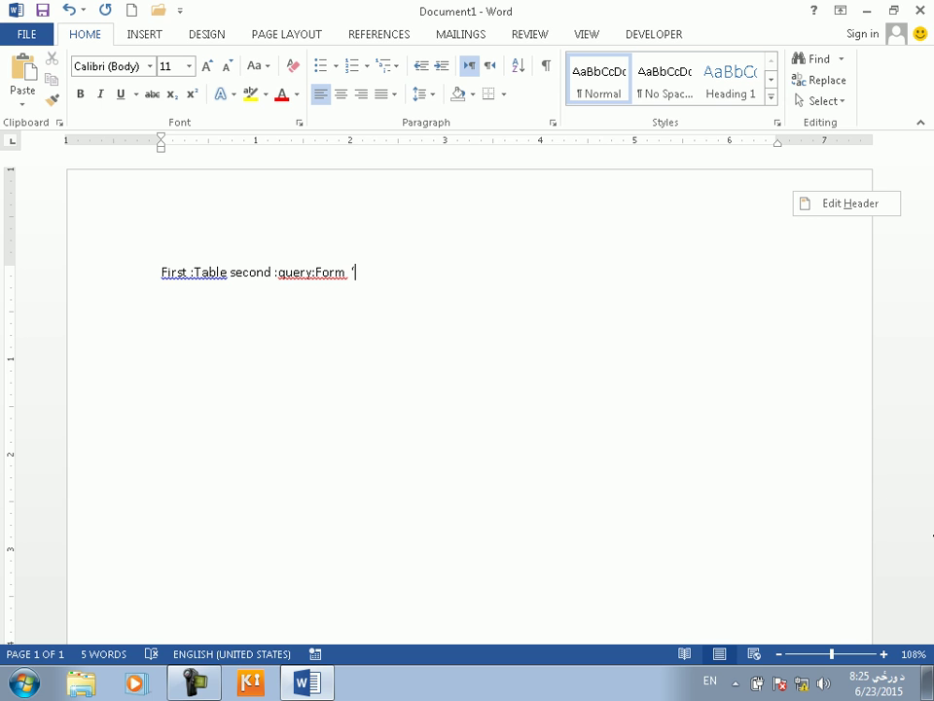
{"action": "left_click", "coordinate": [919, 10]}
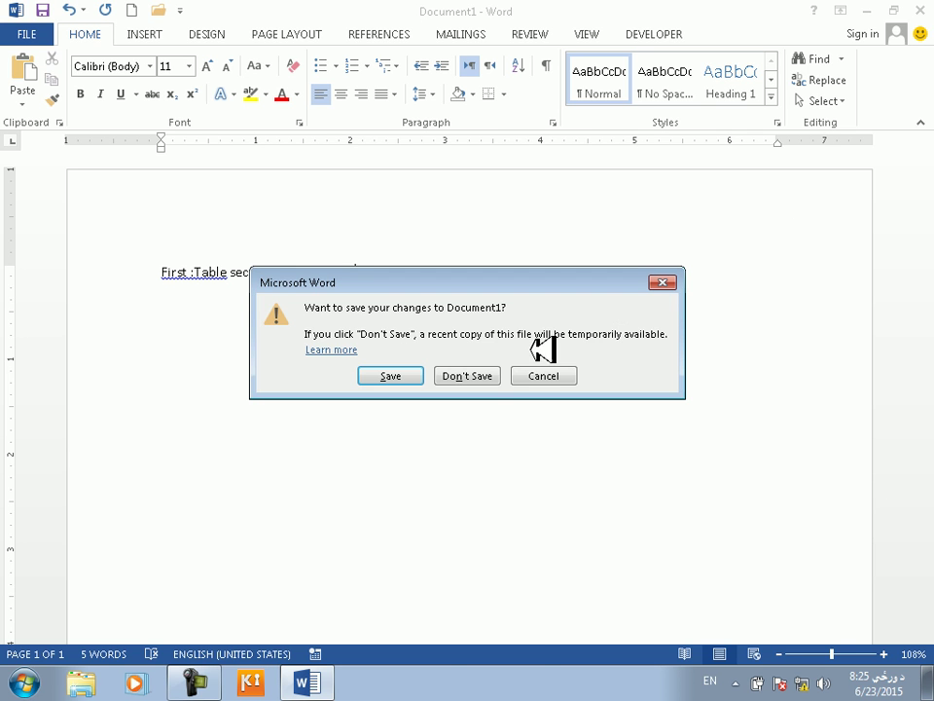
{"action": "left_click", "coordinate": [486, 375]}
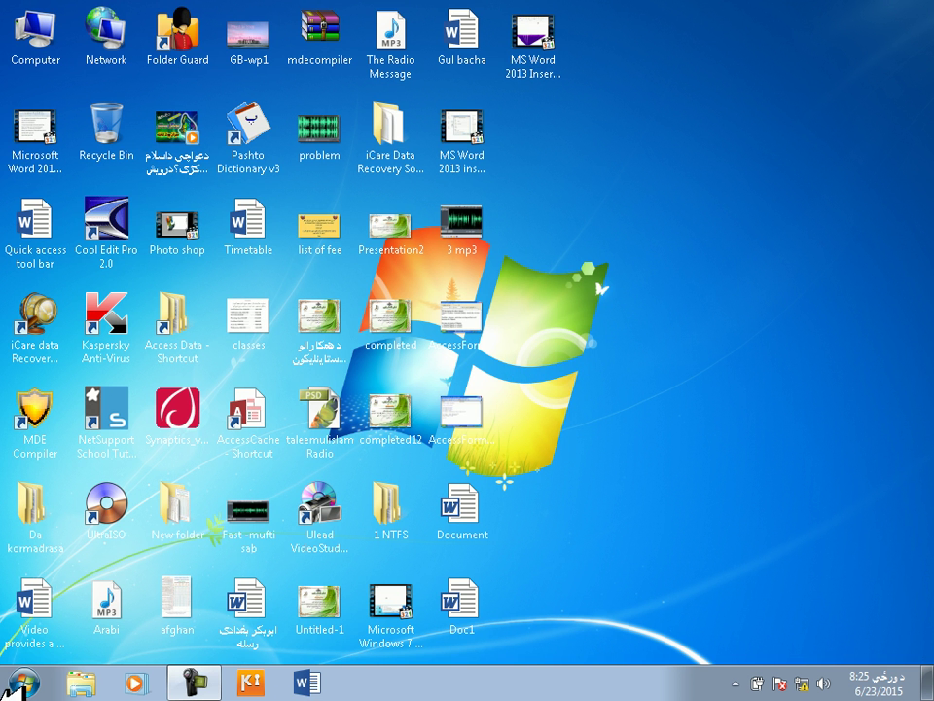
- Start Word again and open the existing file named Document
{"action": "left_click", "coordinate": [19, 685]}
{"action": "left_click", "coordinate": [367, 681]}
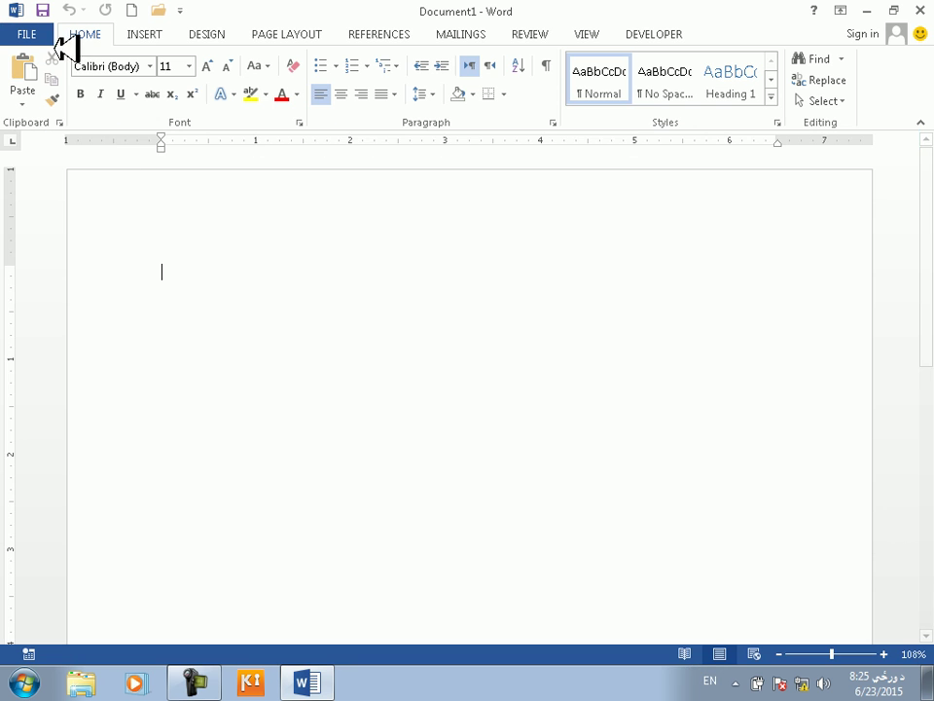
{"action": "left_click", "coordinate": [21, 33]}
{"action": "left_click", "coordinate": [39, 110]}
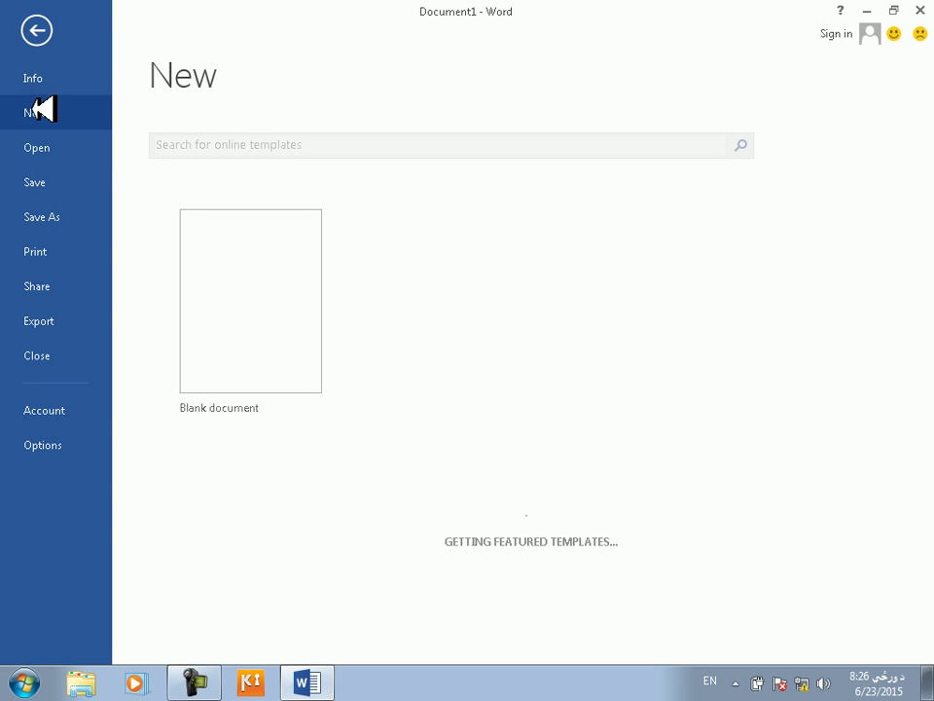
{"action": "left_click", "coordinate": [37, 143]}
{"action": "left_click", "coordinate": [532, 173]}
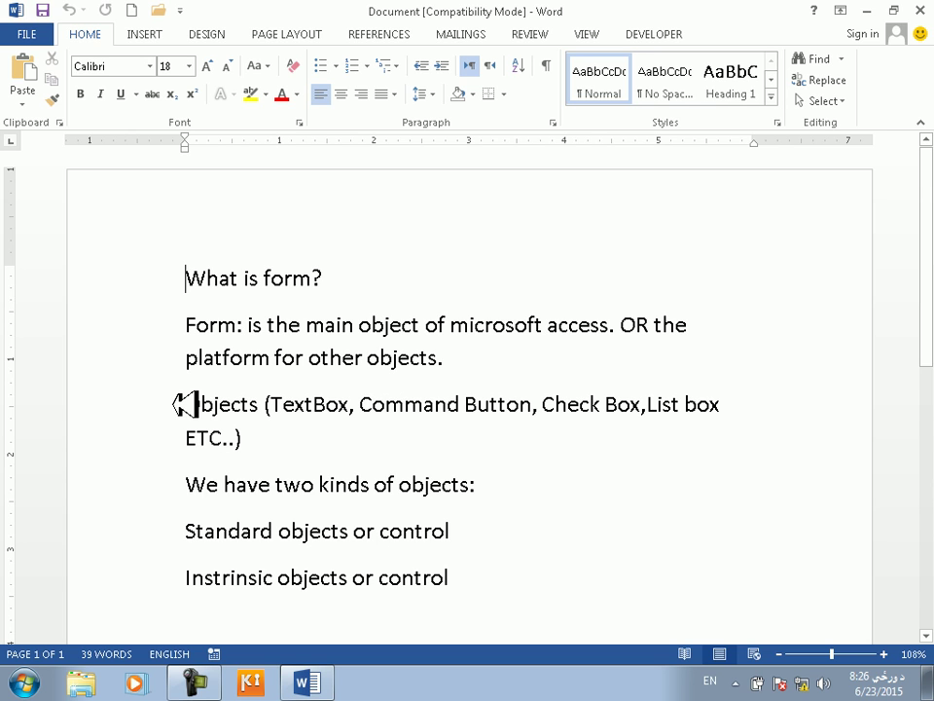
- Point out the "Objects (TextBox, ...)" text and the "Standard objects or control" line by selecting them
{"action": "left_click_drag", "start_coordinate": [187, 405], "coordinate": [203, 405]}
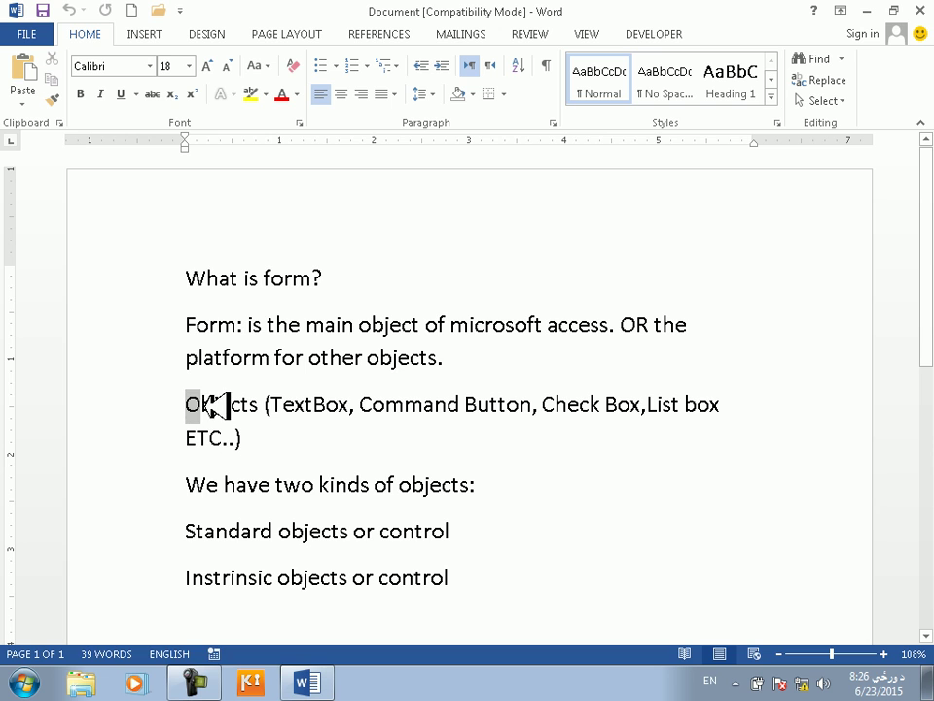
{"action": "left_click_drag", "start_coordinate": [284, 407], "coordinate": [314, 416]}
{"action": "left_click", "coordinate": [327, 453]}
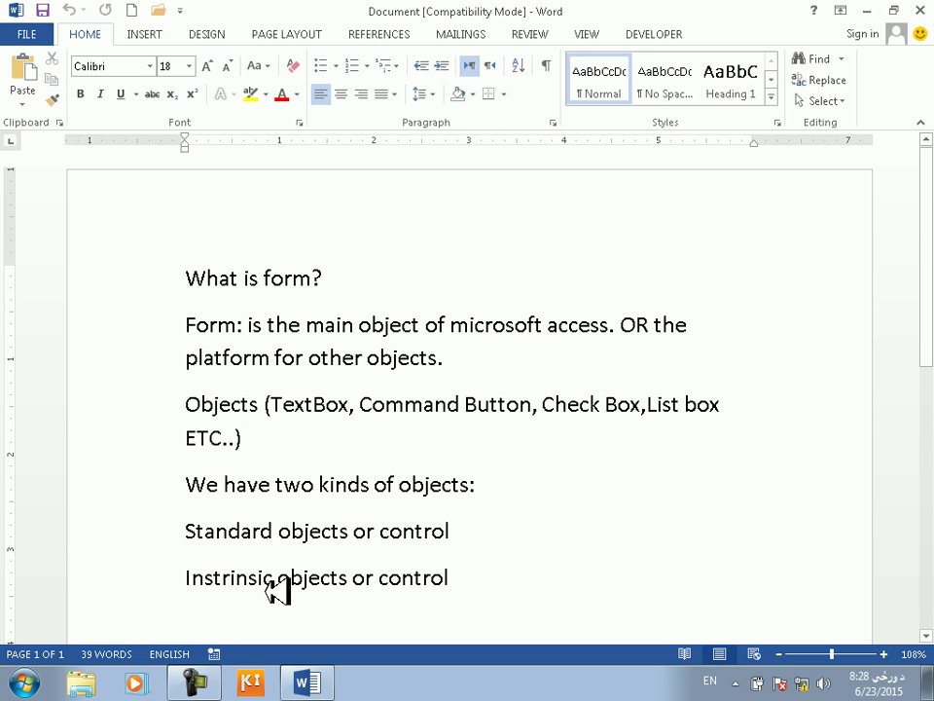
{"action": "left_click", "coordinate": [467, 578]}
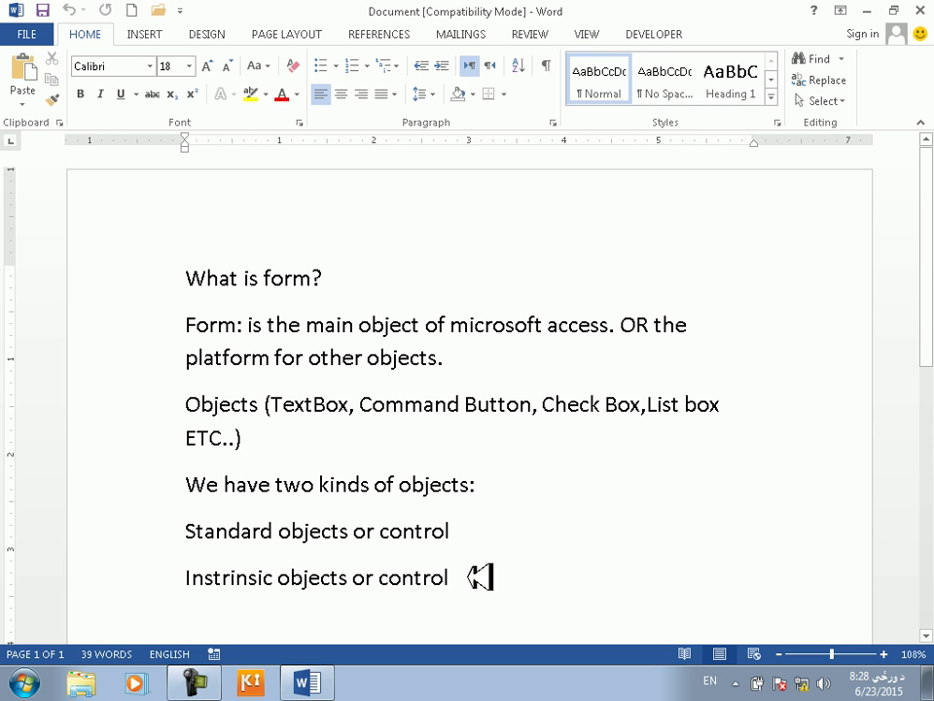
{"action": "left_click_drag", "start_coordinate": [467, 530], "coordinate": [177, 530]}
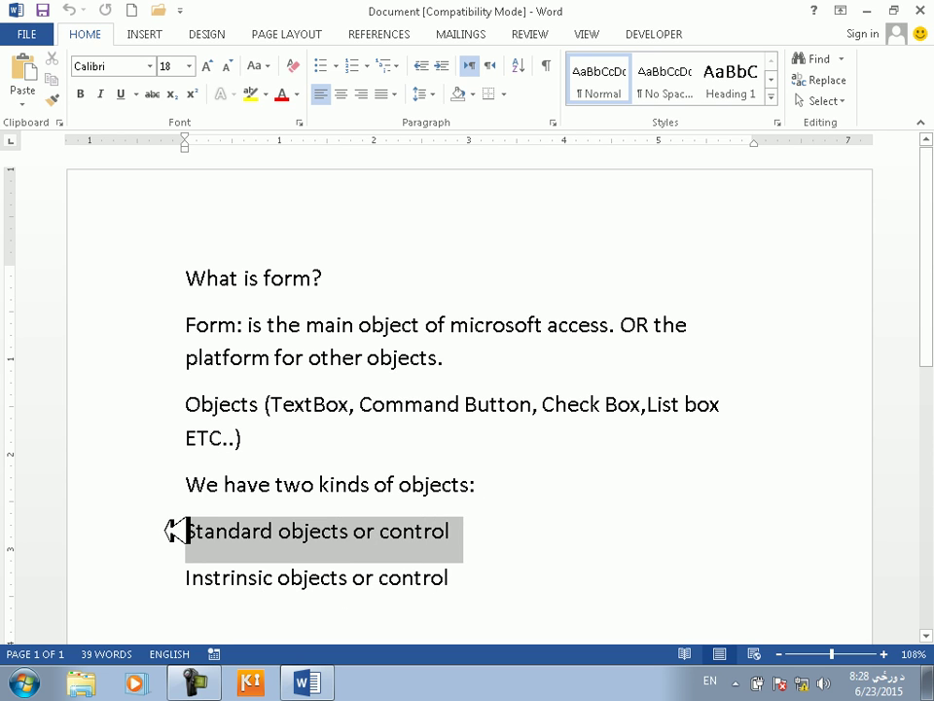
- Add a new line below "Instrinsic objects or control" reading "To download from internet or"
{"action": "left_click", "coordinate": [472, 578]}
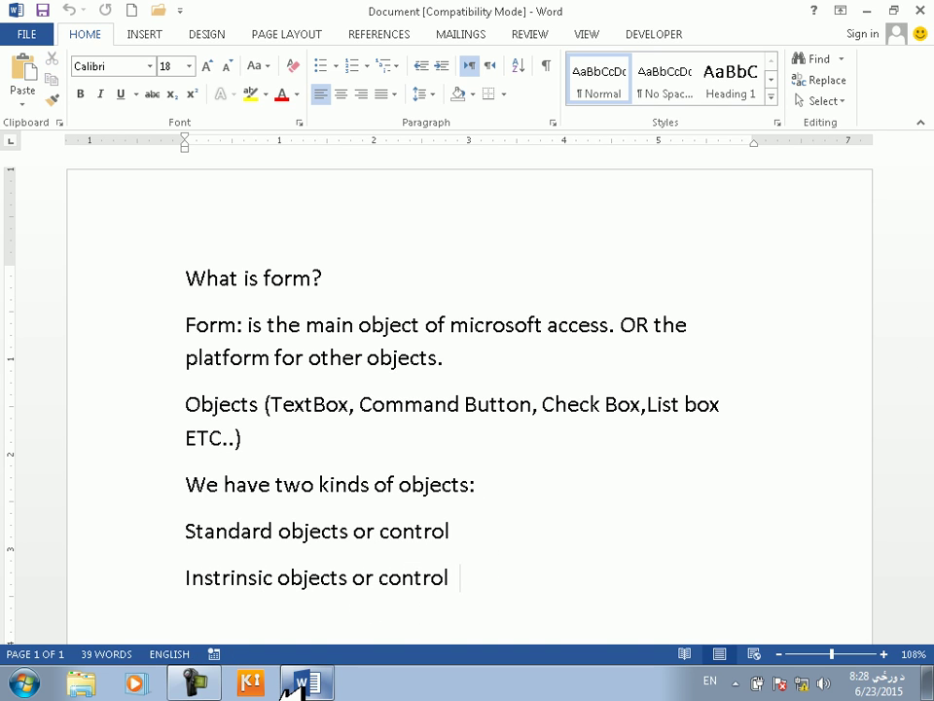
{"action": "key", "text": "Return"}
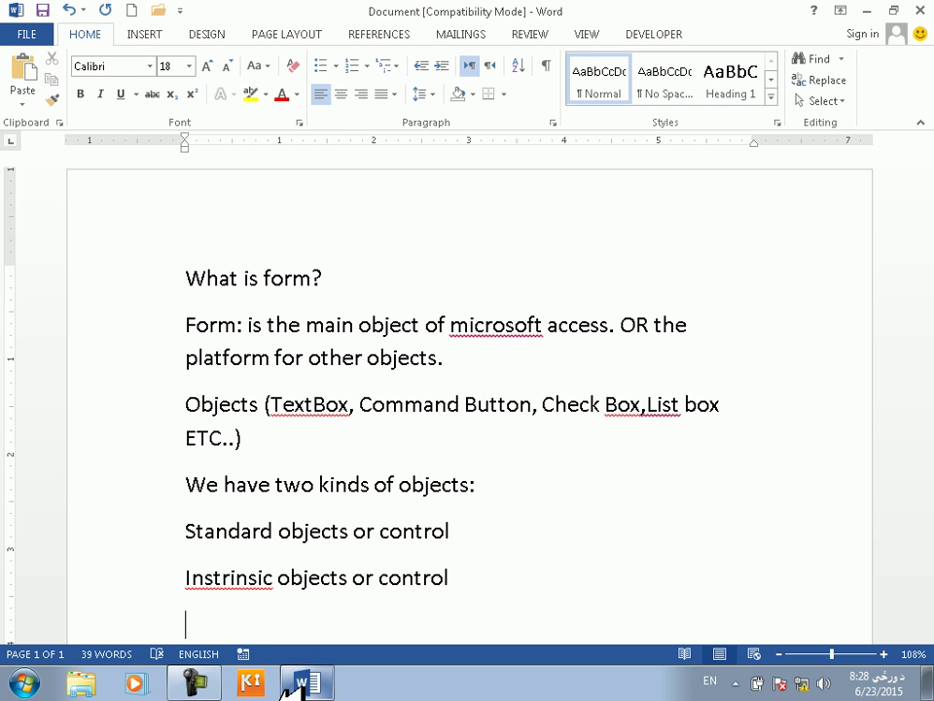
{"action": "type", "text": "TO do"}
{"action": "key", "text": "BackSpace"}
{"action": "key", "text": "BackSpace"}
{"action": "key", "text": "BackSpace"}
{"action": "key", "text": "BackSpace"}
{"action": "type", "text": "o donwload"}
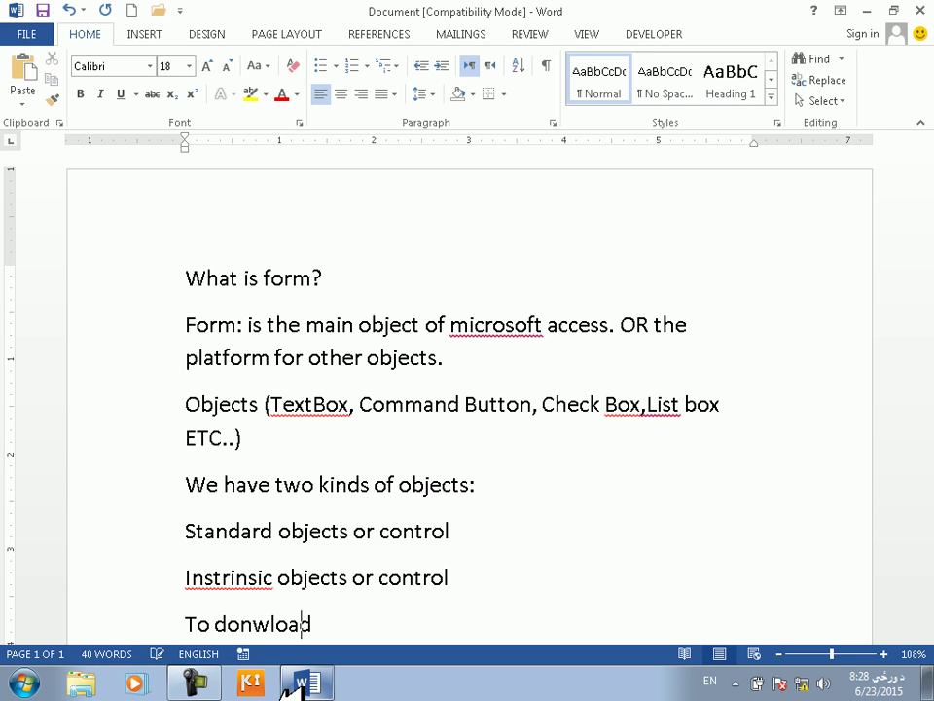
{"action": "key", "text": "BackSpace"}
{"action": "key", "text": "BackSpace"}
{"action": "key", "text": "BackSpace"}
{"action": "key", "text": "BackSpace"}
{"action": "key", "text": "BackSpace"}
{"action": "key", "text": "BackSpace"}
{"action": "key", "text": "BackSpace"}
{"action": "key", "text": "BackSpace"}
{"action": "type", "text": "ownload from internet or"}
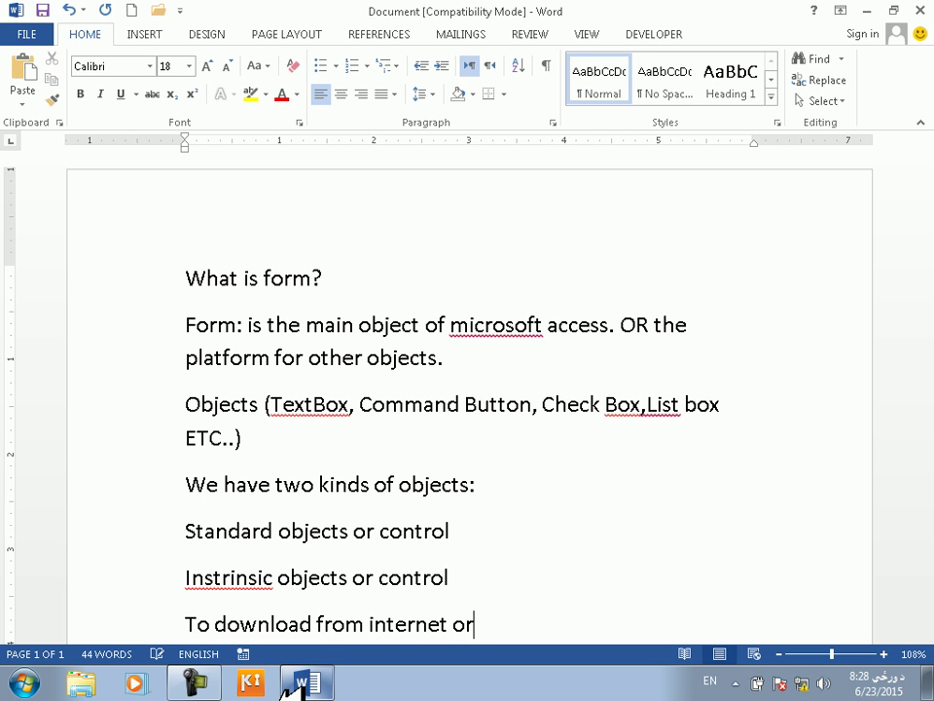
- Complete the line with "get from other sources" and add "CD or DVD" on a new line below it
{"action": "key", "text": "BackSpace"}
{"action": "type", "text": "r get from "}
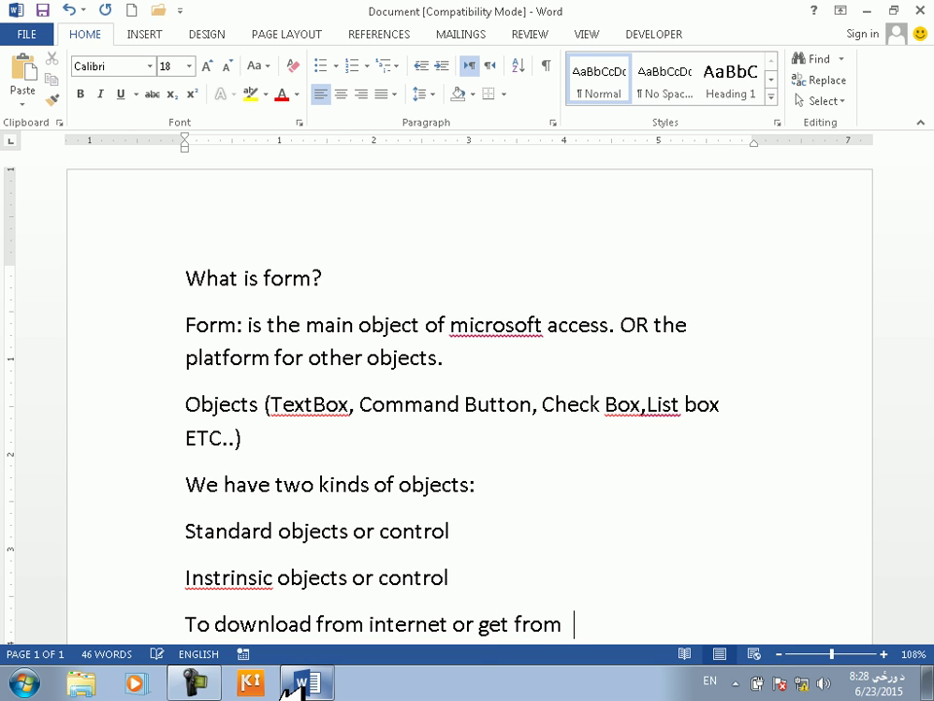
{"action": "type", "text": "other so"}
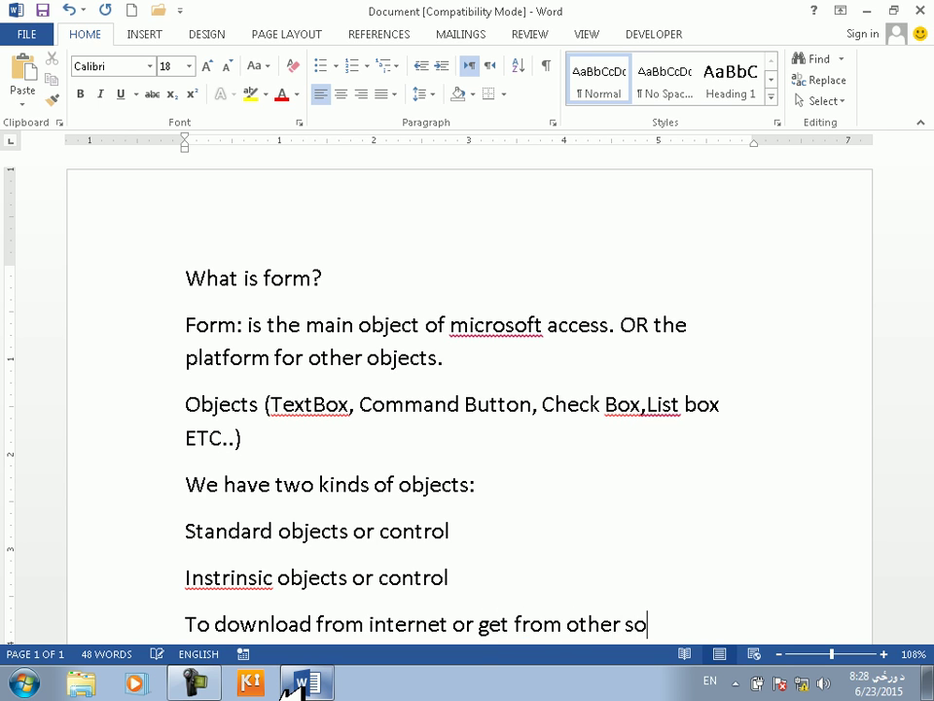
{"action": "type", "text": "uces"}
{"action": "key", "text": "BackSpace"}
{"action": "key", "text": "BackSpace"}
{"action": "key", "text": "BackSpace"}
{"action": "key", "text": "BackSpace"}
{"action": "type", "text": "rces"}
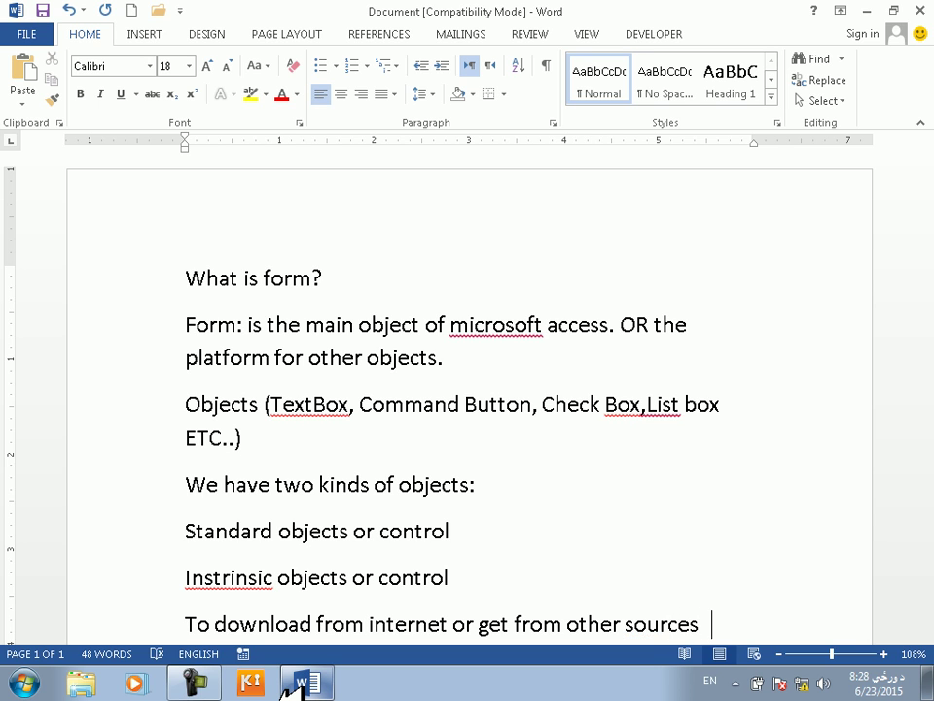
{"action": "key", "text": "Return"}
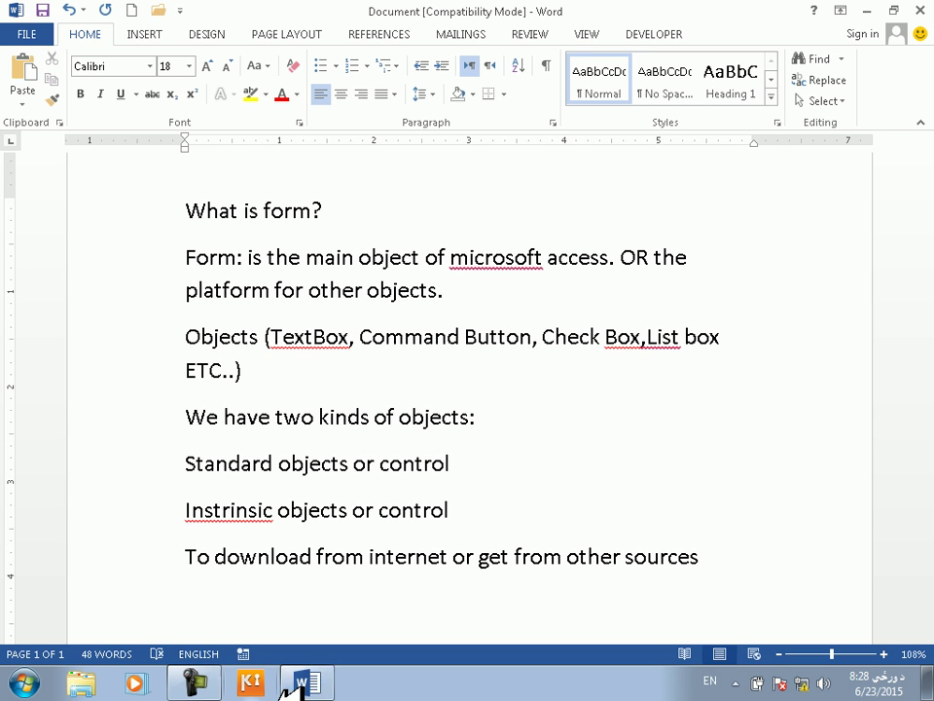
{"action": "type", "text": "CD or DVD"}
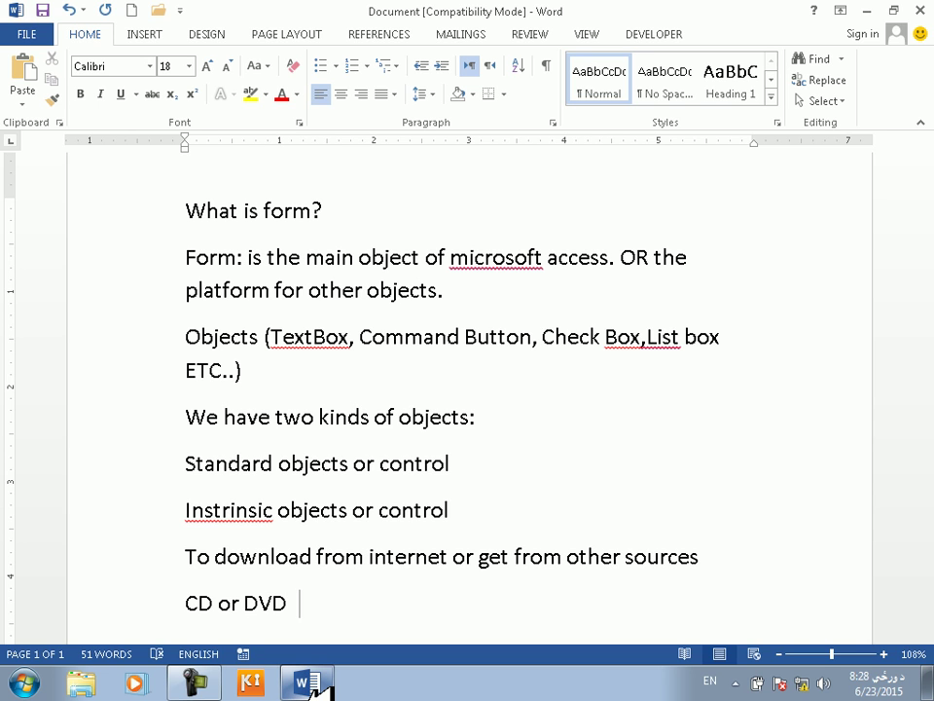
- Rewrite the last line as "Install from CD or DVD" and correct the misspelled "Instrinsic" to "Intrinsic"
{"action": "key", "text": "BackSpace"}
{"action": "key", "text": "BackSpace"}
{"action": "key", "text": "BackSpace"}
{"action": "key", "text": "BackSpace"}
{"action": "key", "text": "BackSpace"}
{"action": "key", "text": "BackSpace"}
{"action": "key", "text": "BackSpace"}
{"action": "key", "text": "BackSpace"}
{"action": "key", "text": "BackSpace"}
{"action": "key", "text": "BackSpace"}
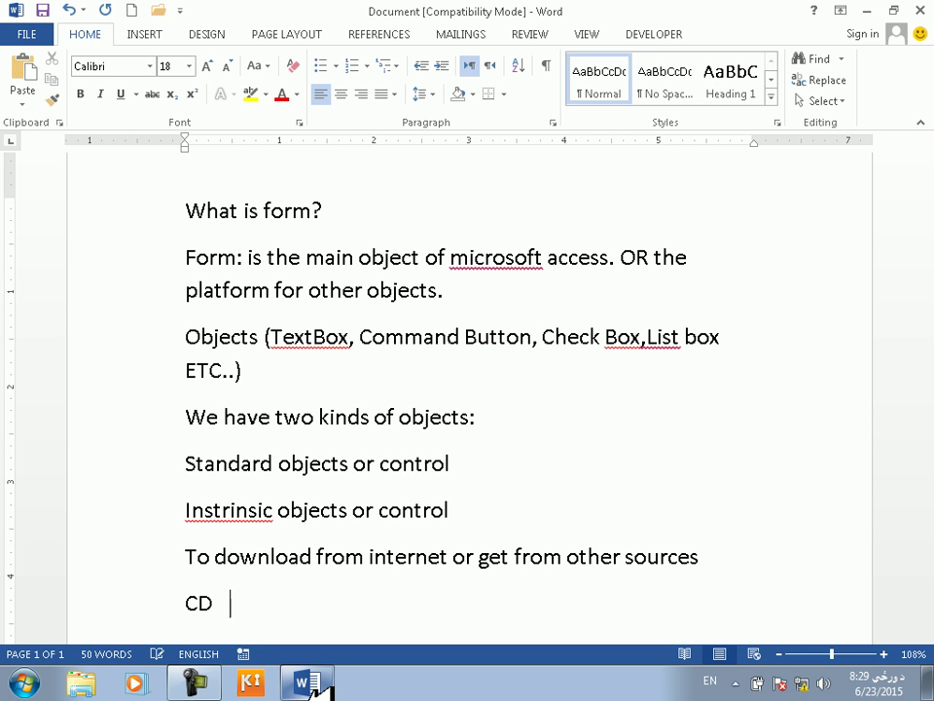
{"action": "key", "text": "BackSpace"}
{"action": "key", "text": "BackSpace"}
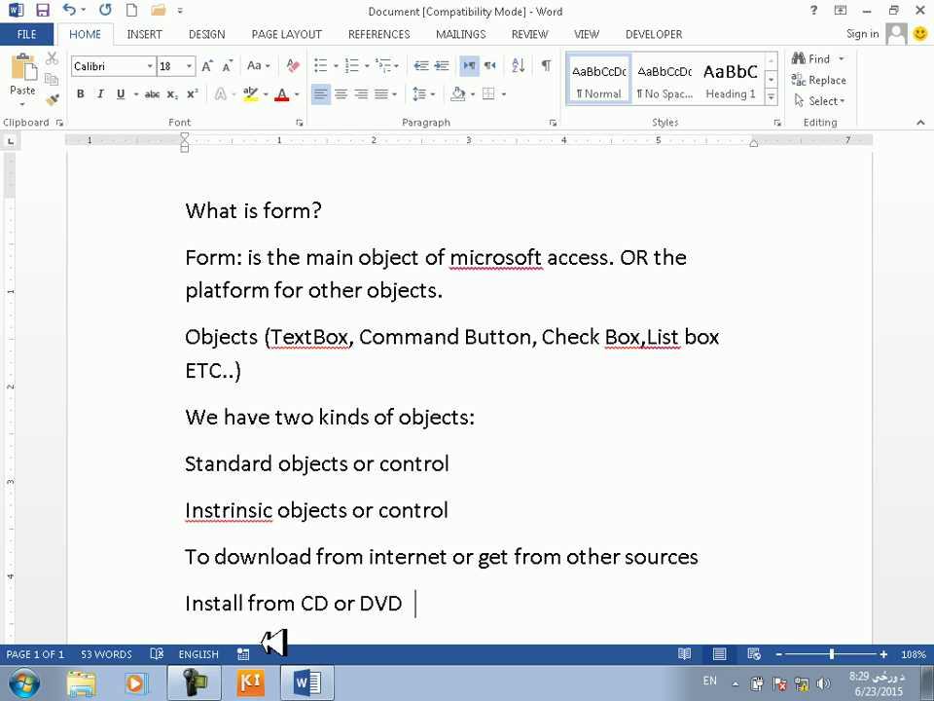
{"action": "right_click", "coordinate": [273, 522]}
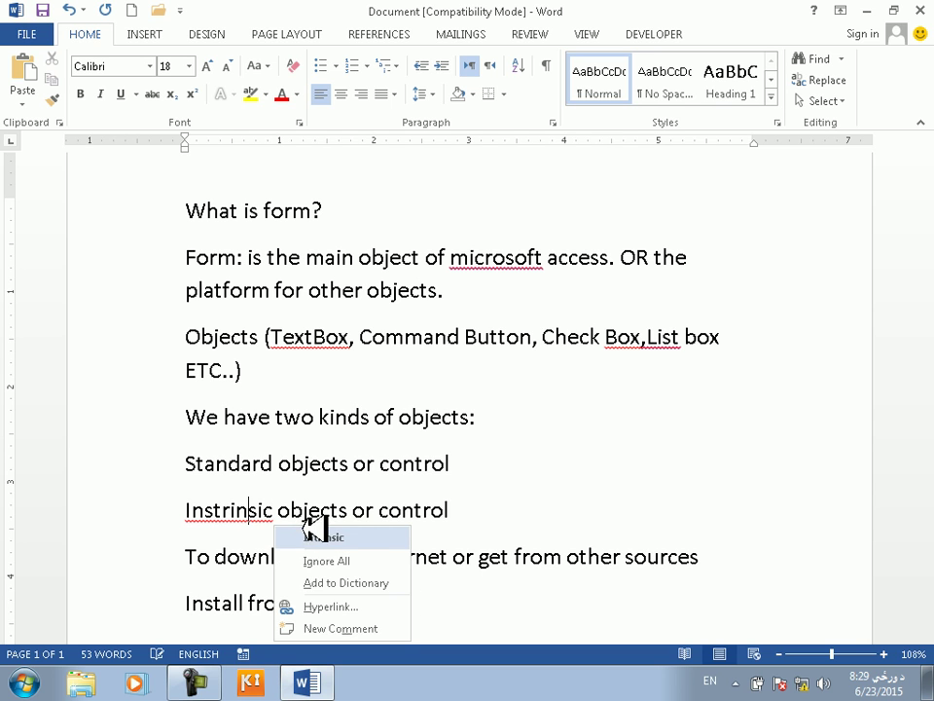
{"action": "left_click", "coordinate": [316, 536]}
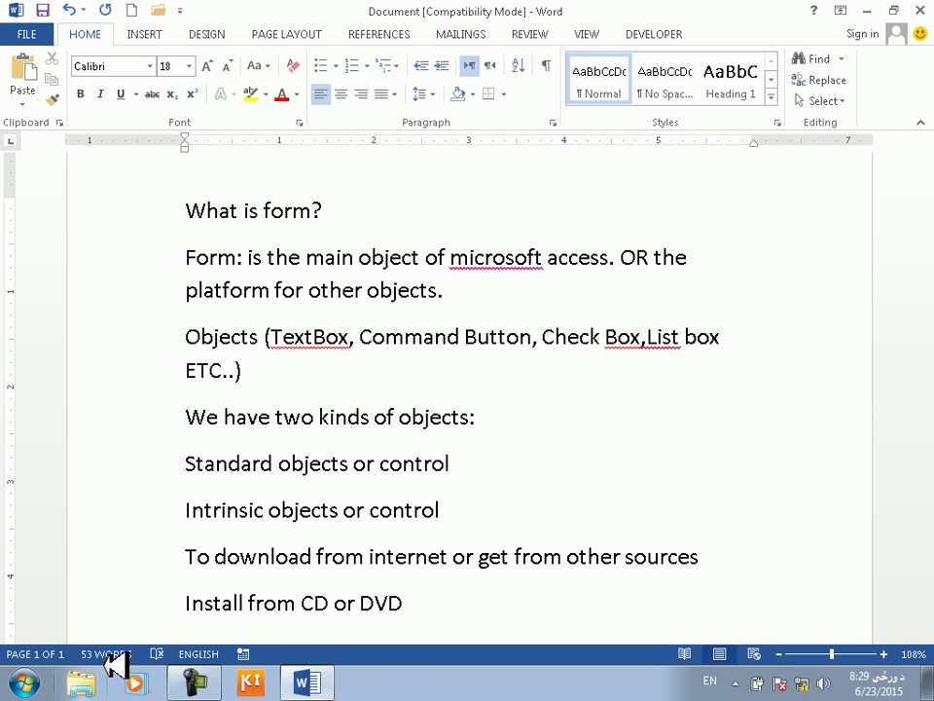
- Start Access 2013 and open the Union database
{"action": "left_click", "coordinate": [16, 645]}
{"action": "left_click", "coordinate": [22, 681]}
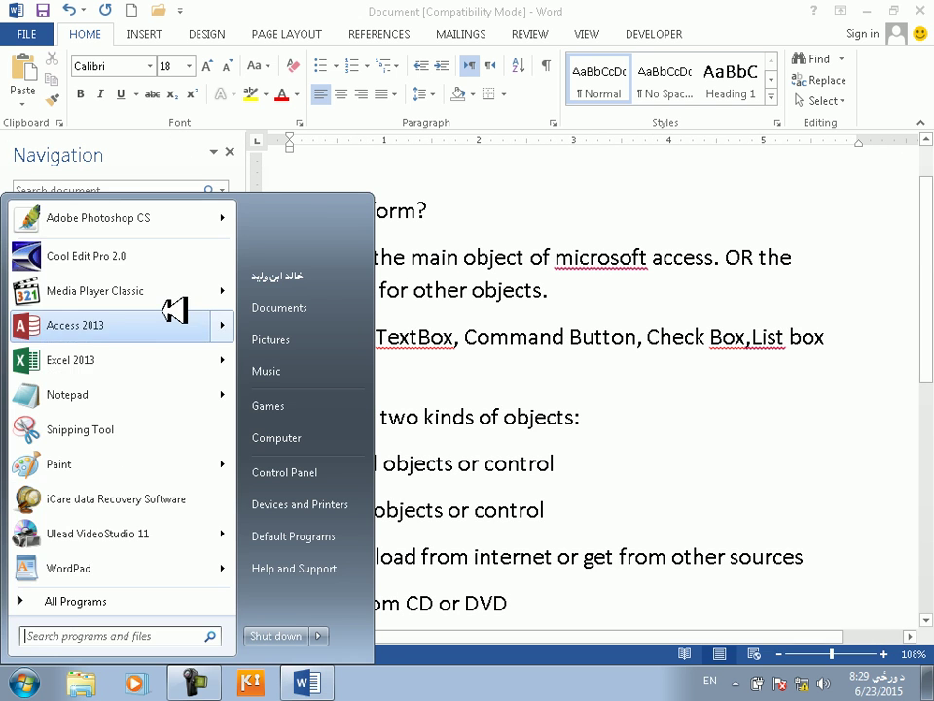
{"action": "left_click", "coordinate": [726, 215]}
{"action": "left_click", "coordinate": [230, 151]}
{"action": "left_click", "coordinate": [22, 681]}
{"action": "left_click", "coordinate": [92, 325]}
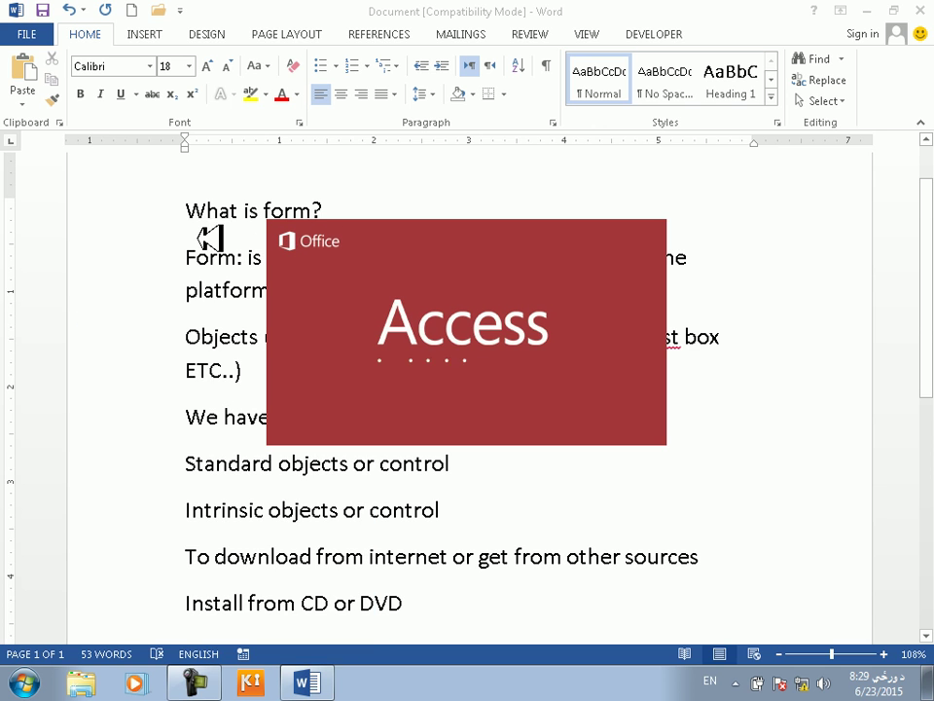
{"action": "key", "text": "Escape"}
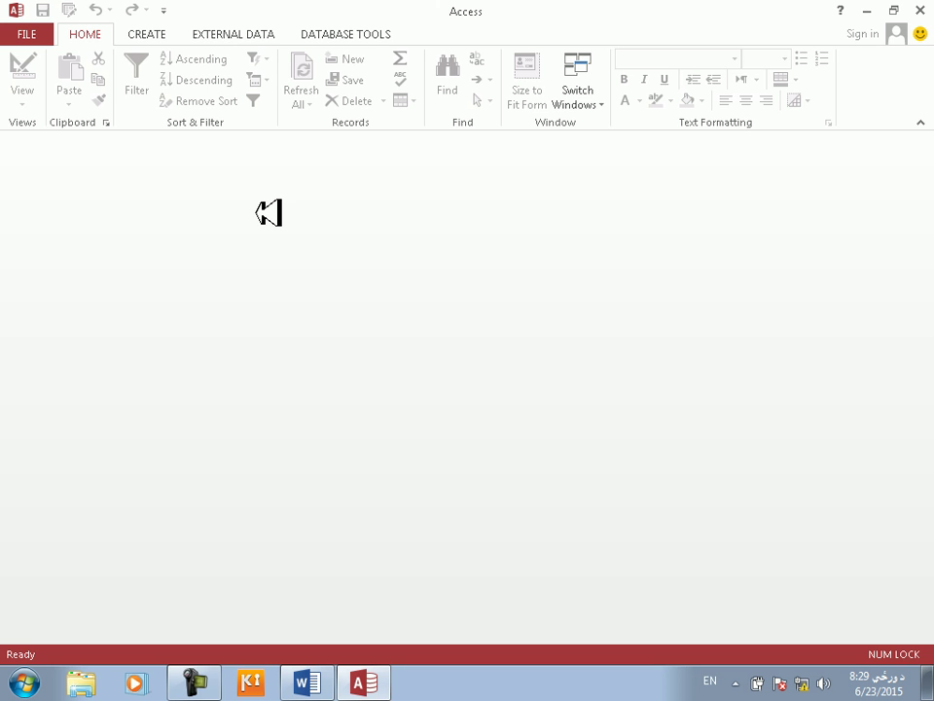
- Create a new blank form in Design View in the Union database
{"action": "left_click", "coordinate": [147, 34]}
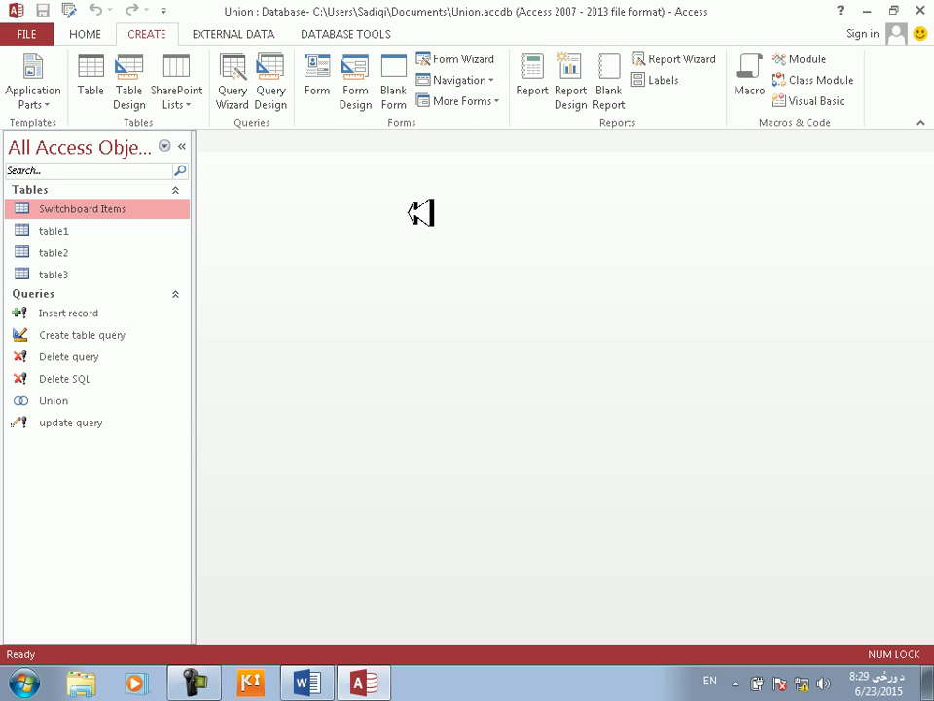
{"action": "left_click", "coordinate": [354, 84]}
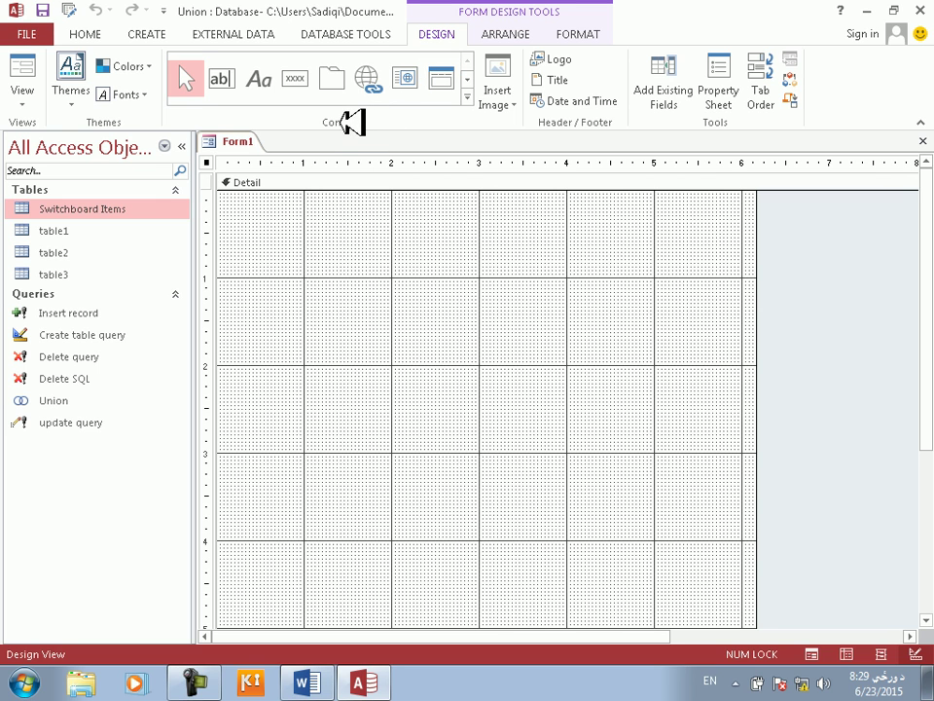
- Browse the full set of form controls and the list of insertable ActiveX controls without inserting one
{"action": "left_click", "coordinate": [467, 98]}
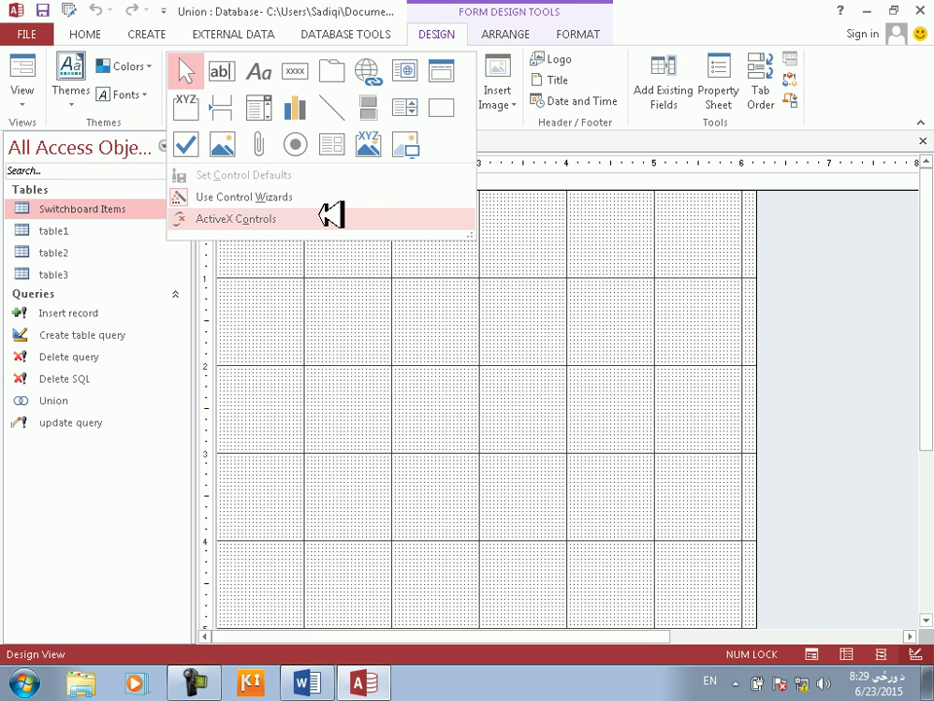
{"action": "left_click", "coordinate": [365, 220]}
{"action": "scroll", "coordinate": [465, 248], "scroll_direction": "down", "scroll_amount": 10}
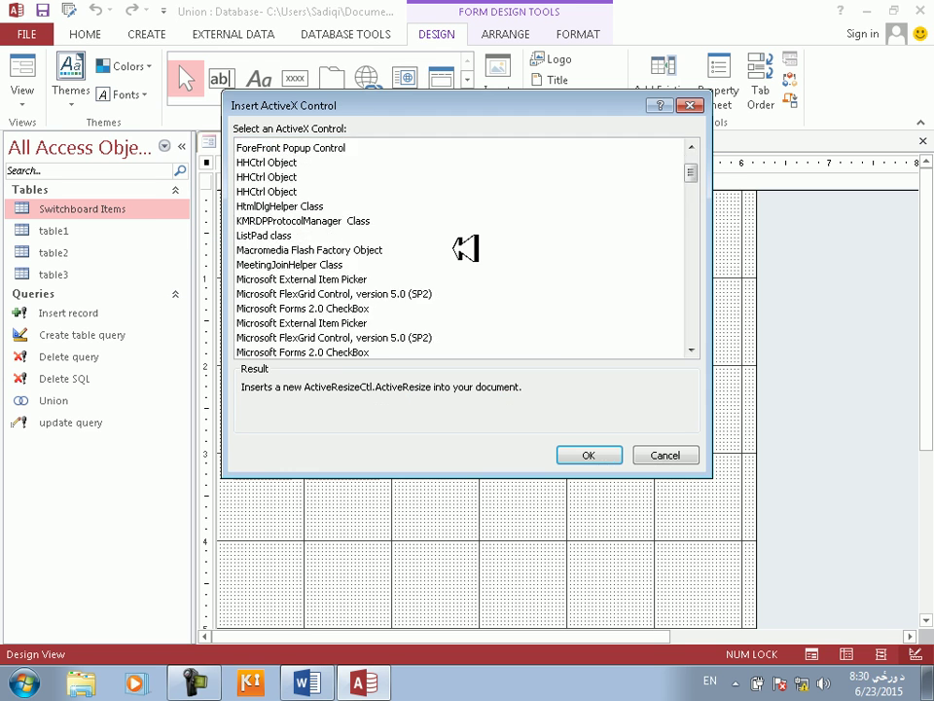
{"action": "scroll", "coordinate": [465, 248], "scroll_direction": "down", "scroll_amount": 20}
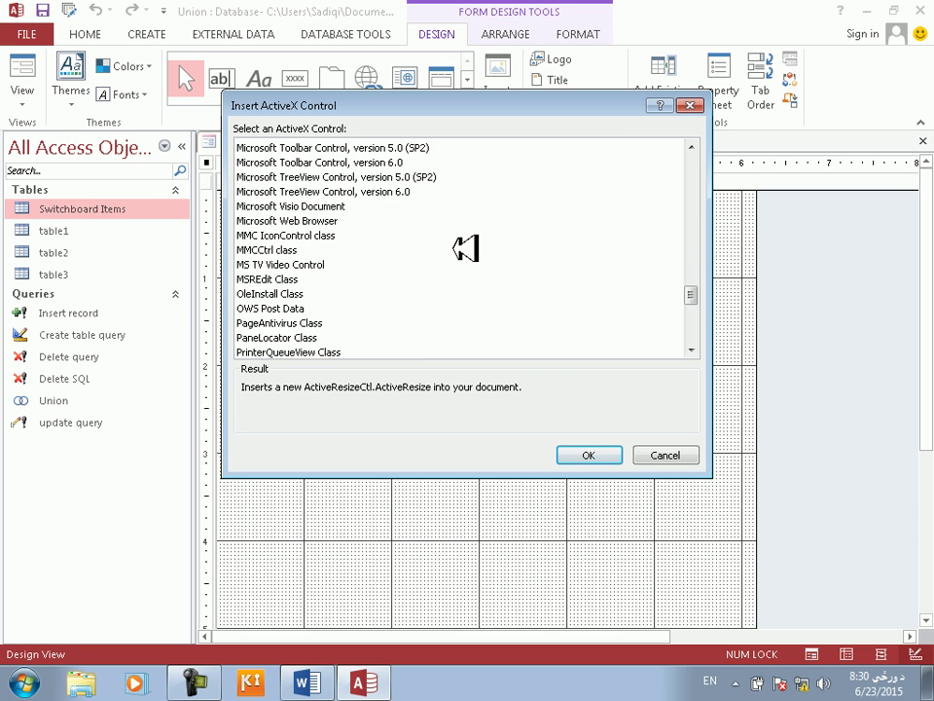
{"action": "scroll", "coordinate": [465, 248], "scroll_direction": "down", "scroll_amount": 3}
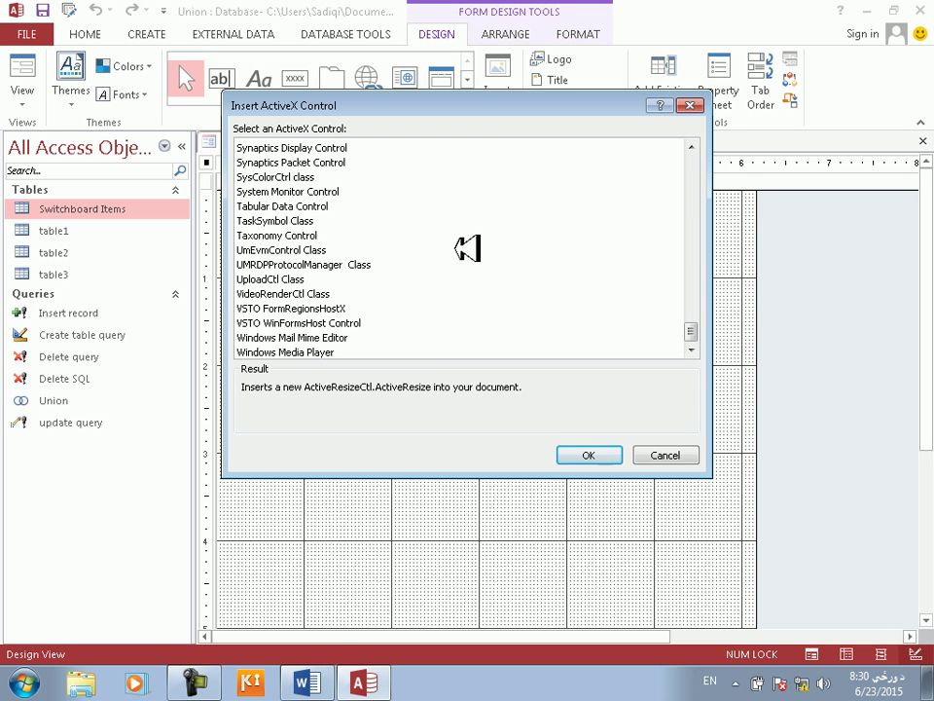
{"action": "left_click", "coordinate": [682, 453]}
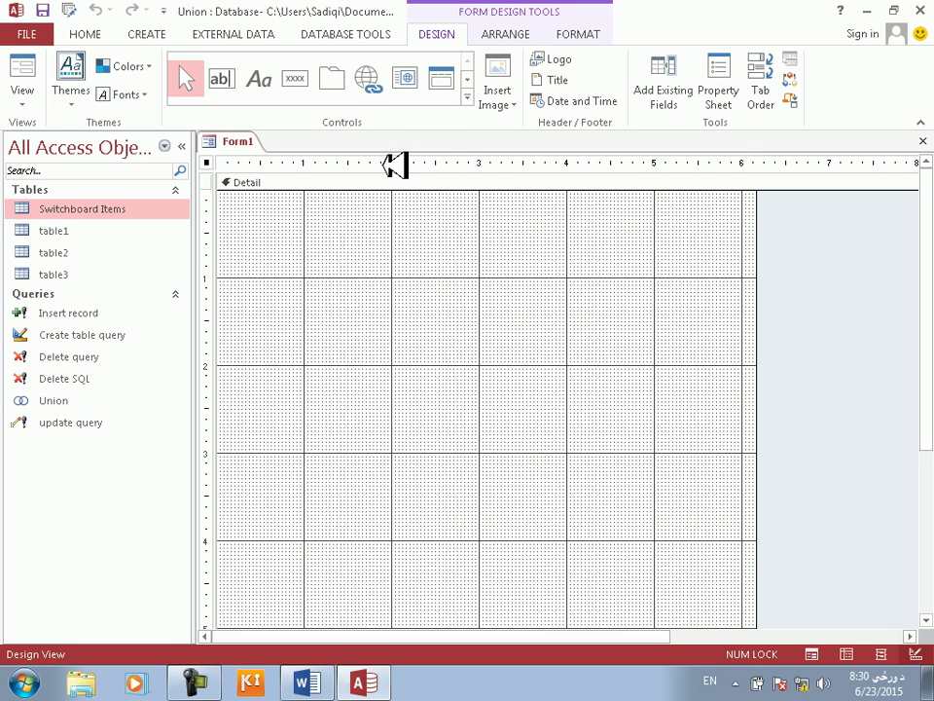
- Set the form's Pop Up property to Yes and close its property sheet
{"action": "right_click", "coordinate": [874, 277]}
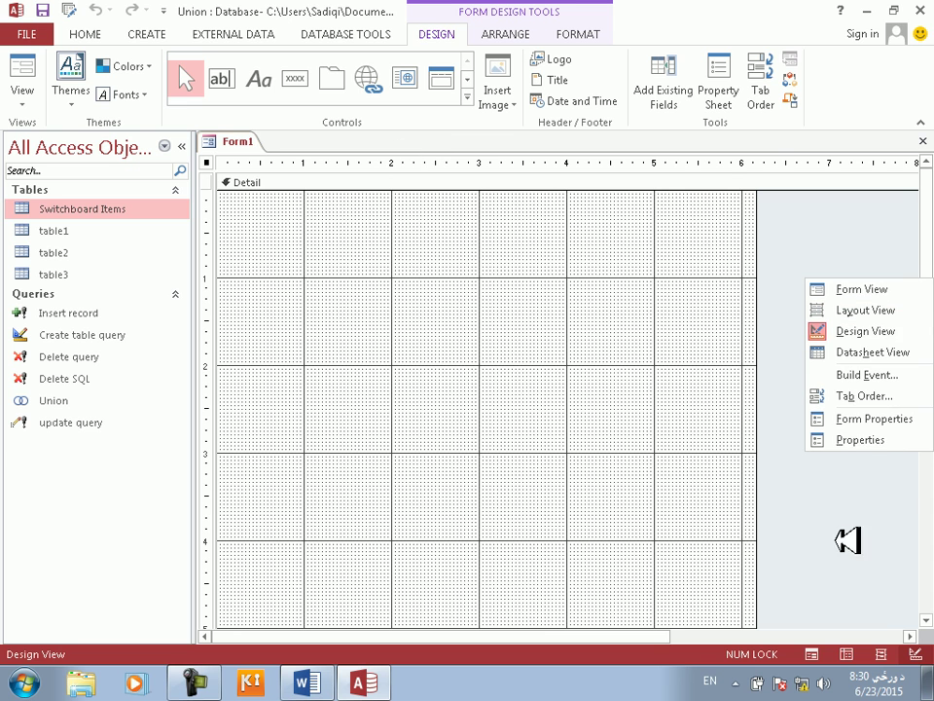
{"action": "left_click", "coordinate": [861, 440]}
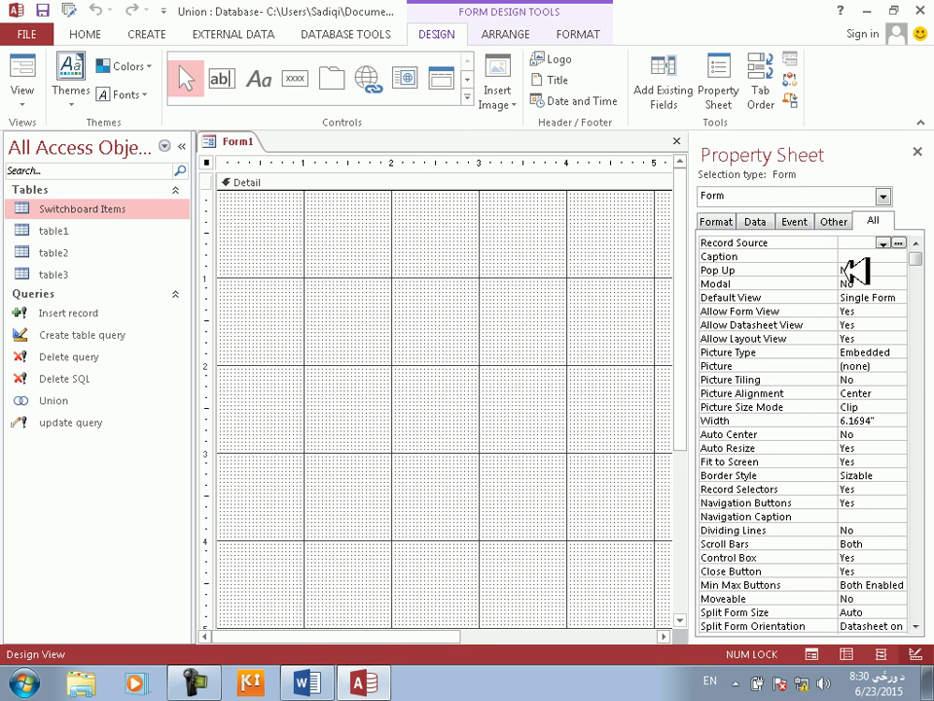
{"action": "left_click", "coordinate": [853, 270]}
{"action": "left_click", "coordinate": [917, 151]}
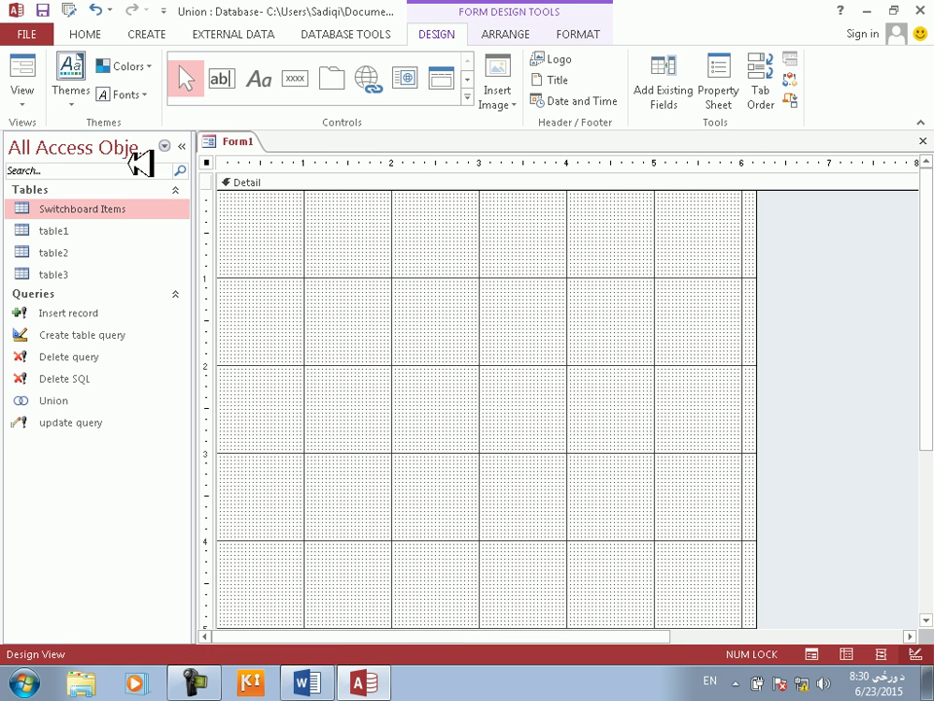
- Display the form in Form View and move its pop-up window around the screen
{"action": "left_click", "coordinate": [19, 66]}
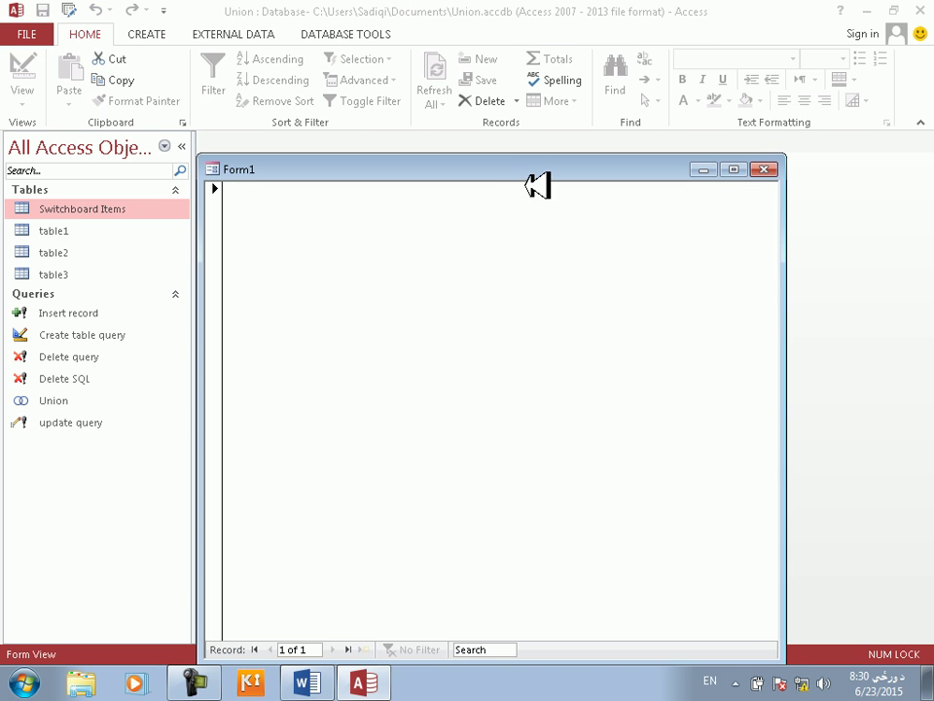
{"action": "left_click_drag", "start_coordinate": [539, 176], "coordinate": [434, 140]}
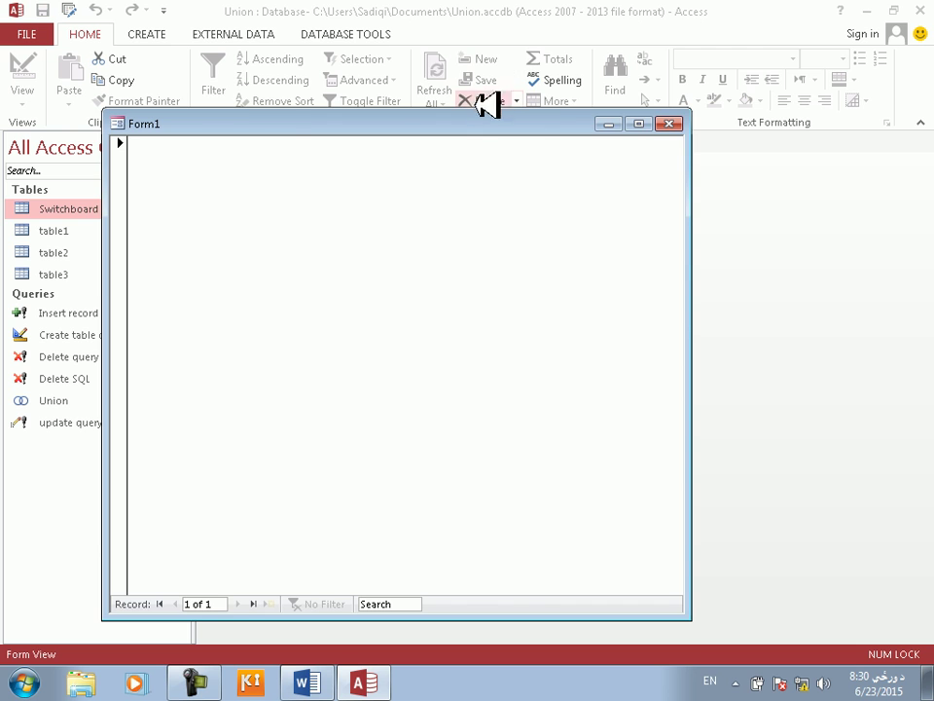
{"action": "left_click_drag", "start_coordinate": [532, 124], "coordinate": [601, 119]}
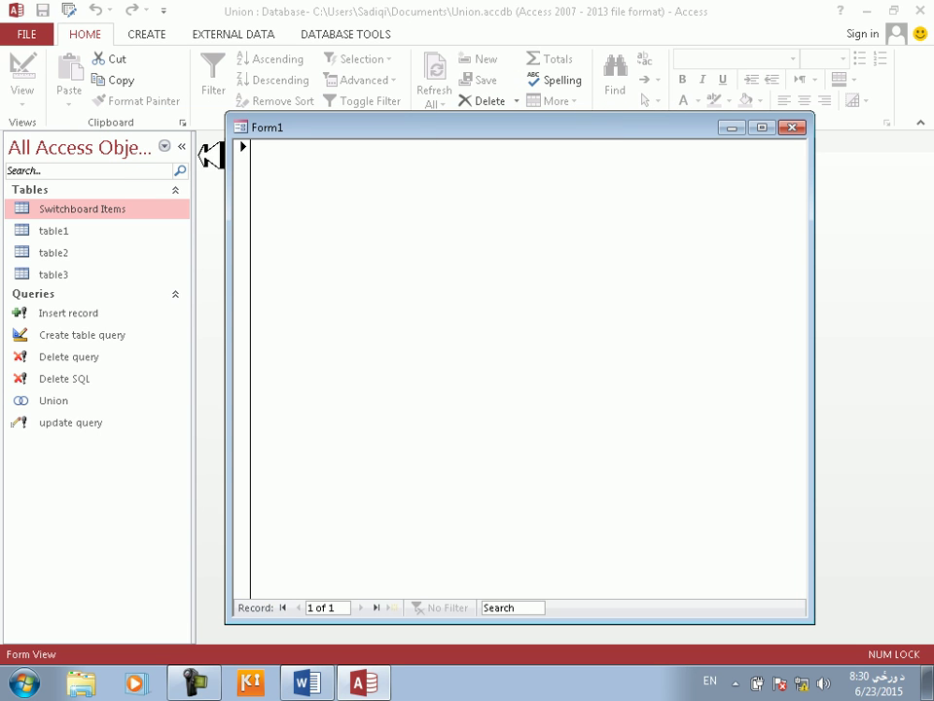
{"action": "left_click", "coordinate": [803, 128]}
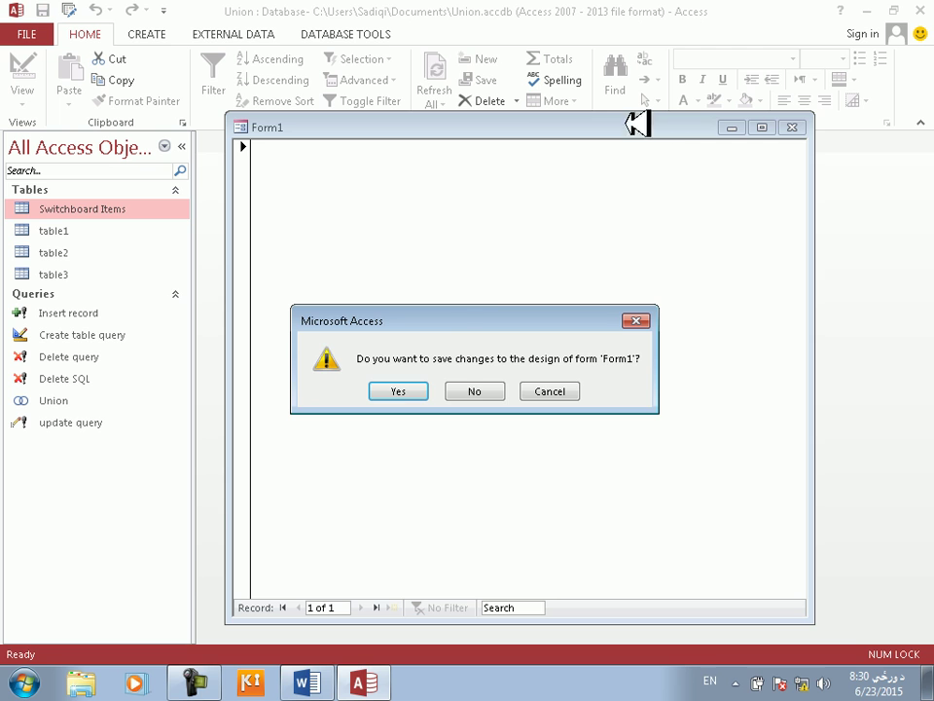
{"action": "left_click", "coordinate": [551, 394]}
{"action": "left_click", "coordinate": [161, 30]}
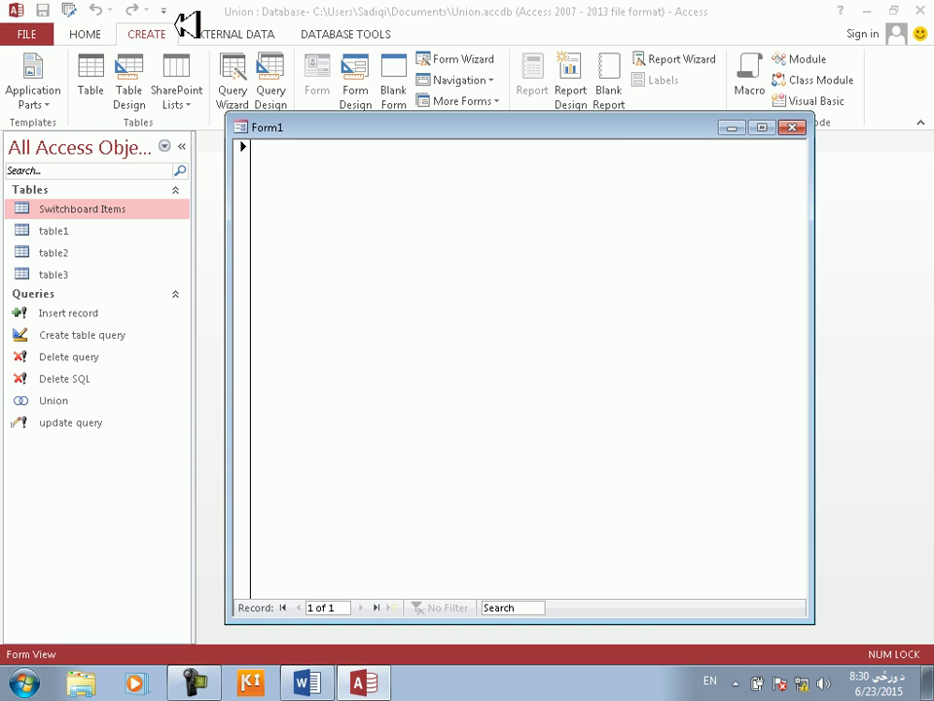
{"action": "left_click", "coordinate": [84, 32]}
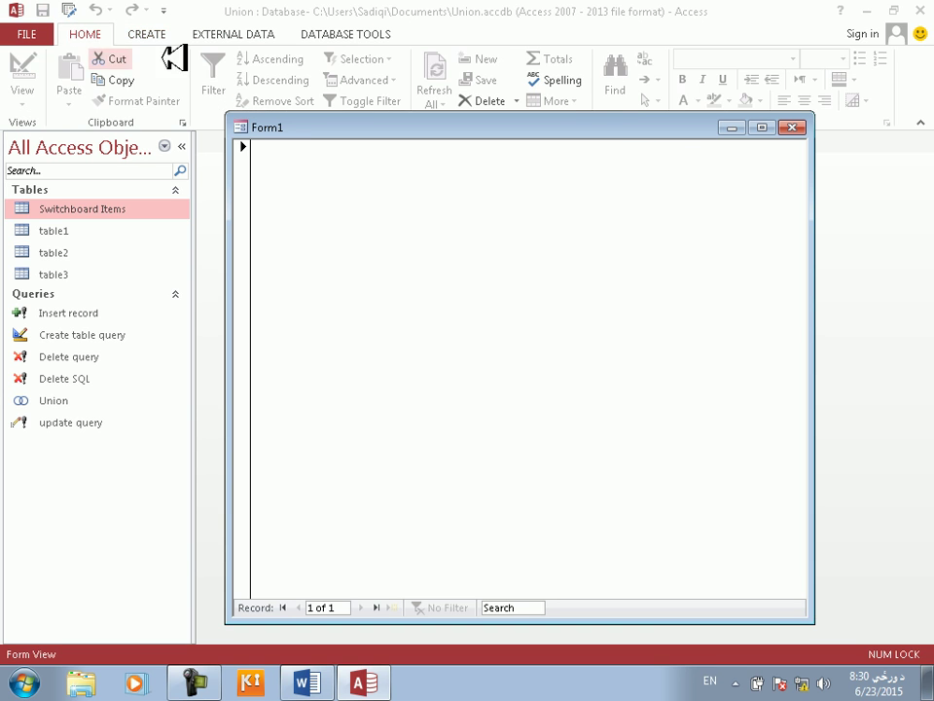
{"action": "left_click", "coordinate": [235, 34]}
{"action": "left_click", "coordinate": [336, 31]}
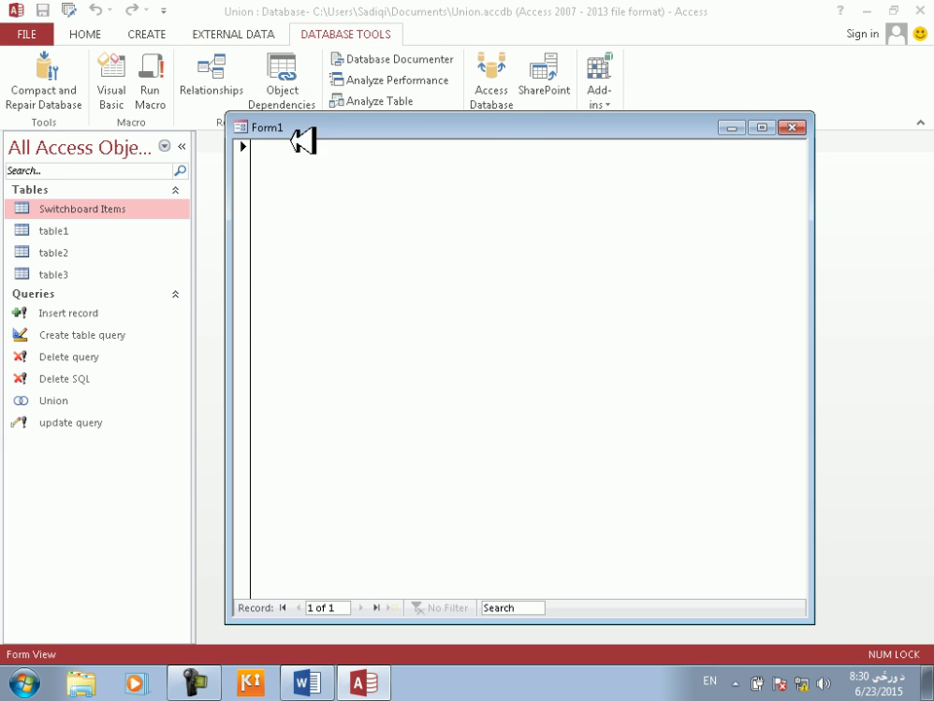
- Close the pop-up form and save it under the name Form1
{"action": "left_click", "coordinate": [798, 128]}
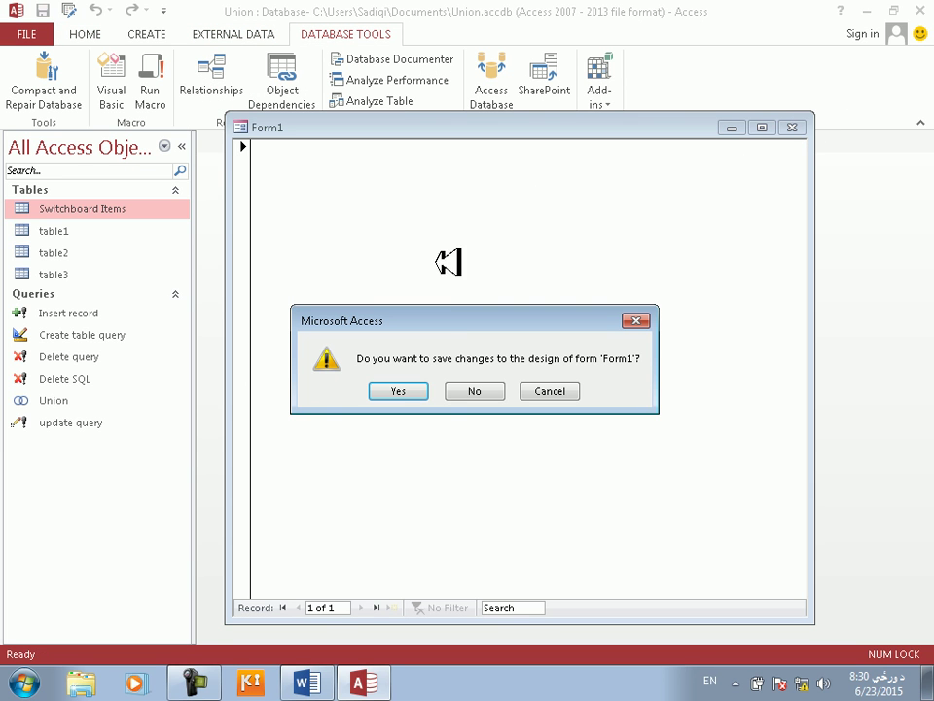
{"action": "left_click", "coordinate": [421, 390]}
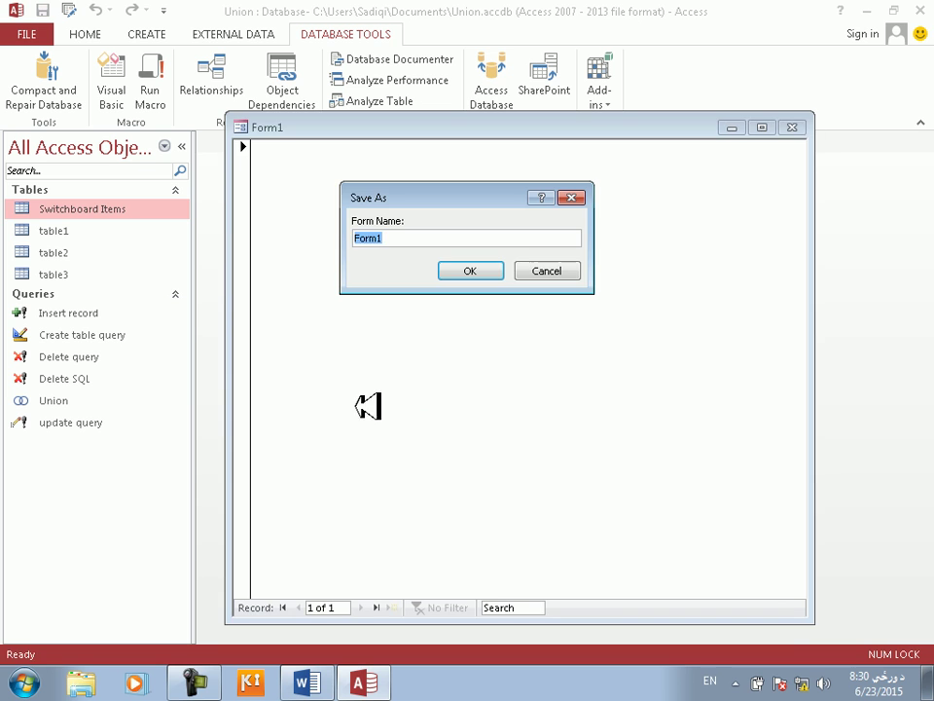
{"action": "left_click", "coordinate": [473, 271]}
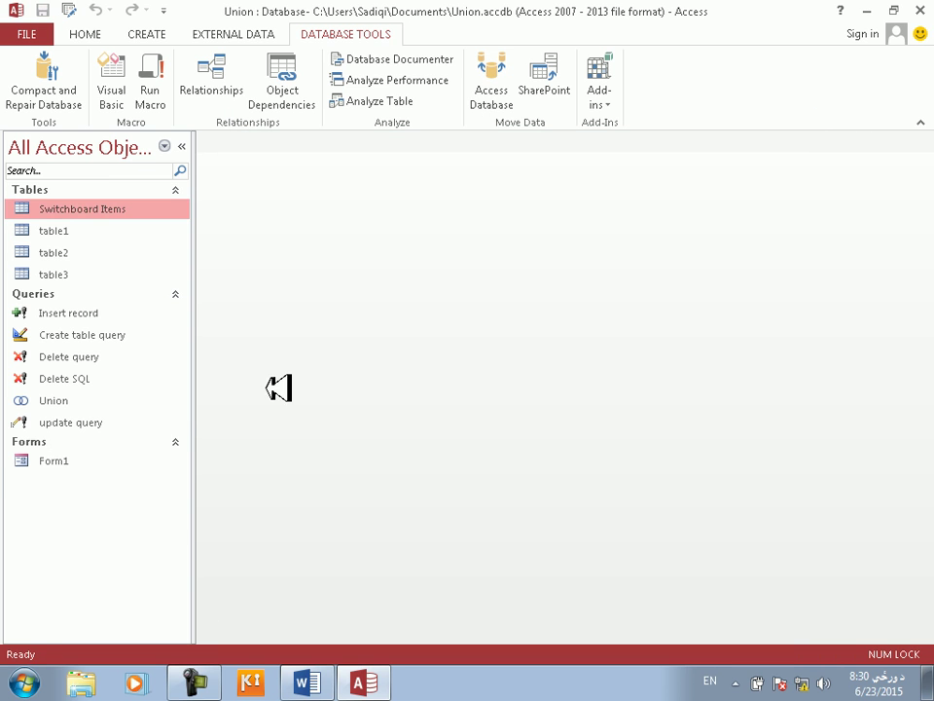
- Reopen the saved Form1 in Design View
{"action": "left_click", "coordinate": [82, 469]}
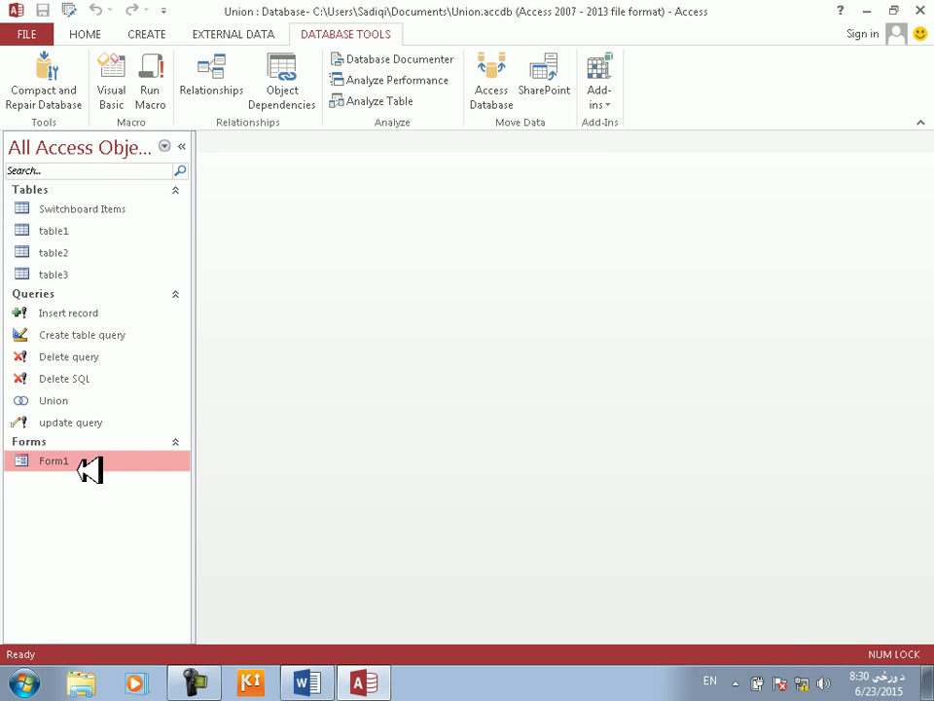
{"action": "right_click", "coordinate": [90, 465]}
{"action": "left_click", "coordinate": [146, 269]}
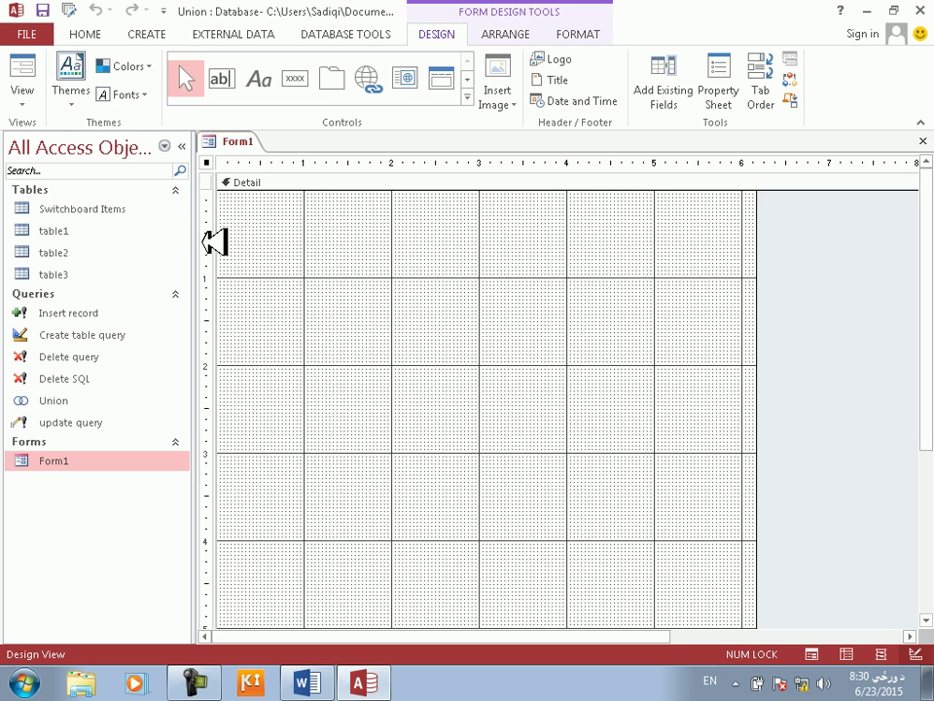
- Examine the extent of the form's Detail grid and the empty area outside it in Design View
{"action": "left_click_drag", "start_coordinate": [232, 230], "coordinate": [922, 254]}
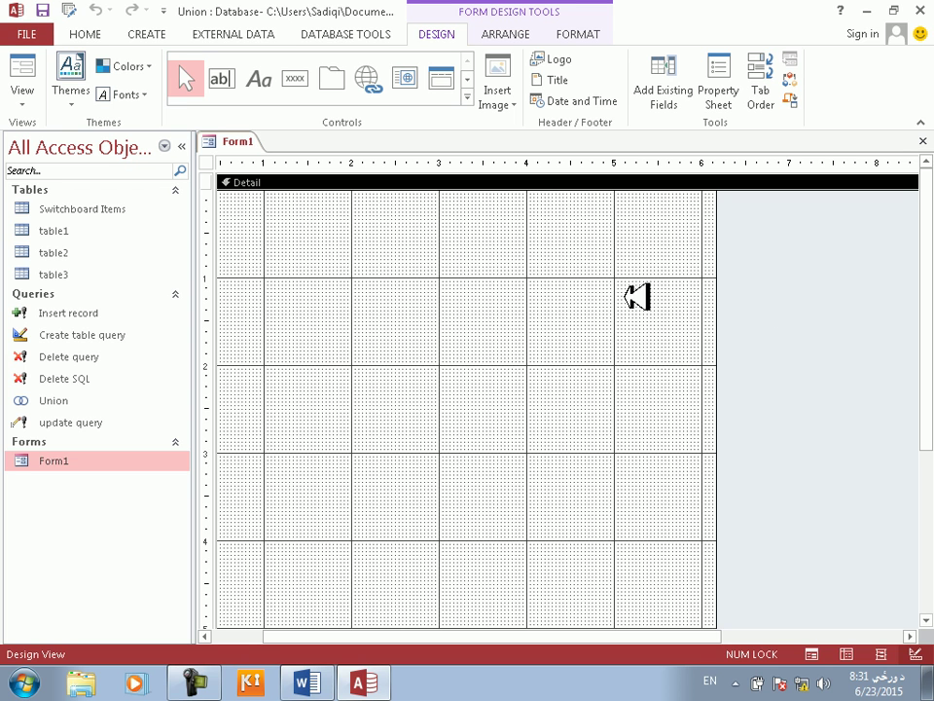
{"action": "left_click_drag", "start_coordinate": [565, 198], "coordinate": [557, 624]}
{"action": "scroll", "coordinate": [557, 517], "scroll_direction": "up", "scroll_amount": 1}
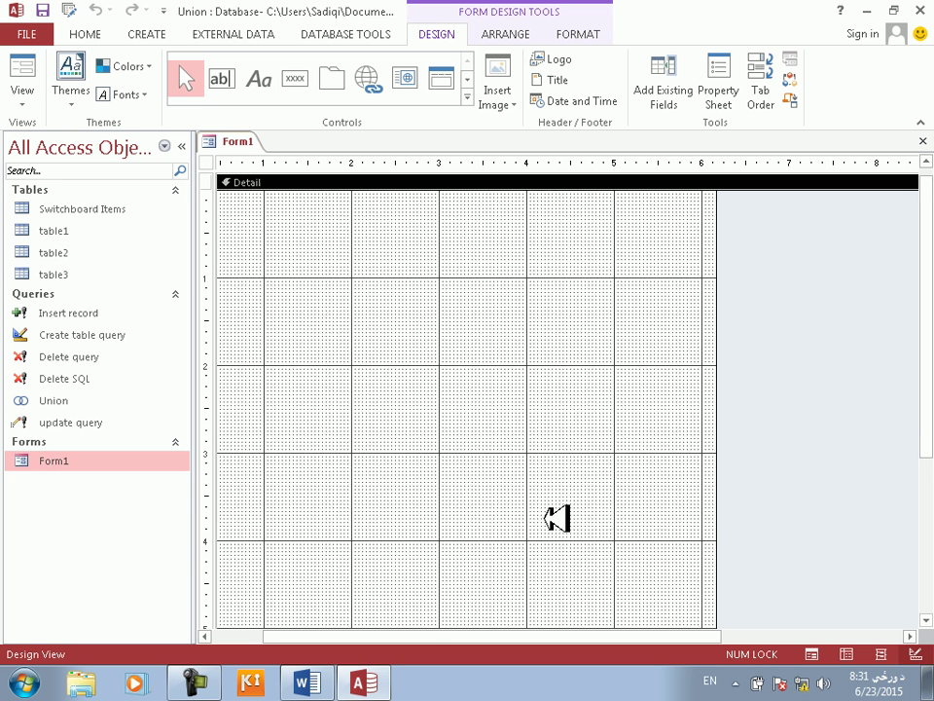
{"action": "left_click_drag", "start_coordinate": [530, 441], "coordinate": [713, 352]}
{"action": "left_click_drag", "start_coordinate": [465, 198], "coordinate": [477, 611]}
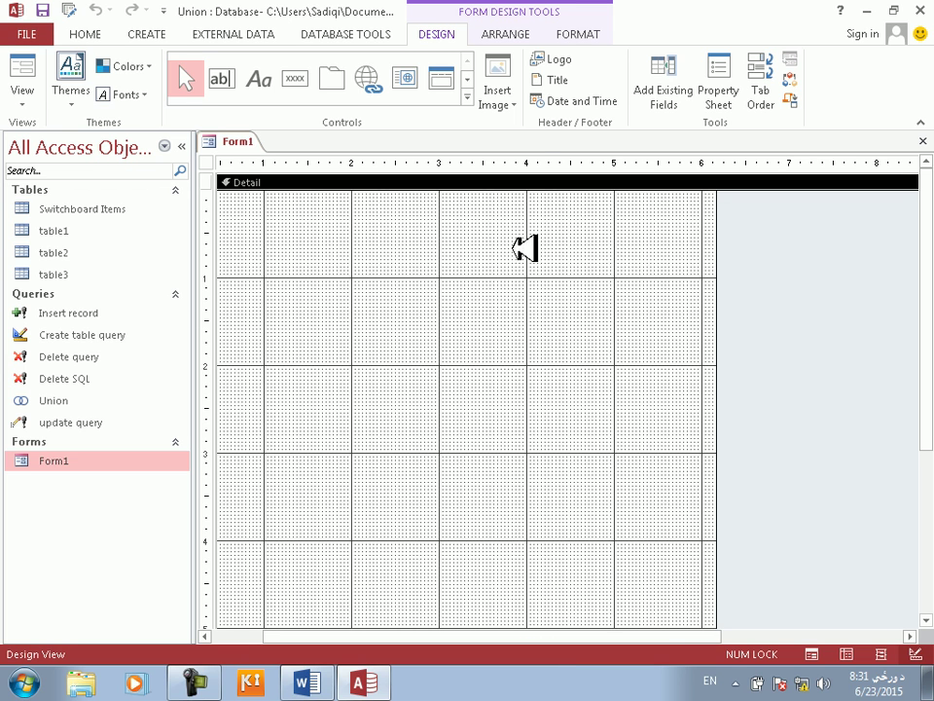
{"action": "left_click_drag", "start_coordinate": [768, 250], "coordinate": [905, 438]}
{"action": "left_click_drag", "start_coordinate": [841, 296], "coordinate": [891, 495]}
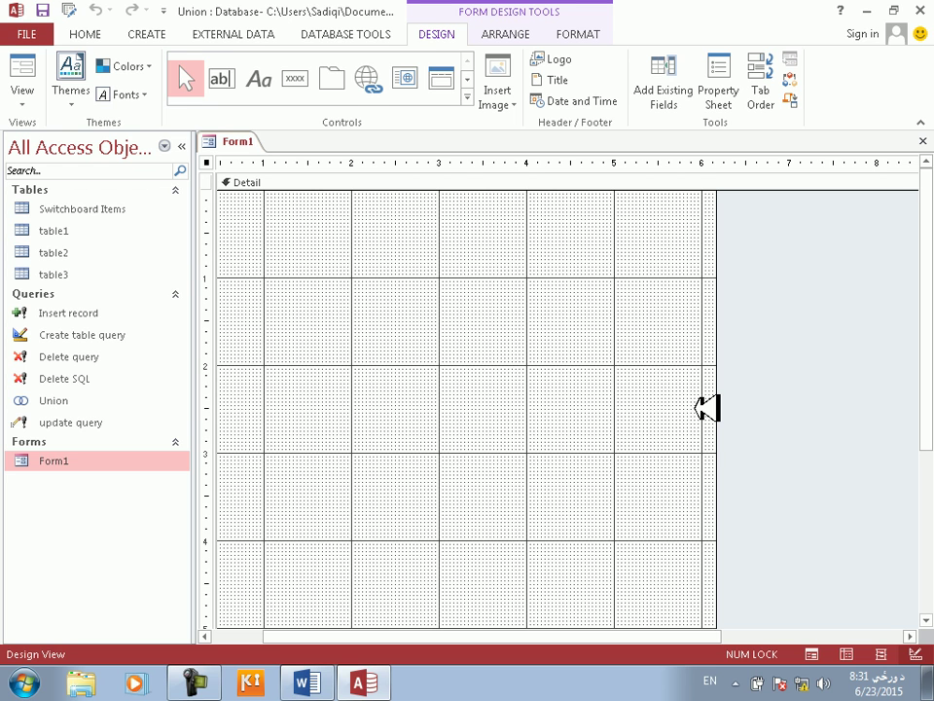
{"action": "scroll", "coordinate": [720, 428], "scroll_direction": "down", "scroll_amount": 3}
{"action": "scroll", "coordinate": [746, 392], "scroll_direction": "up", "scroll_amount": 3}
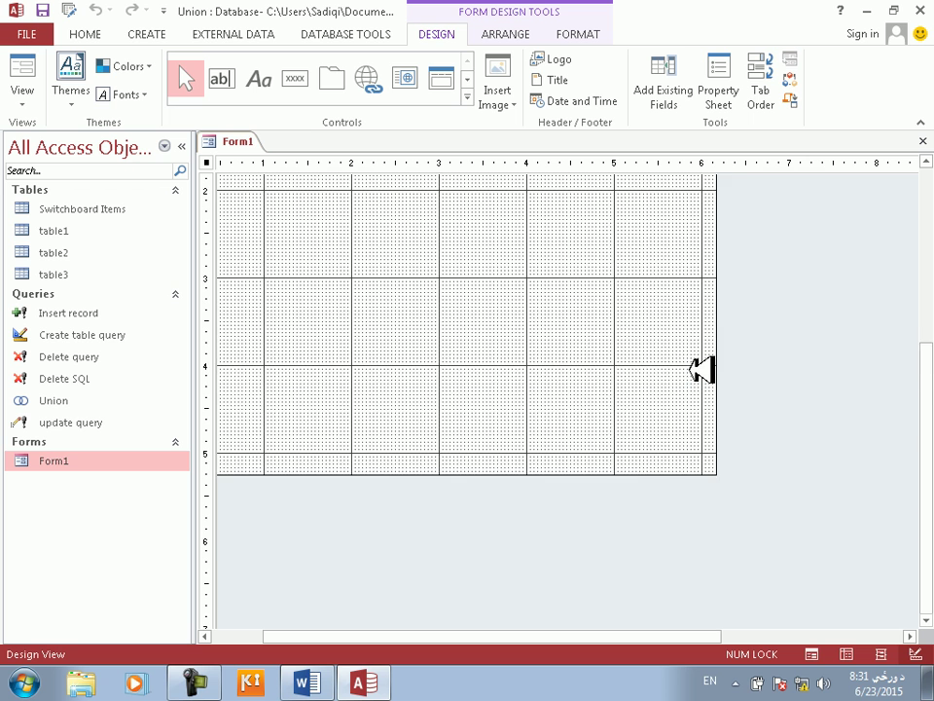
{"action": "scroll", "coordinate": [710, 368], "scroll_direction": "down", "scroll_amount": 4}
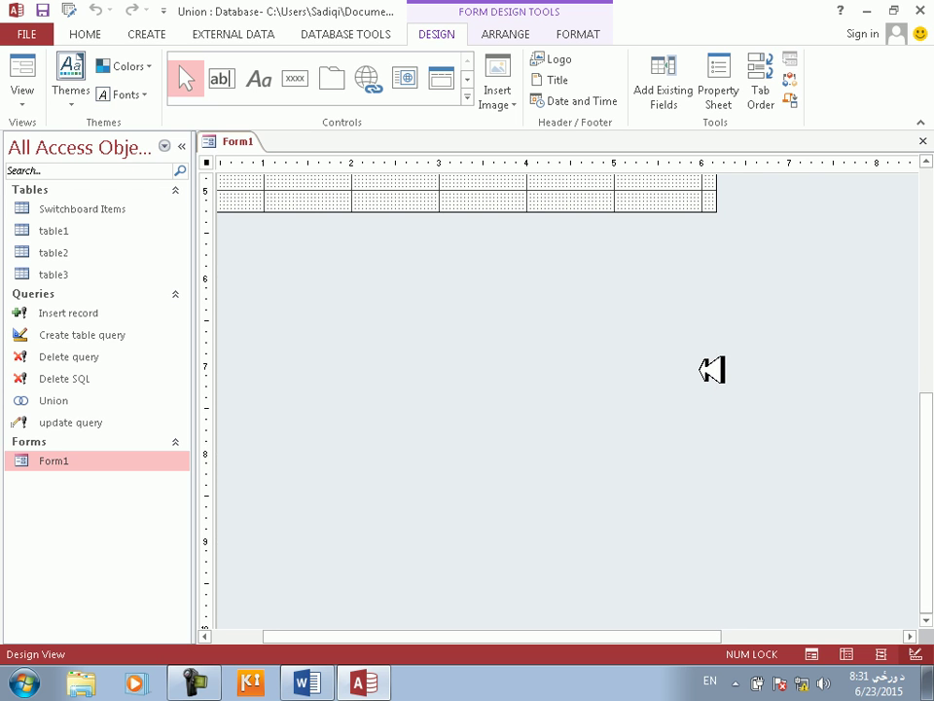
- Shrink Form1's Detail grid to about 5.4 inches wide and 1.25 inches high
{"action": "scroll", "coordinate": [712, 369], "scroll_direction": "up", "scroll_amount": 3}
{"action": "scroll", "coordinate": [712, 370], "scroll_direction": "down", "scroll_amount": 3}
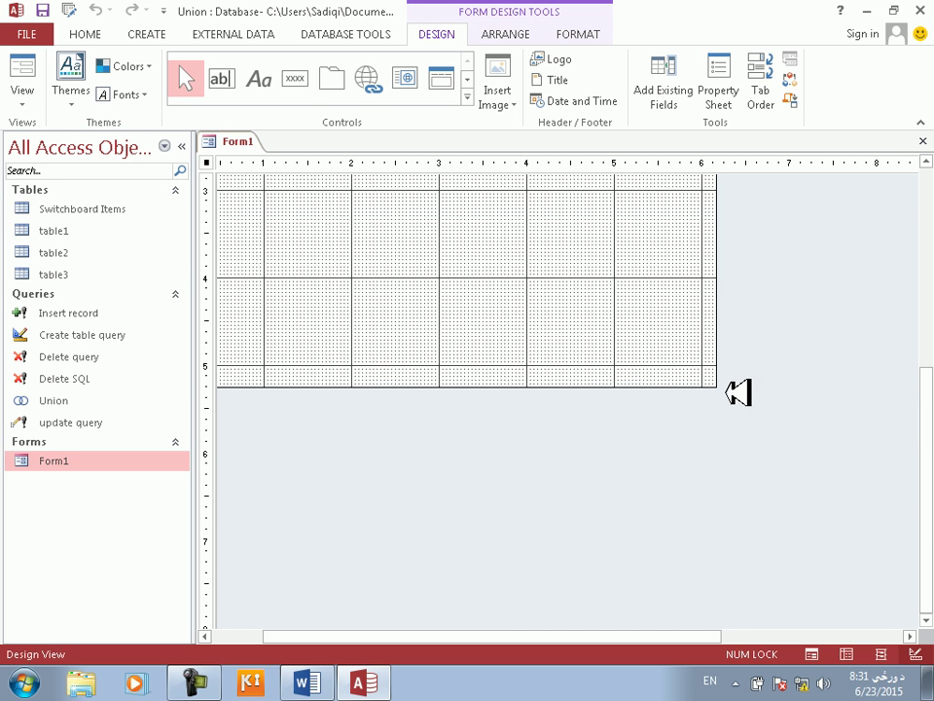
{"action": "left_click_drag", "start_coordinate": [730, 385], "coordinate": [591, 216]}
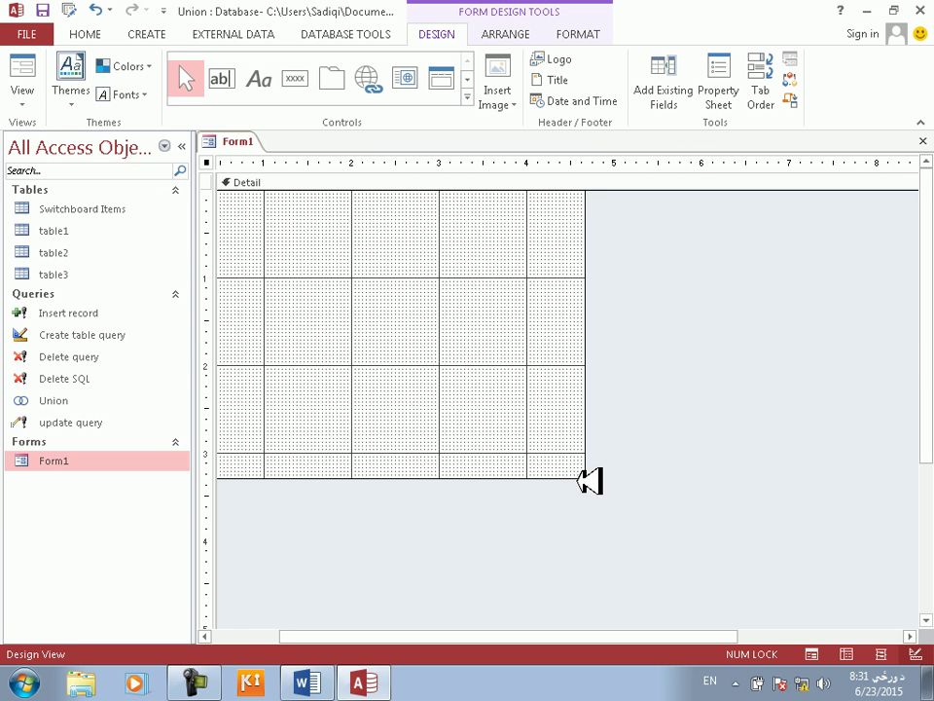
{"action": "left_click_drag", "start_coordinate": [596, 477], "coordinate": [659, 298]}
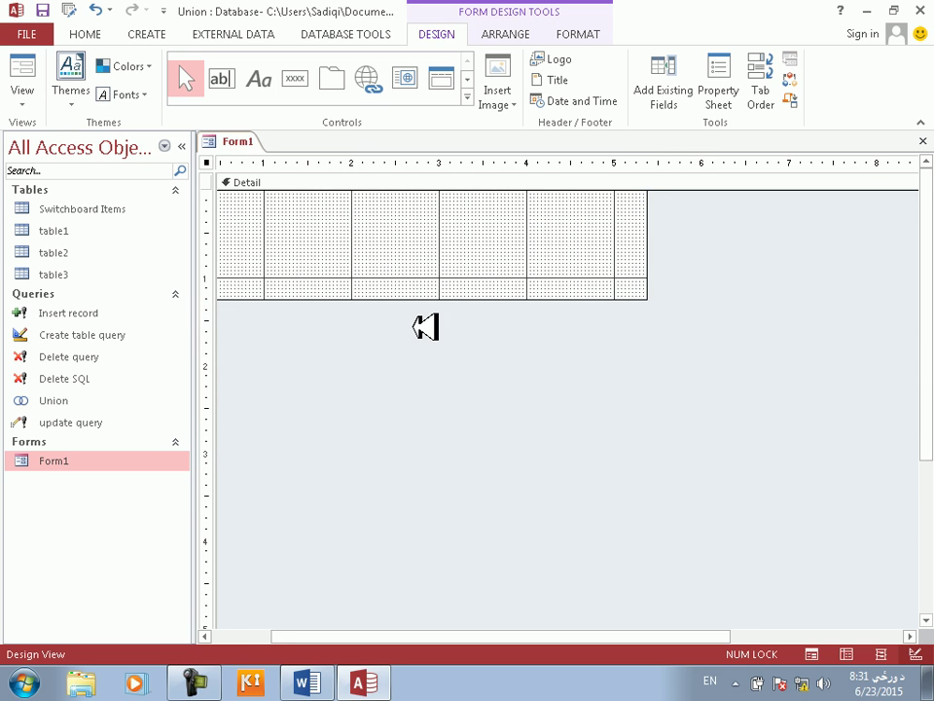
- Display the resized form in Form View, then close it and save the changes
{"action": "left_click", "coordinate": [23, 78]}
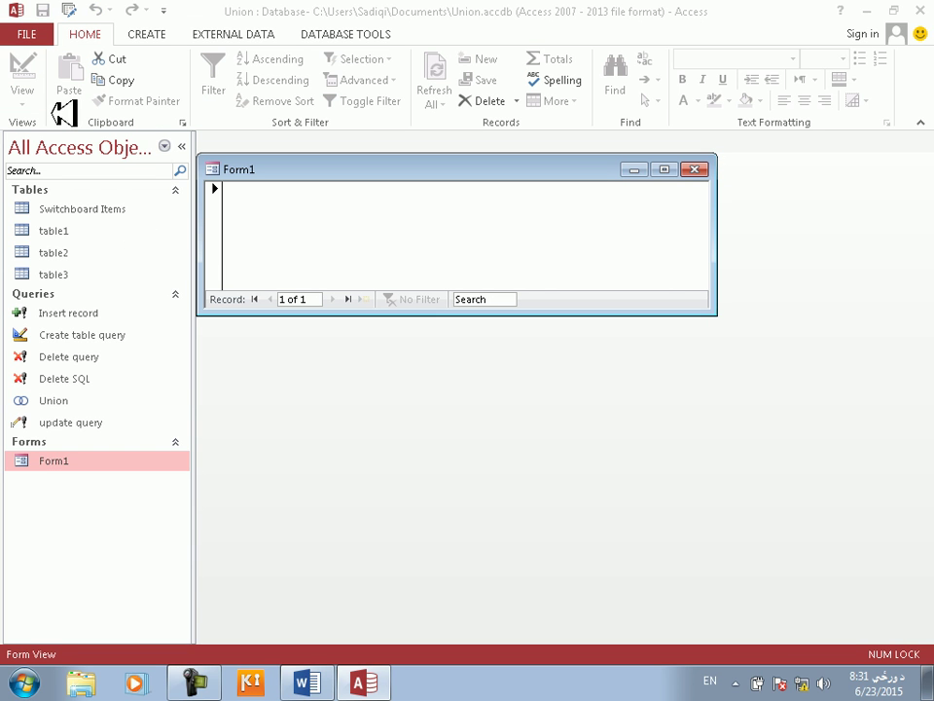
{"action": "left_click", "coordinate": [696, 171]}
{"action": "left_click", "coordinate": [401, 392]}
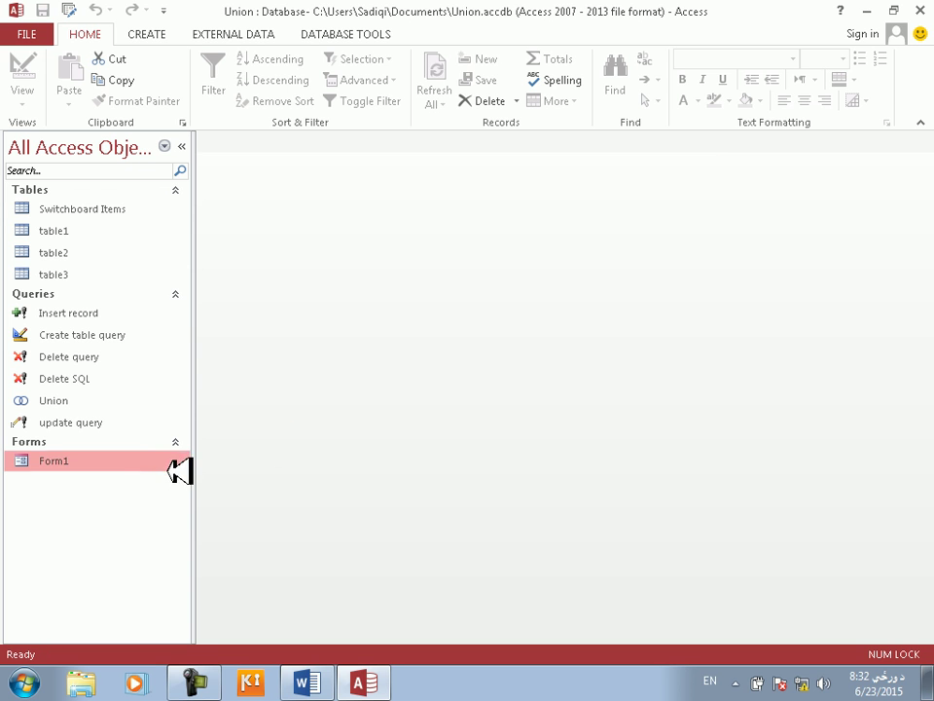
- Reopen Form1 in Design View and enlarge its Detail grid to about 7.5 by 4 inches
{"action": "right_click", "coordinate": [146, 461]}
{"action": "left_click", "coordinate": [192, 273]}
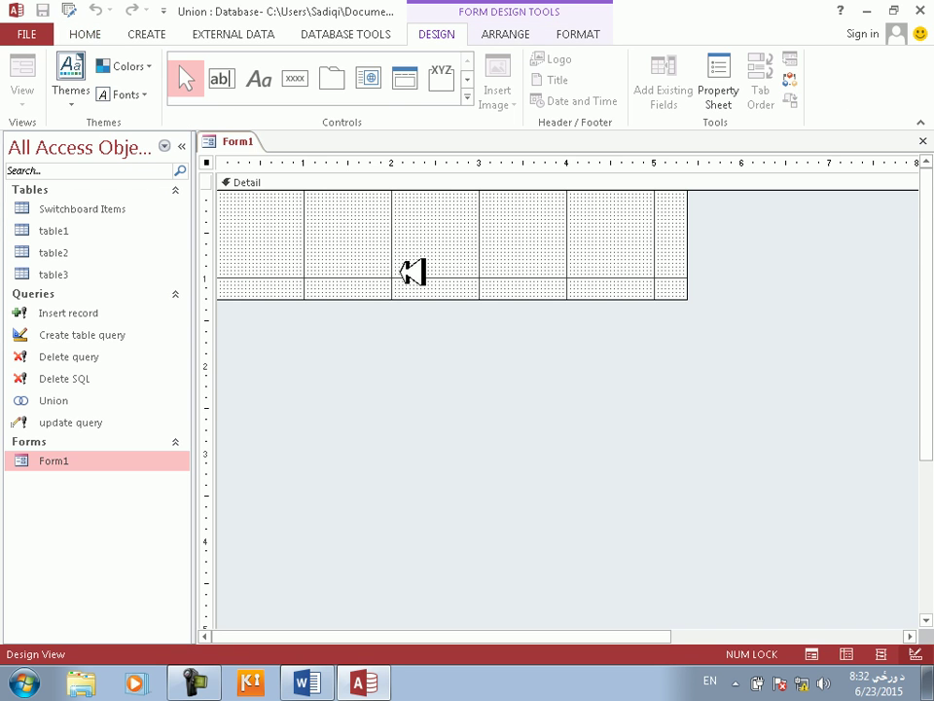
{"action": "left_click_drag", "start_coordinate": [690, 296], "coordinate": [778, 377]}
{"action": "left_click_drag", "start_coordinate": [786, 297], "coordinate": [886, 542]}
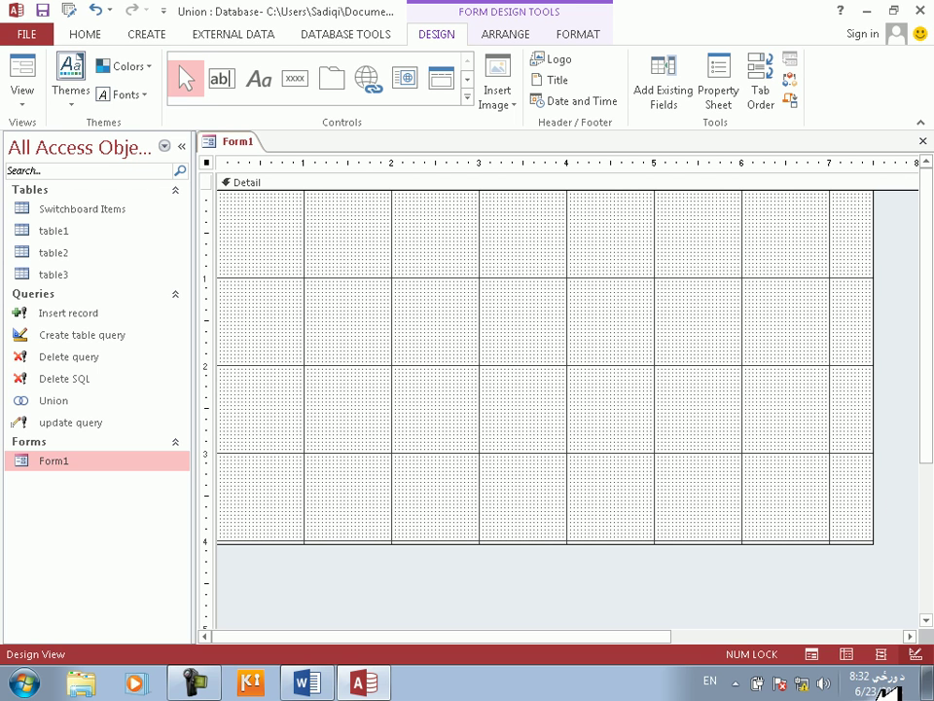
- Open the Windows Run dialog, move it to the middle of the screen and examine its layout as a model for the form
{"action": "key", "text": "super+r"}
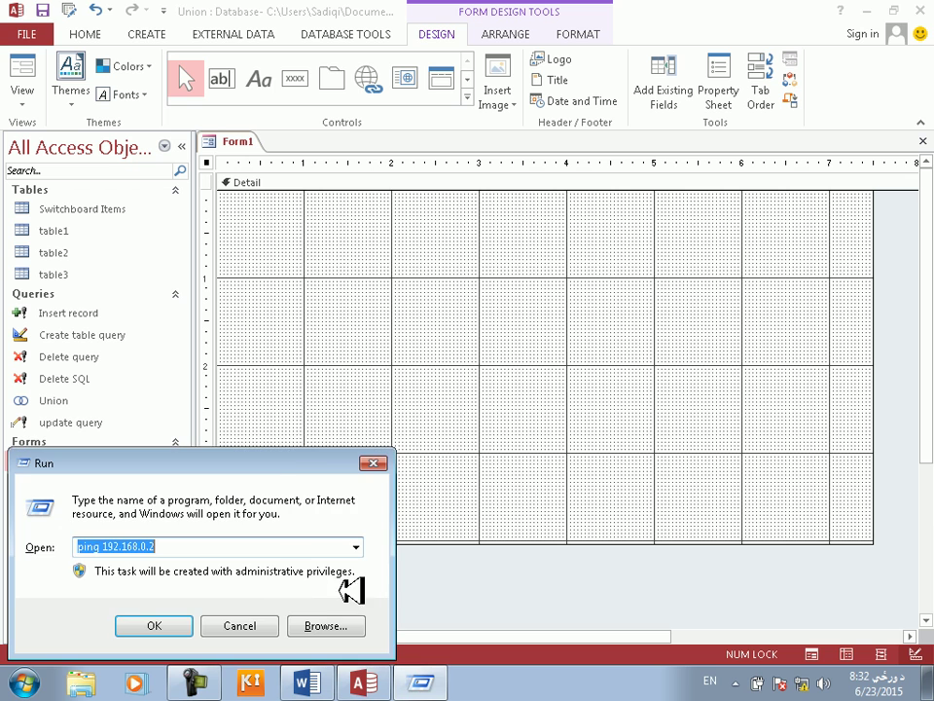
{"action": "left_click_drag", "start_coordinate": [288, 468], "coordinate": [580, 245]}
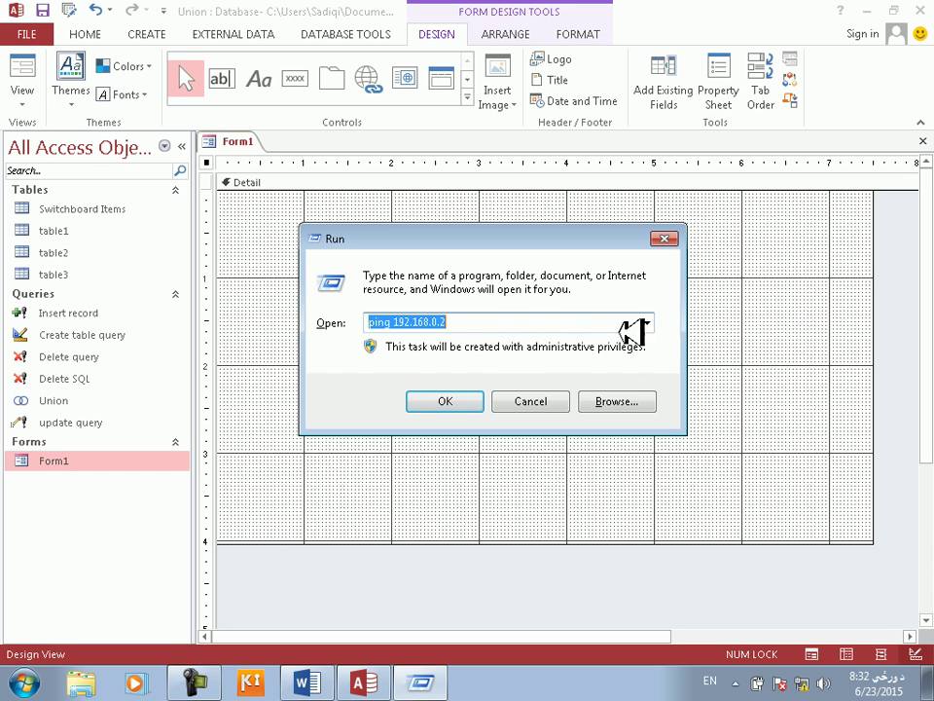
{"action": "key", "text": "Escape"}
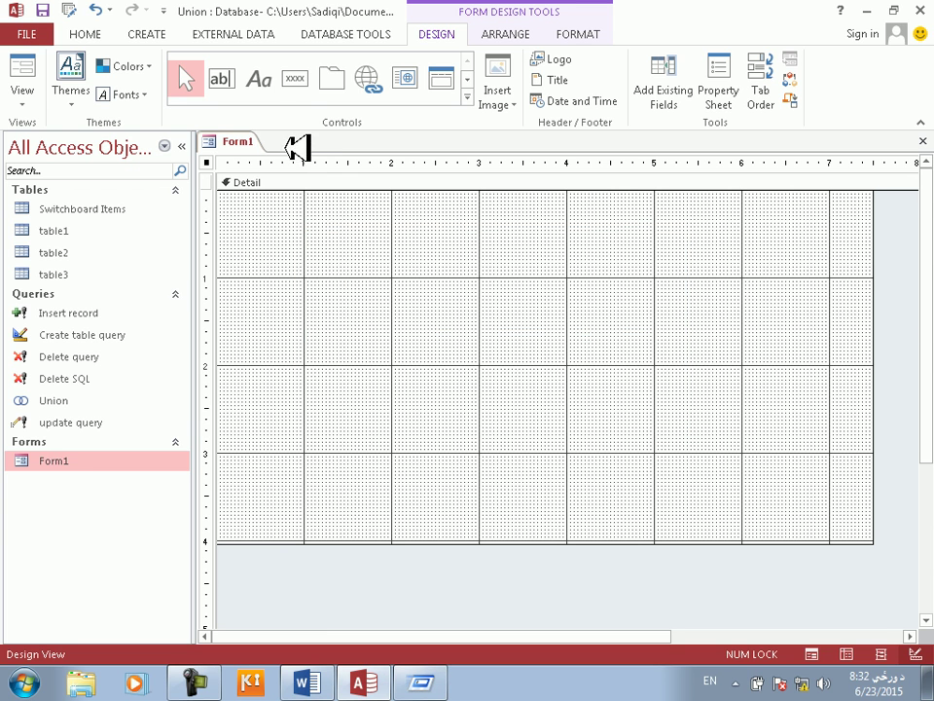
- Add a wide label across the top of the Detail section reading "Run Command" and, on a second line, "Type your program name to search to find it"
{"action": "left_click", "coordinate": [251, 183]}
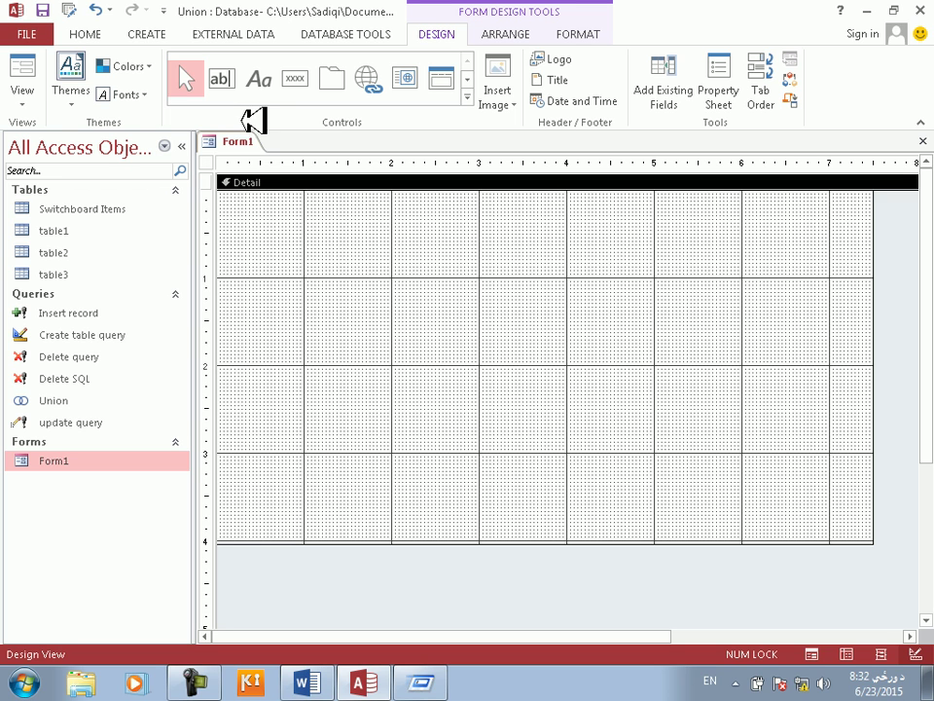
{"action": "left_click", "coordinate": [259, 79]}
{"action": "left_click_drag", "start_coordinate": [239, 198], "coordinate": [845, 265]}
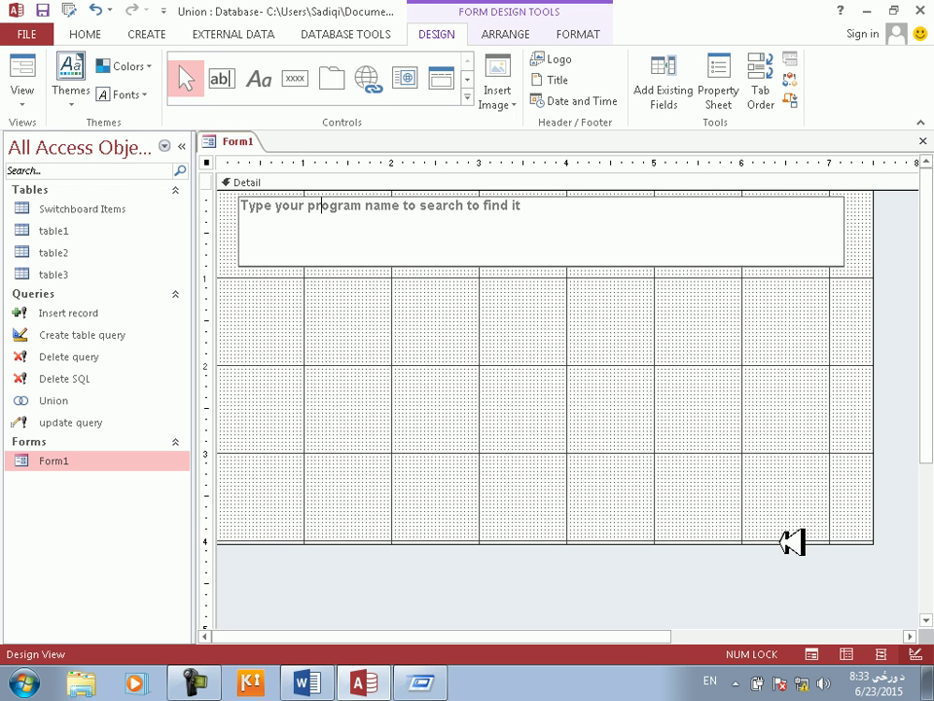
{"action": "key", "text": "ctrl+Return"}
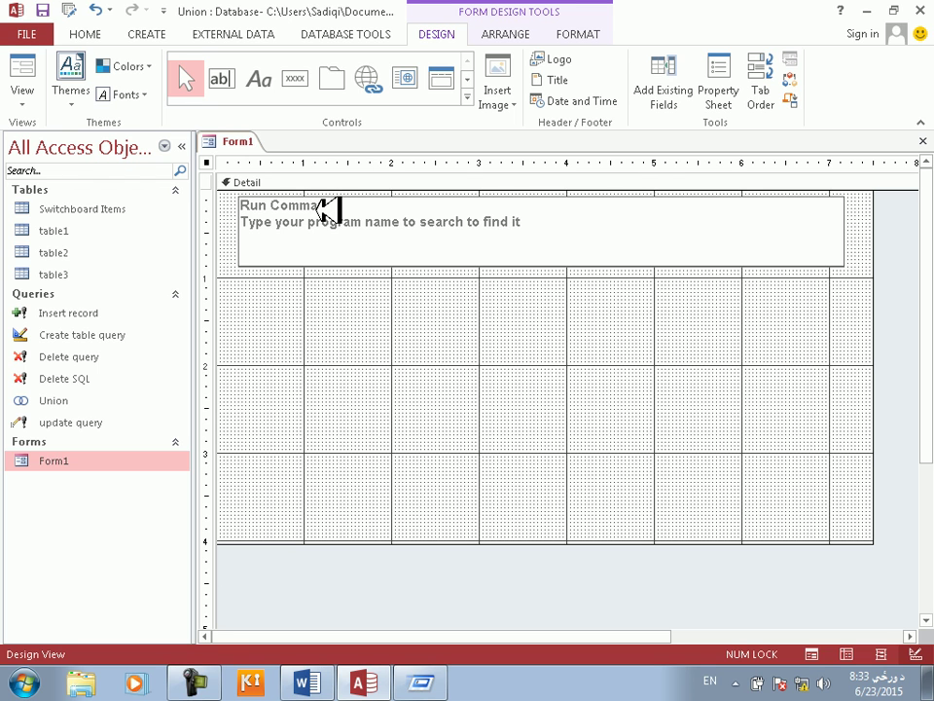
- Center the text of the two-line Run Command label
{"action": "left_click", "coordinate": [85, 32]}
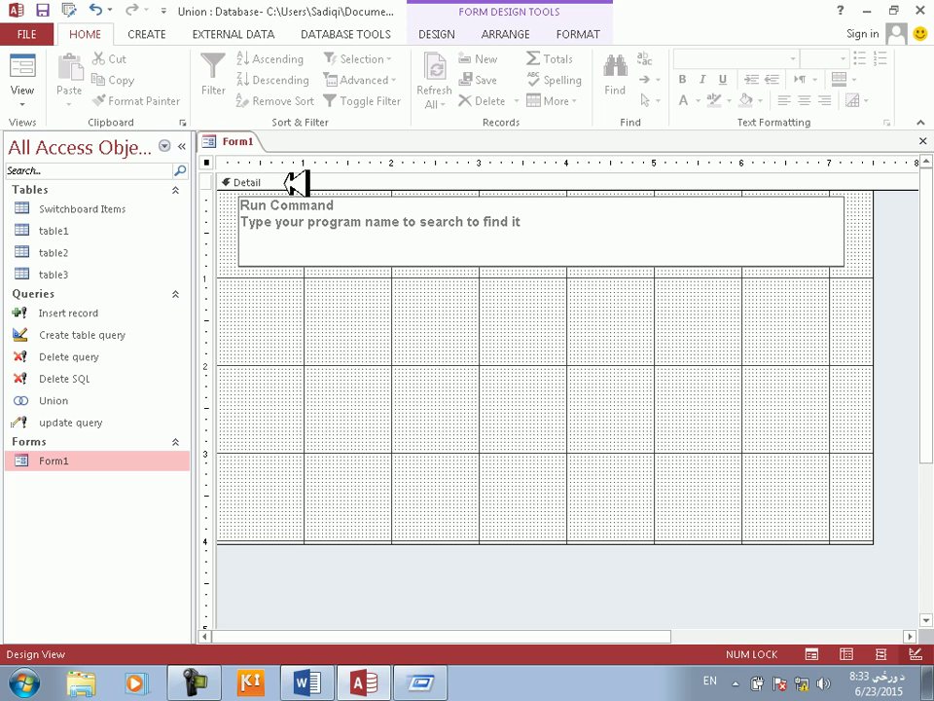
{"action": "left_click", "coordinate": [600, 19]}
{"action": "left_click", "coordinate": [582, 33]}
{"action": "left_click", "coordinate": [521, 30]}
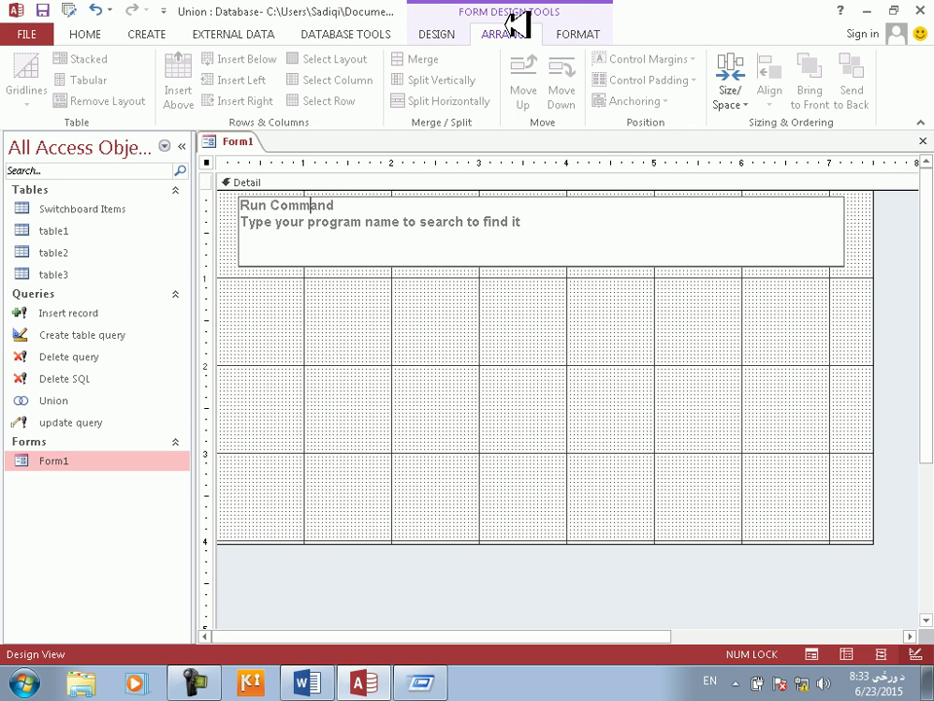
{"action": "left_click", "coordinate": [589, 31]}
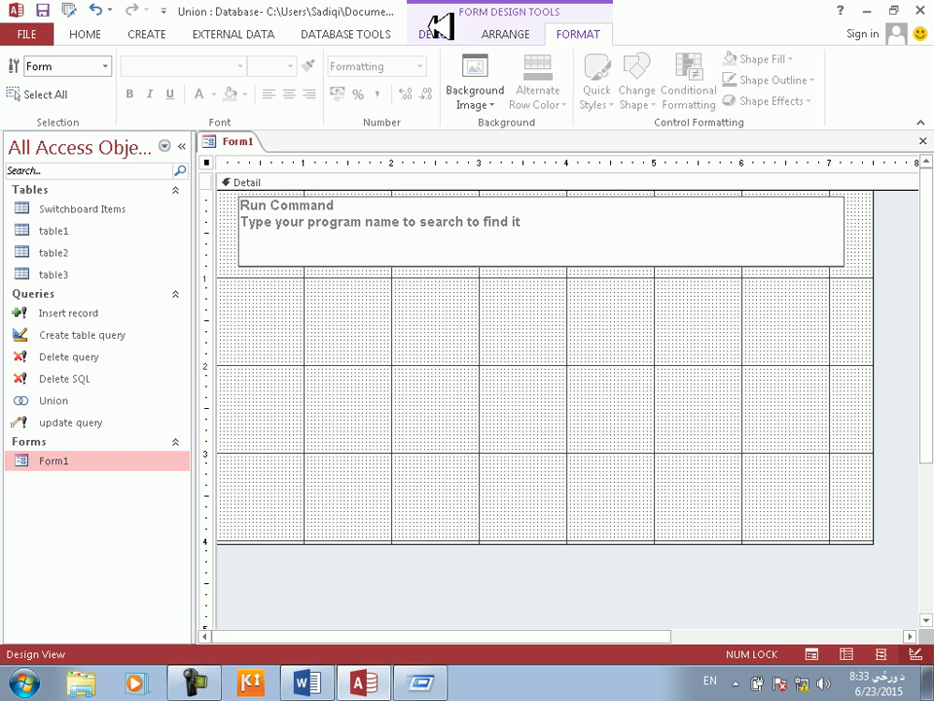
{"action": "left_click", "coordinate": [365, 309]}
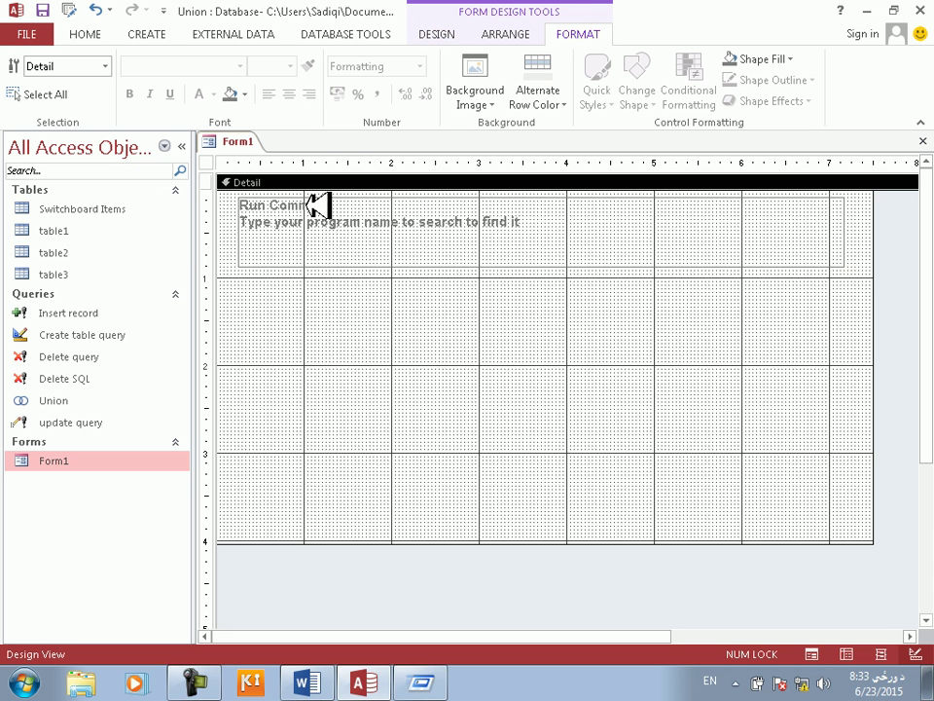
{"action": "left_click", "coordinate": [317, 202]}
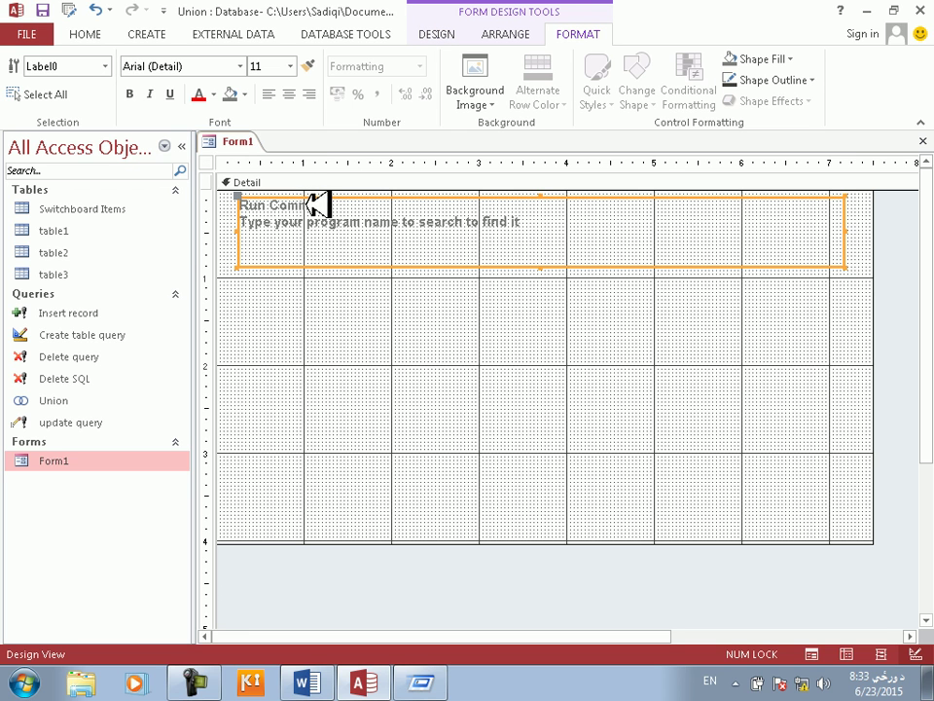
{"action": "left_click", "coordinate": [288, 95]}
{"action": "left_click", "coordinate": [413, 323]}
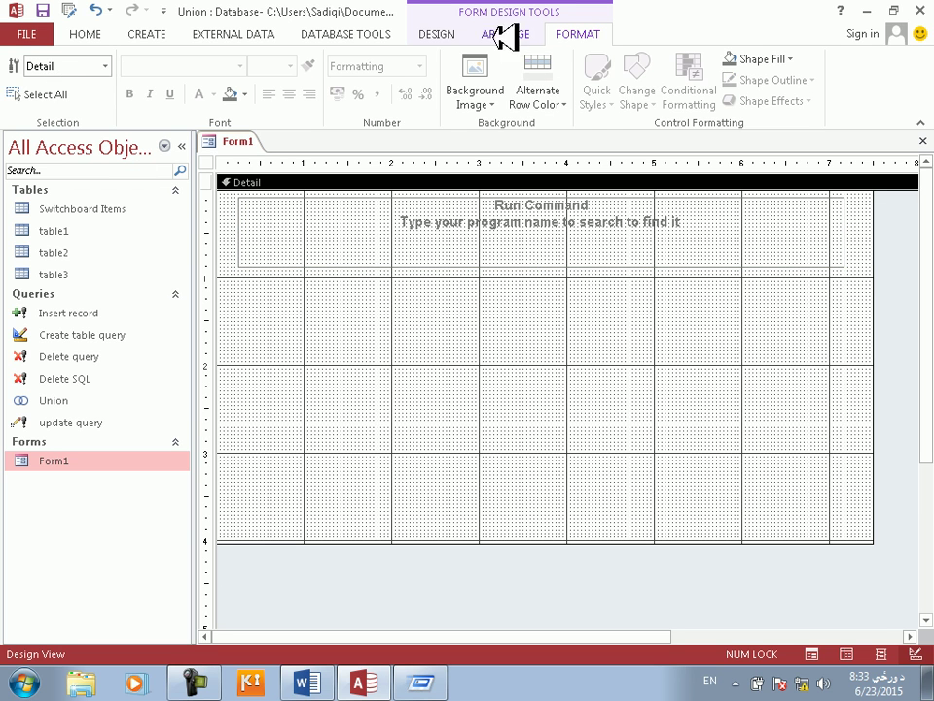
- Preview the form in Form View, then return to Design View and shrink the Detail grid to about 7.2 by 1.5 inches
{"action": "left_click", "coordinate": [437, 34]}
{"action": "left_click", "coordinate": [21, 74]}
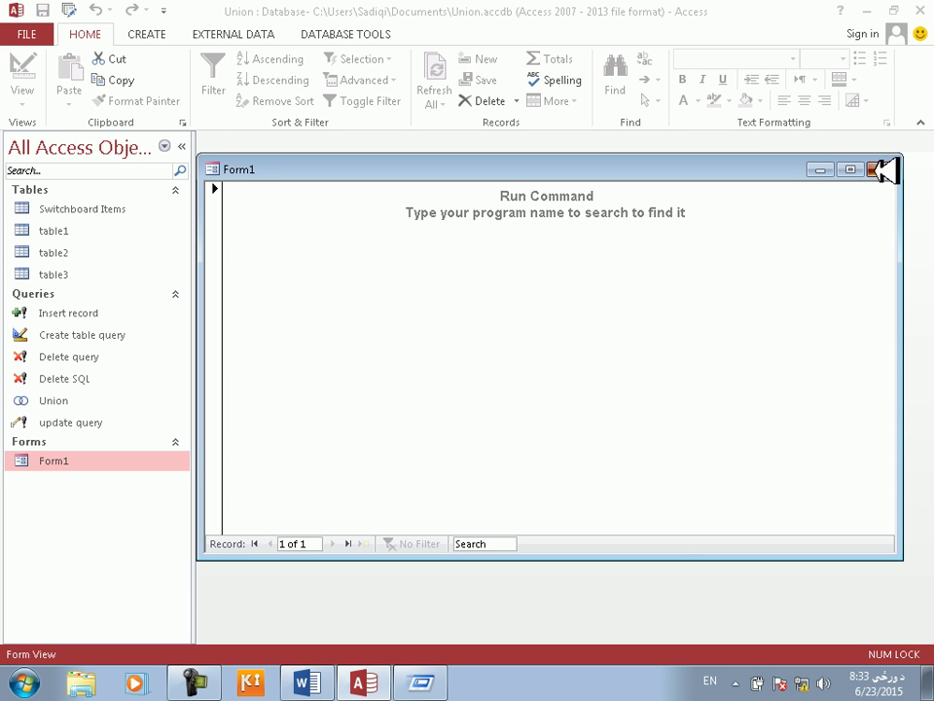
{"action": "right_click", "coordinate": [694, 281]}
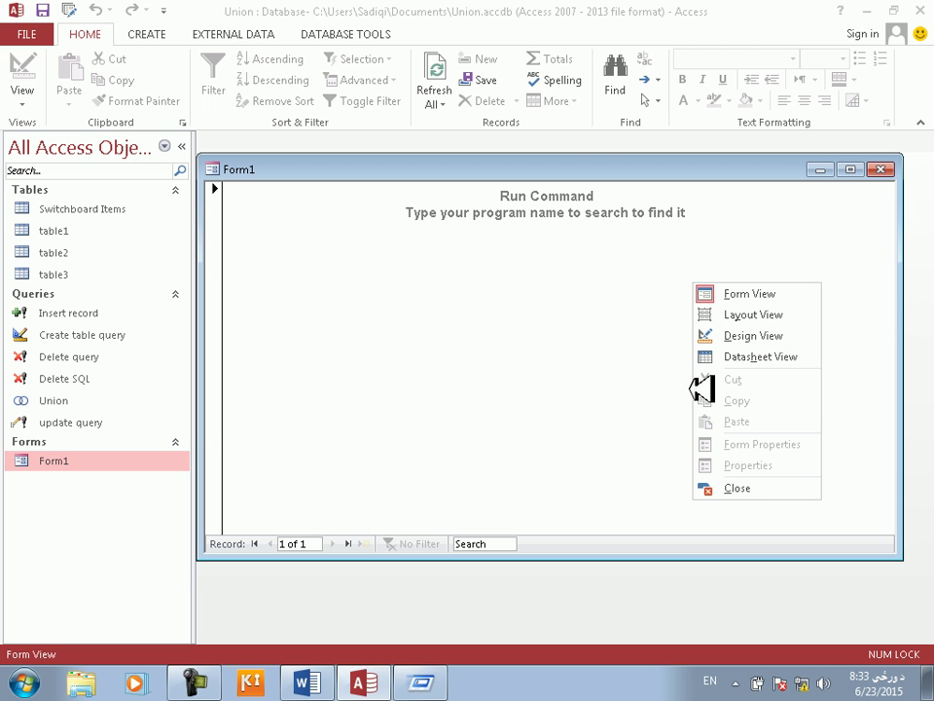
{"action": "left_click", "coordinate": [728, 334]}
{"action": "left_click_drag", "start_coordinate": [884, 542], "coordinate": [791, 321]}
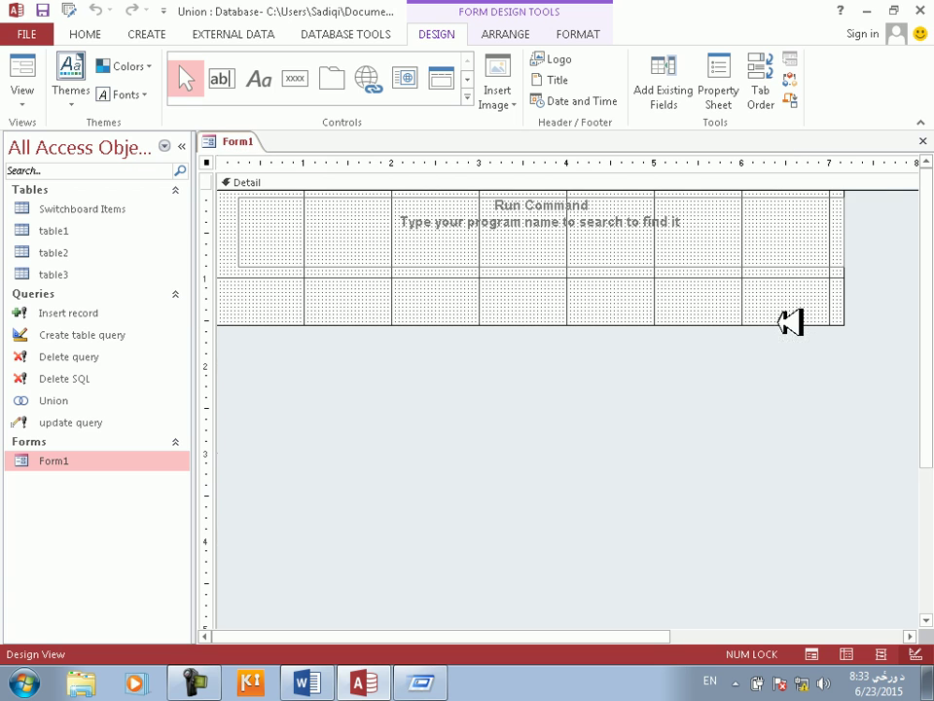
- Resize the Run Command label to about 4.8 by 0.55 inches and position it about 0.7 inches from the form's left edge
{"action": "left_click", "coordinate": [881, 225]}
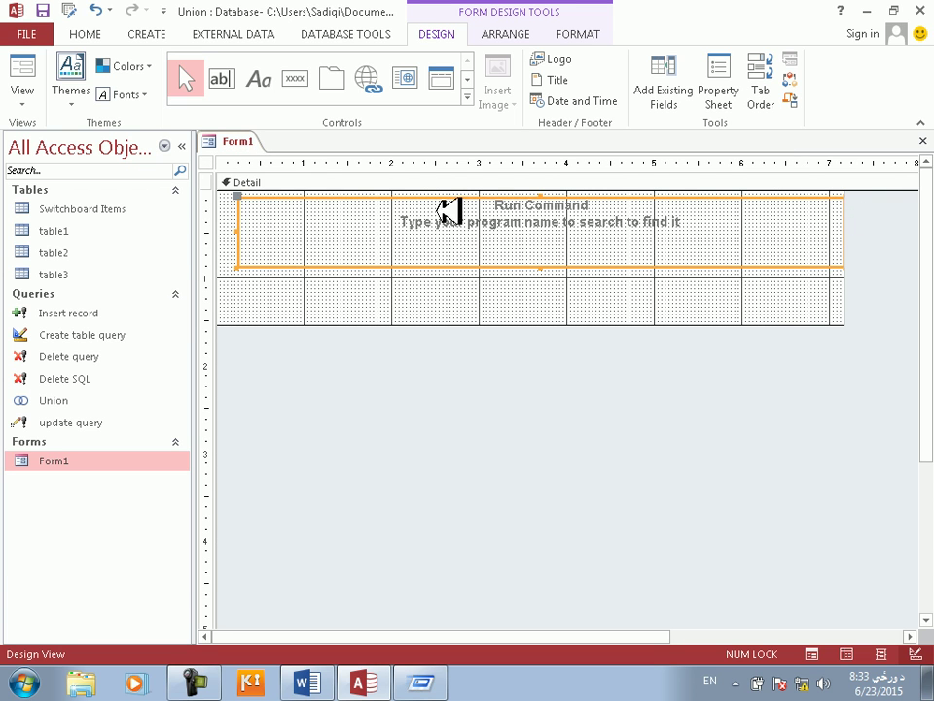
{"action": "left_click_drag", "start_coordinate": [248, 225], "coordinate": [431, 226]}
{"action": "left_click_drag", "start_coordinate": [611, 195], "coordinate": [465, 195]}
{"action": "left_click_drag", "start_coordinate": [500, 264], "coordinate": [501, 243]}
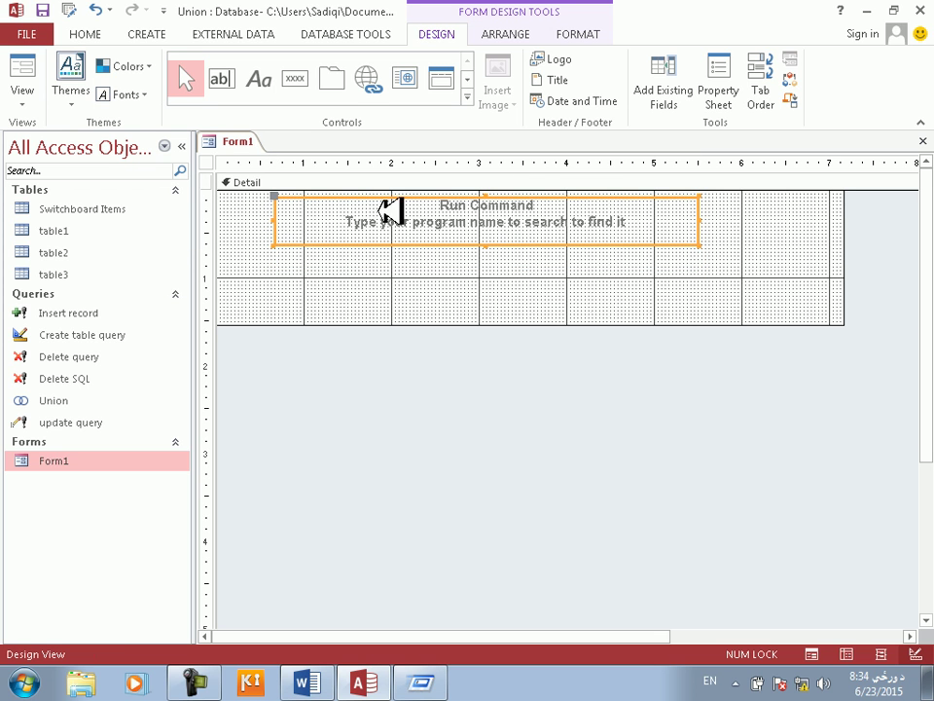
- Set the font color of the Run Command label to black
{"action": "left_click_drag", "start_coordinate": [637, 229], "coordinate": [175, 115]}
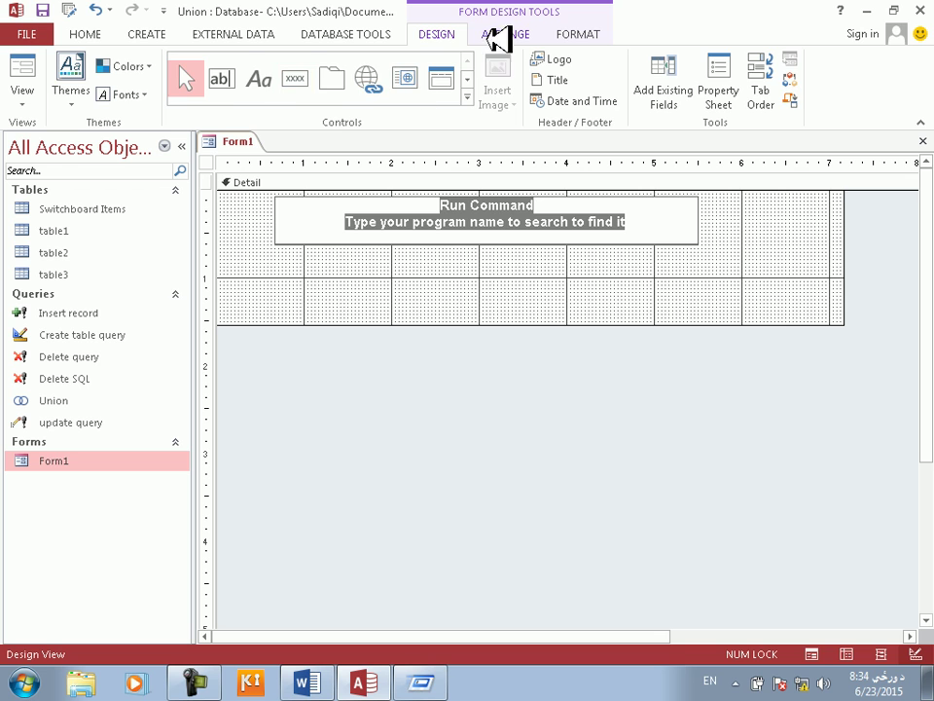
{"action": "left_click", "coordinate": [580, 36]}
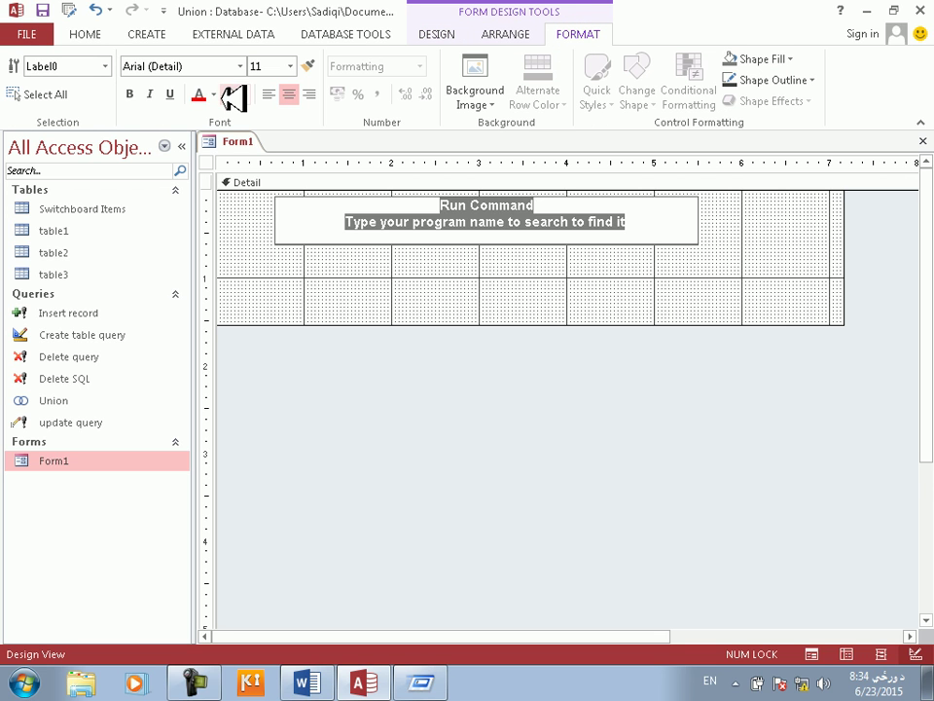
{"action": "key", "text": "Escape"}
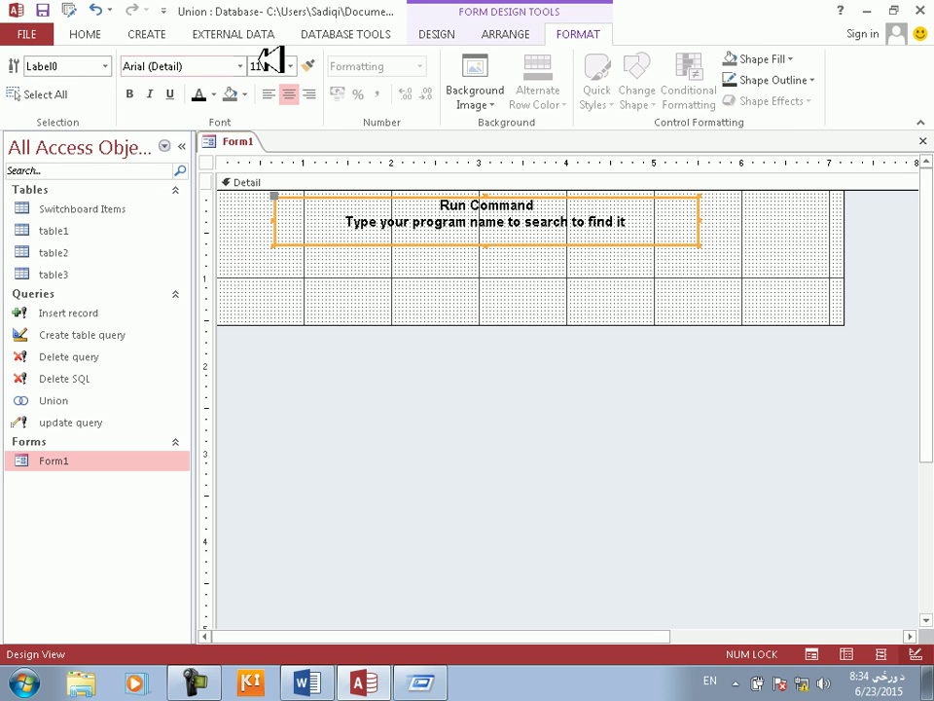
- Preview the form in Form View with a slightly taller window and compare it with the Windows Run dialog
{"action": "left_click", "coordinate": [436, 34]}
{"action": "left_click", "coordinate": [21, 78]}
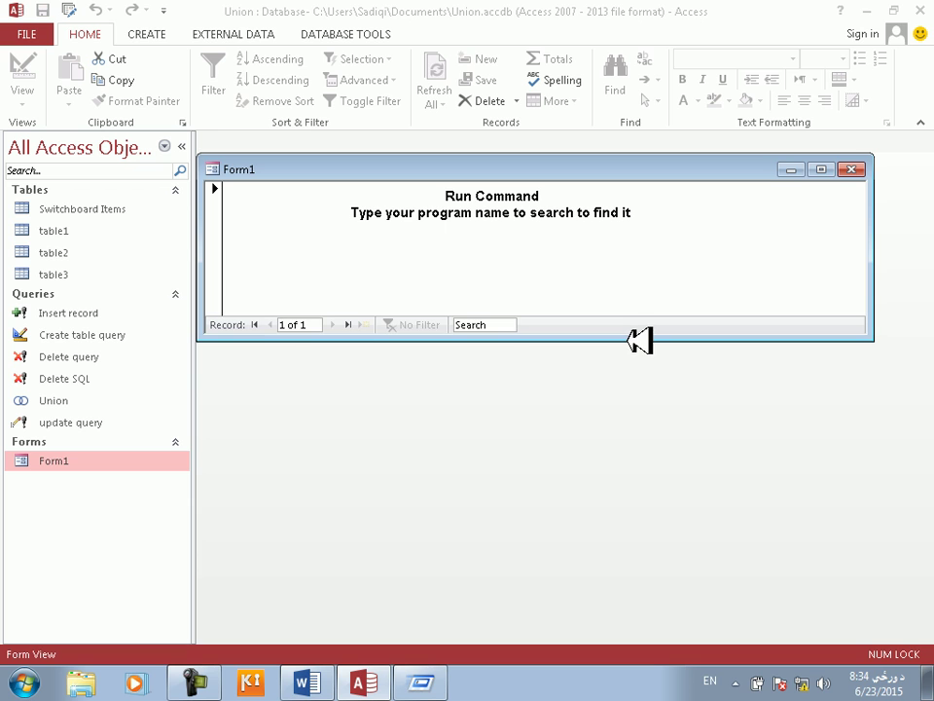
{"action": "mouse_move", "coordinate": [640, 368]}
{"action": "left_mouse_down"}
{"action": "mouse_move", "coordinate": [641, 343]}
{"action": "mouse_move", "coordinate": [640, 378]}
{"action": "left_mouse_up"}
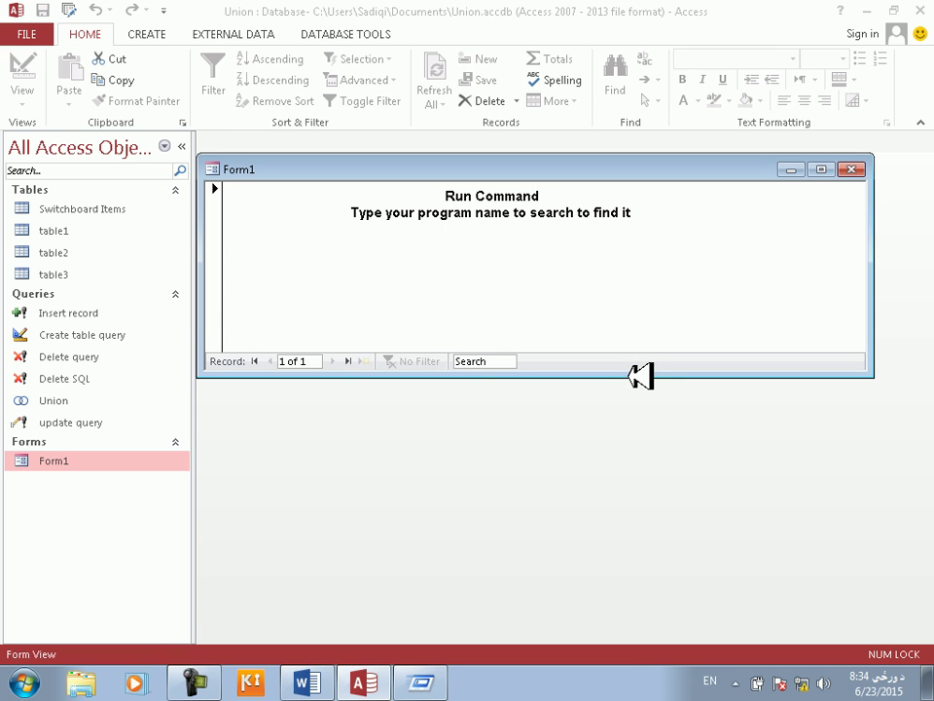
{"action": "left_click", "coordinate": [434, 682]}
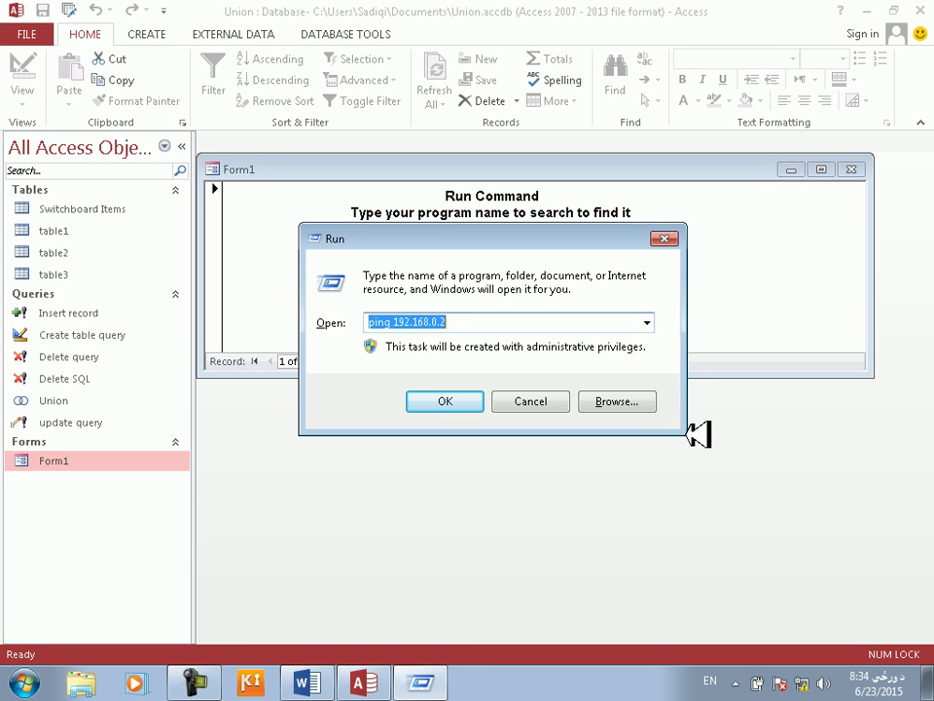
{"action": "left_click", "coordinate": [706, 244]}
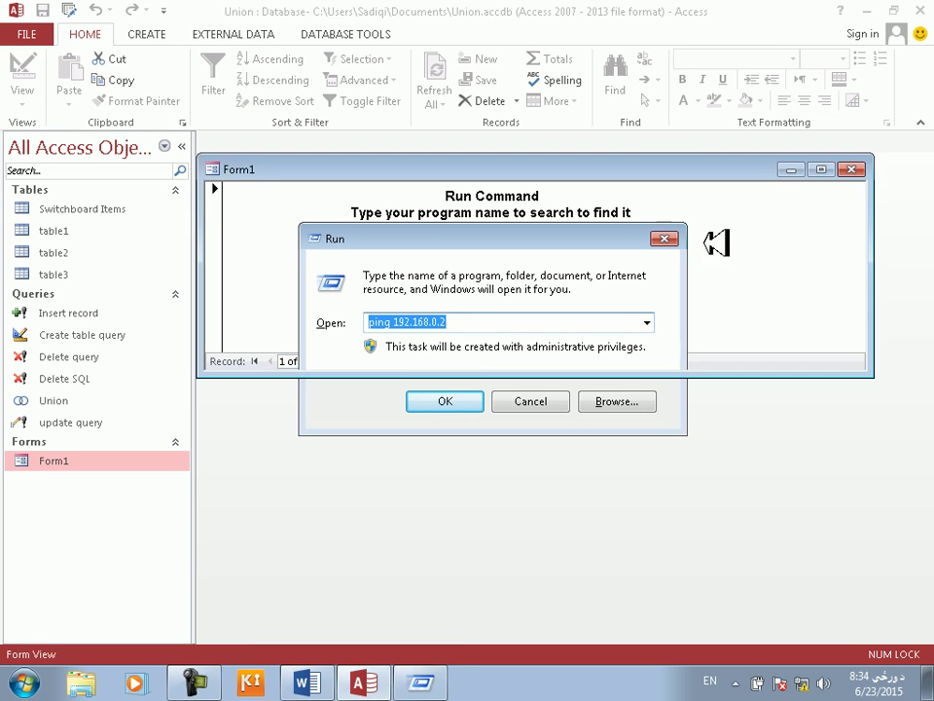
- Return Form1 to Design View and open the property sheet for the whole form
{"action": "right_click", "coordinate": [706, 244]}
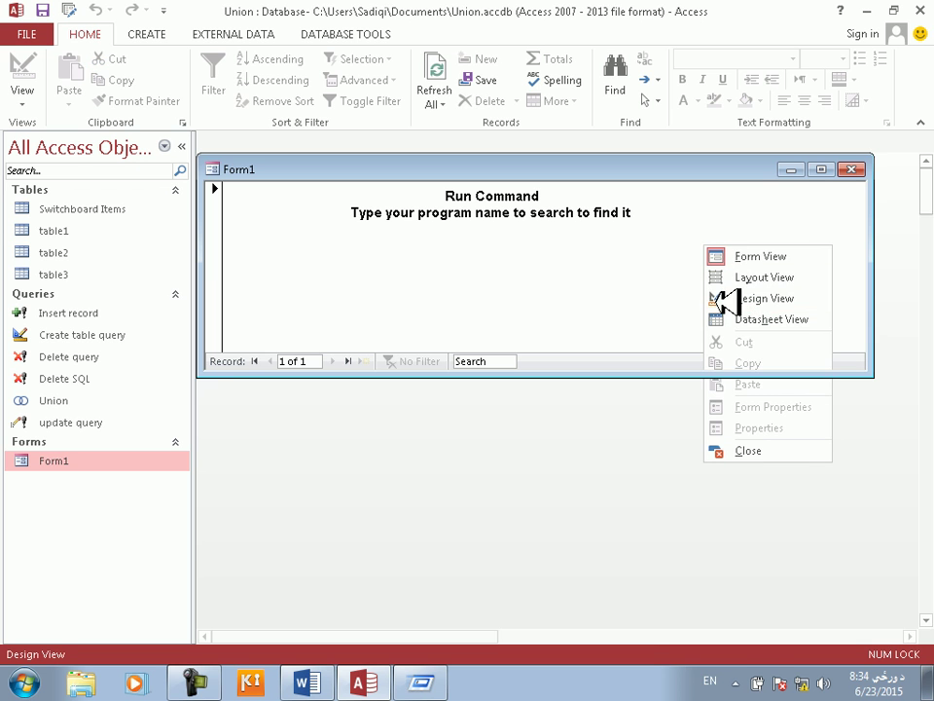
{"action": "left_click", "coordinate": [731, 298]}
{"action": "right_click", "coordinate": [886, 289]}
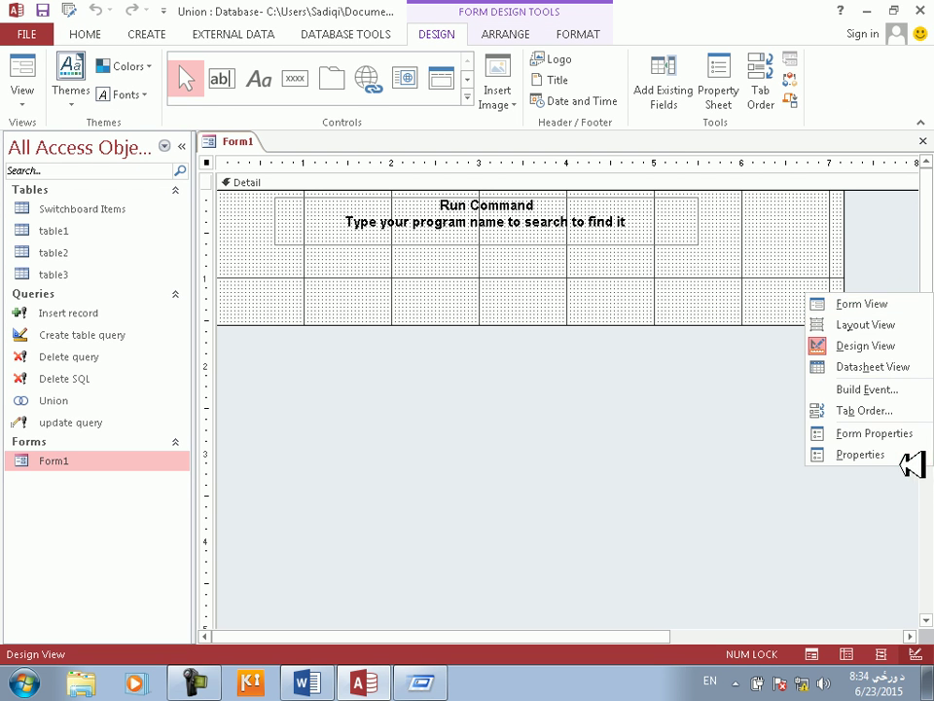
{"action": "left_click", "coordinate": [911, 455]}
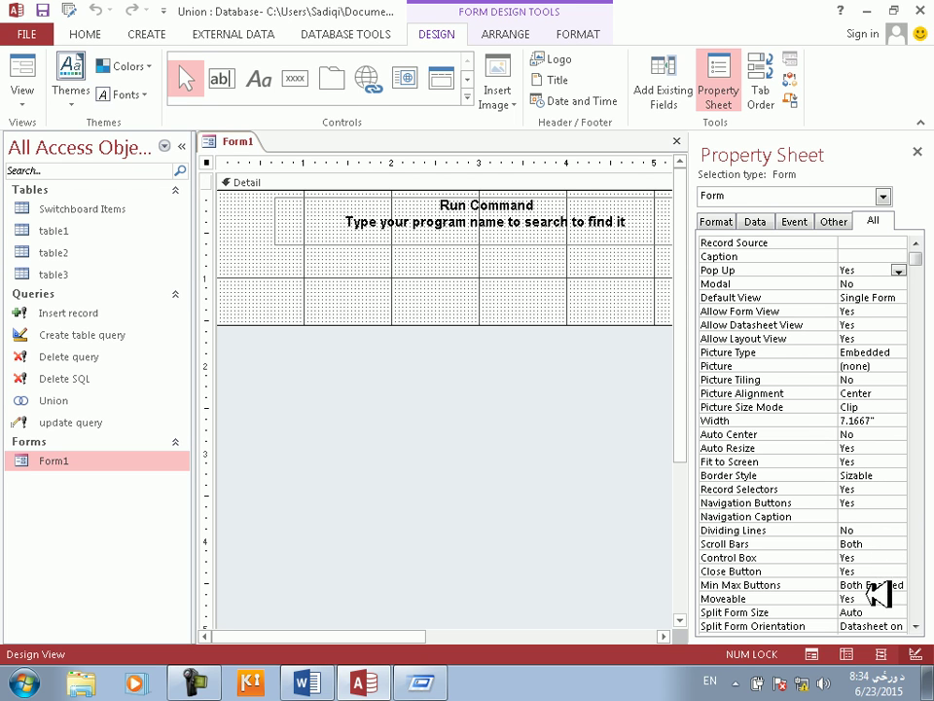
{"action": "scroll", "coordinate": [881, 611], "scroll_direction": "down", "scroll_amount": 3}
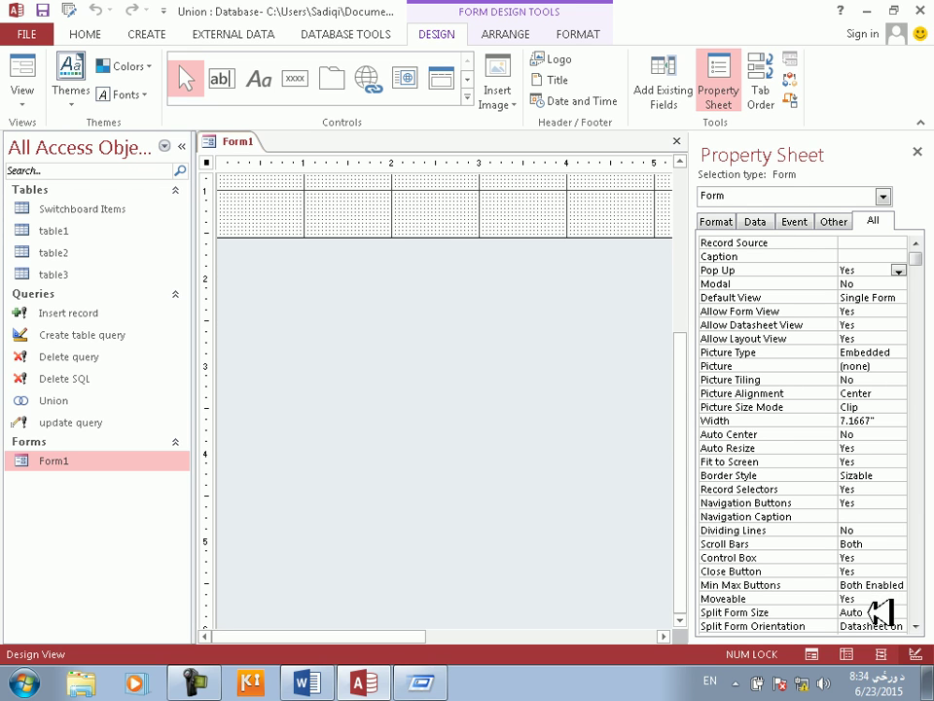
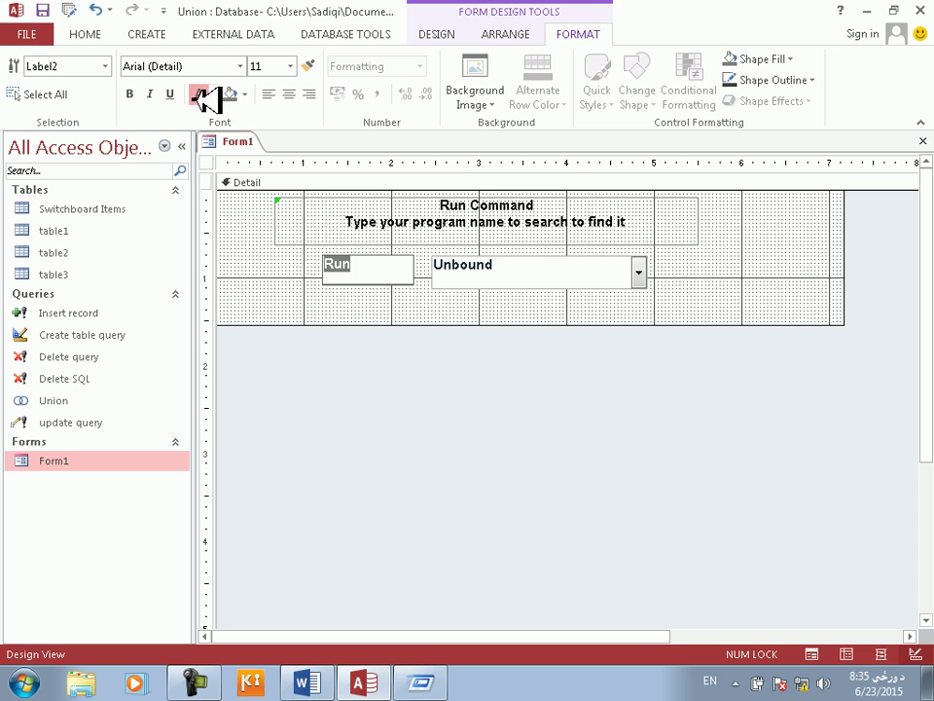
- Add a command button about 1.2 by 0.3 inches below the Run label, without its wizard, and caption it OK
{"action": "left_click", "coordinate": [519, 313]}
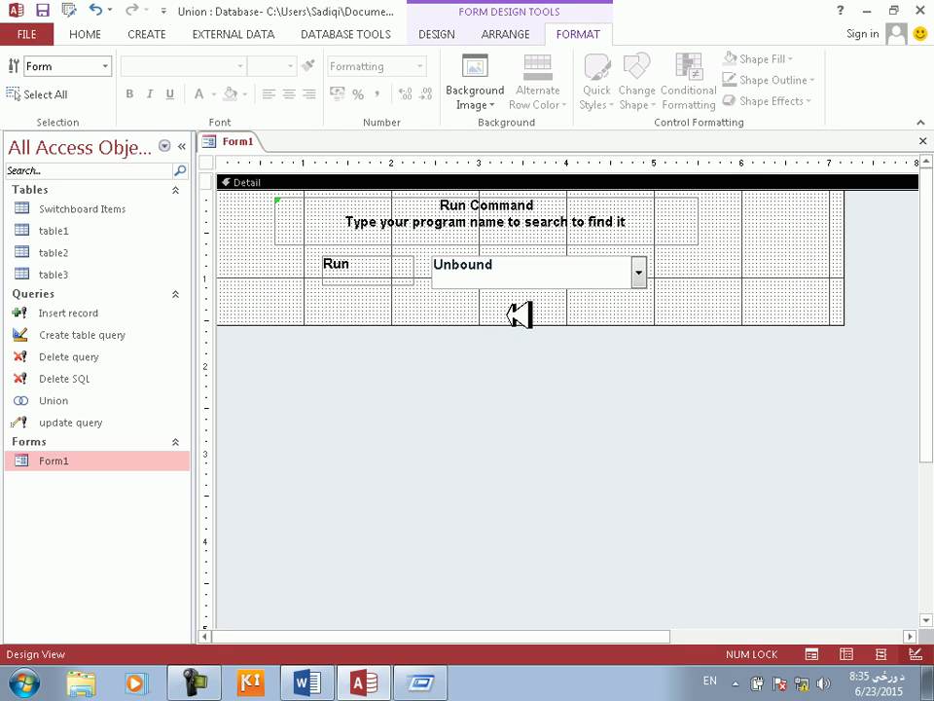
{"action": "left_click", "coordinate": [455, 33]}
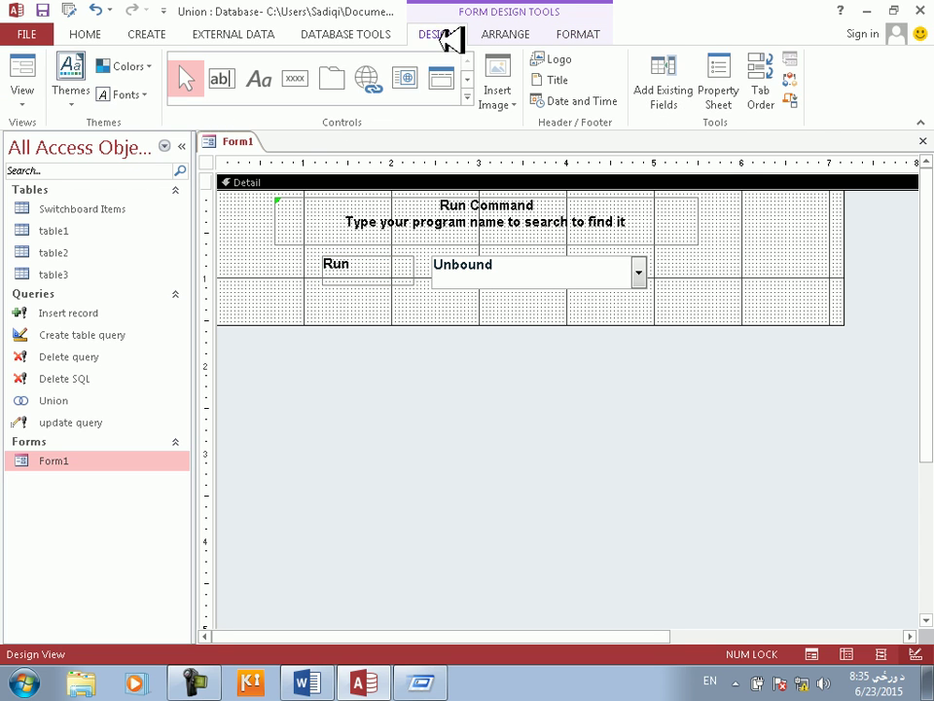
{"action": "left_click", "coordinate": [297, 78]}
{"action": "left_click_drag", "start_coordinate": [380, 305], "coordinate": [486, 327]}
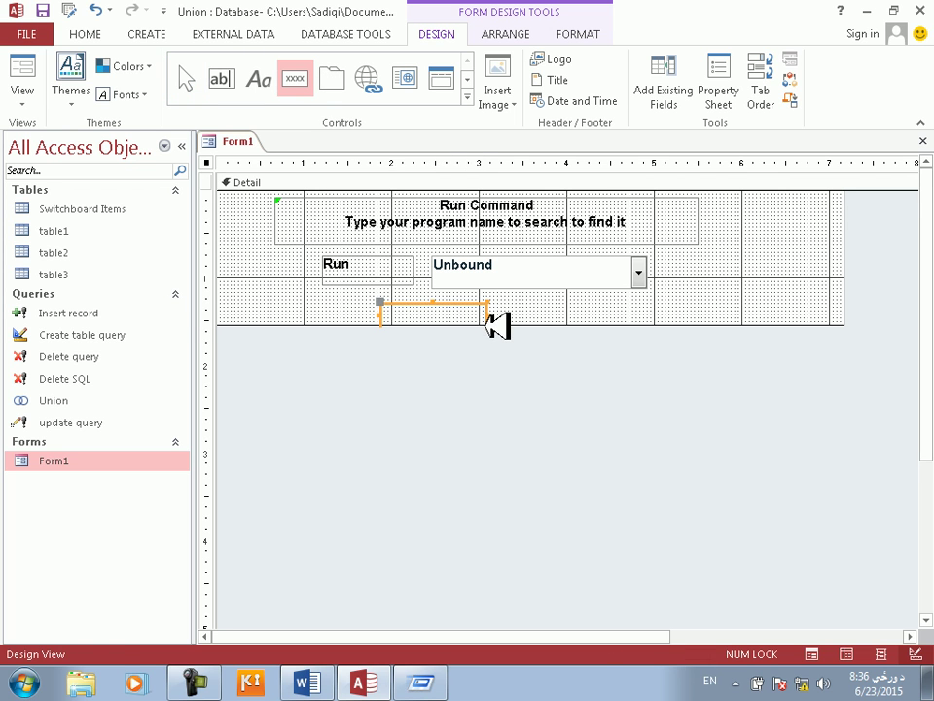
{"action": "left_click", "coordinate": [416, 385]}
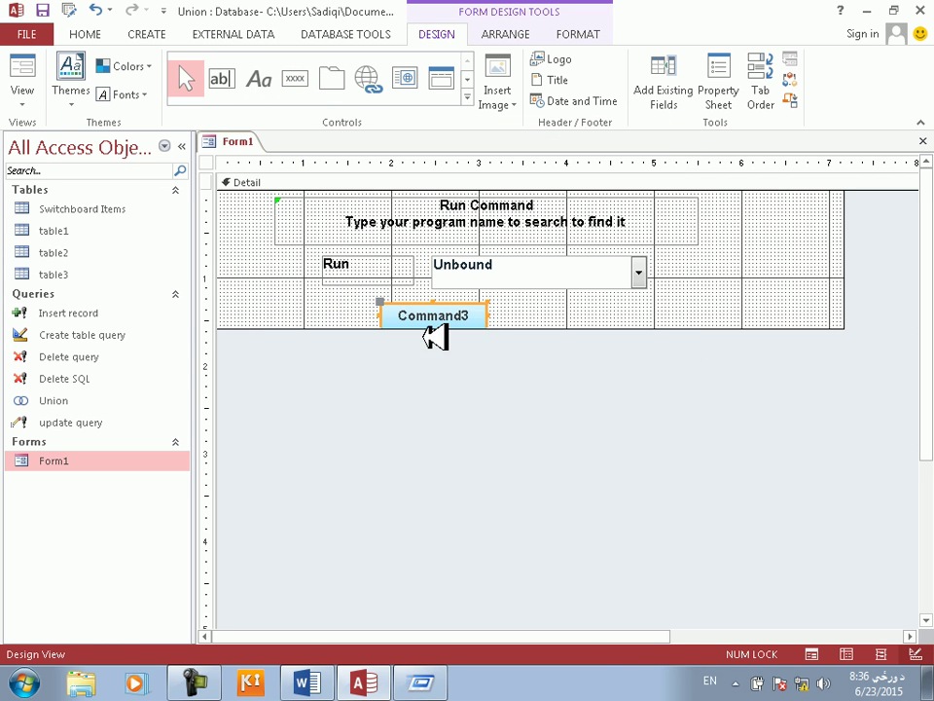
{"action": "left_click", "coordinate": [483, 316]}
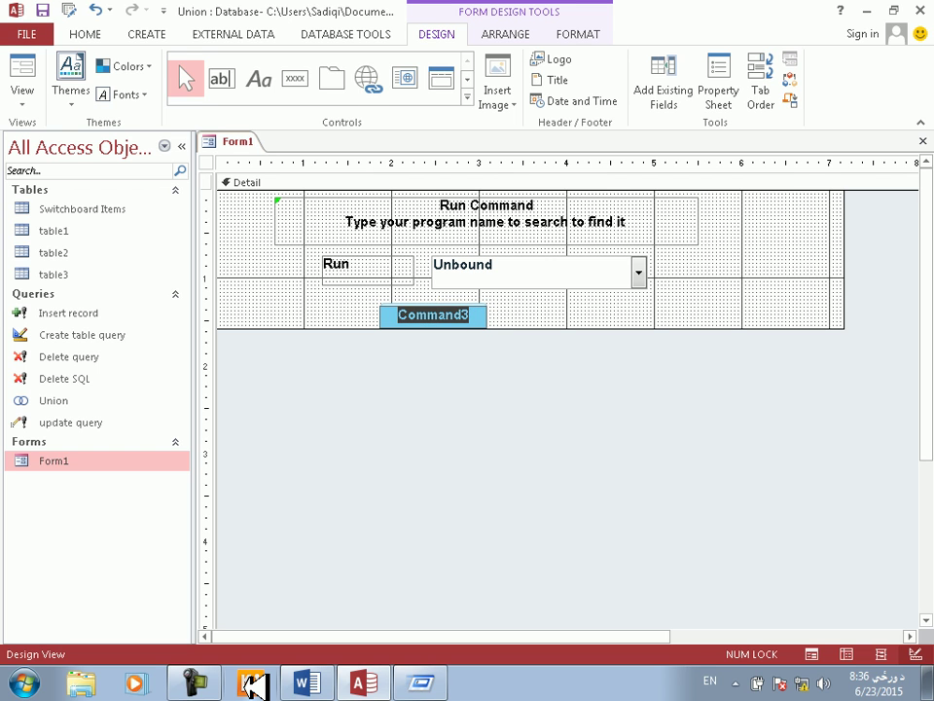
{"action": "type", "text": "OK"}
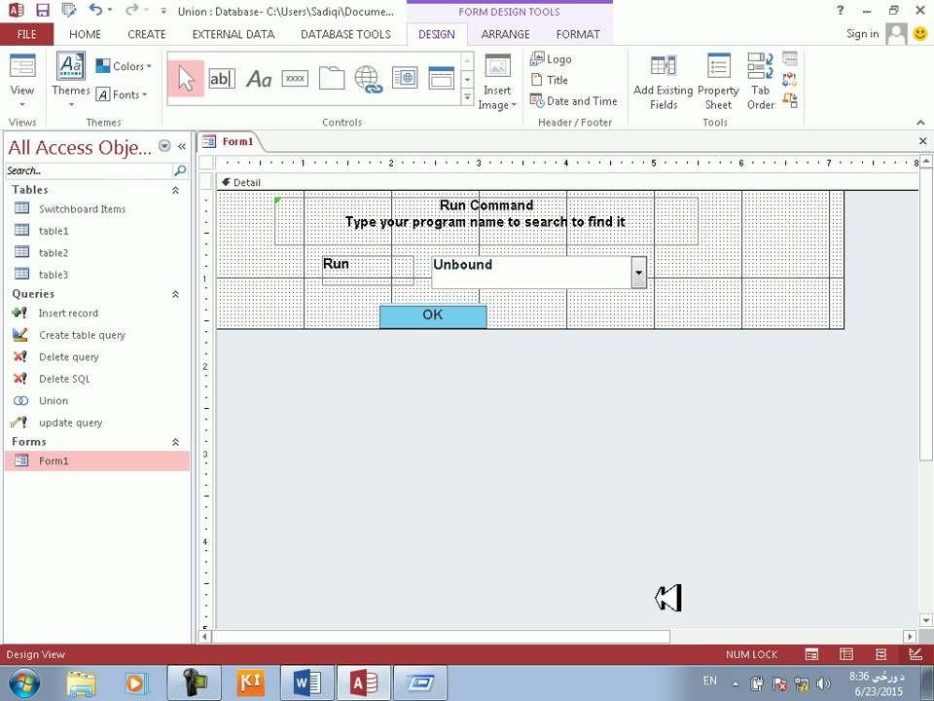
- Add a second command button about 1.15 by 0.35 inches without its wizard, and place it beside the OK button, about 3.8 inches from the form's left edge
{"action": "left_click", "coordinate": [295, 78]}
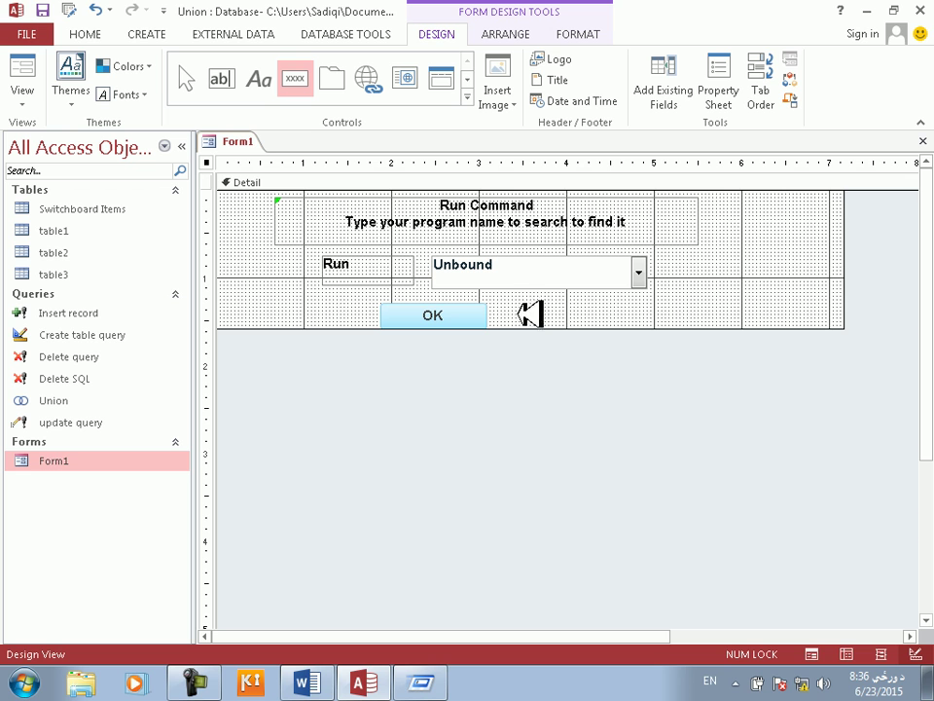
{"action": "left_click_drag", "start_coordinate": [577, 320], "coordinate": [678, 349]}
{"action": "left_click", "coordinate": [379, 389]}
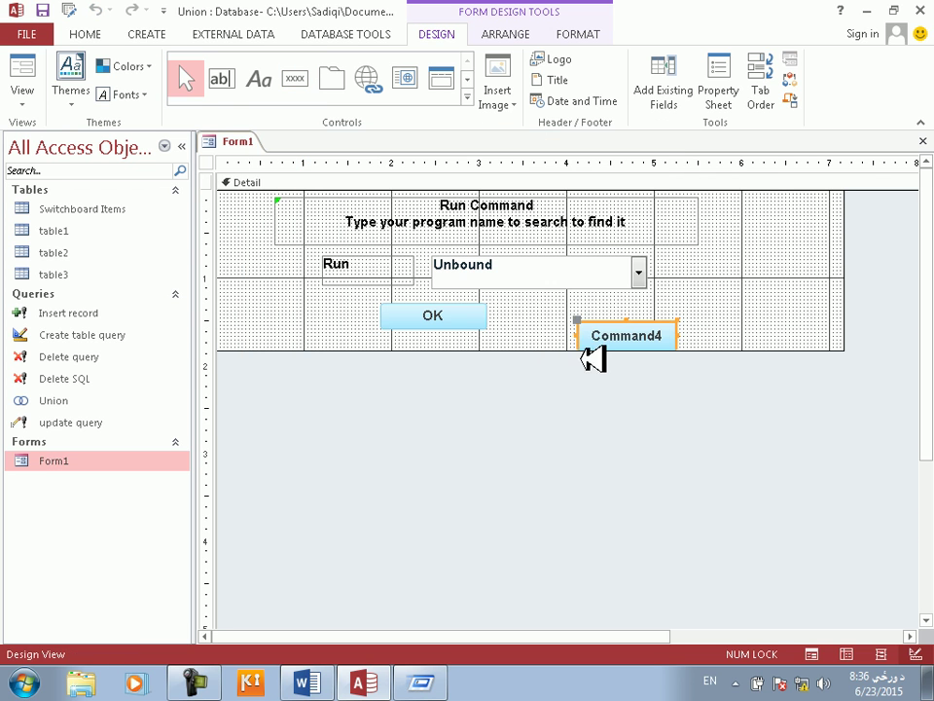
{"action": "left_click_drag", "start_coordinate": [598, 319], "coordinate": [578, 303]}
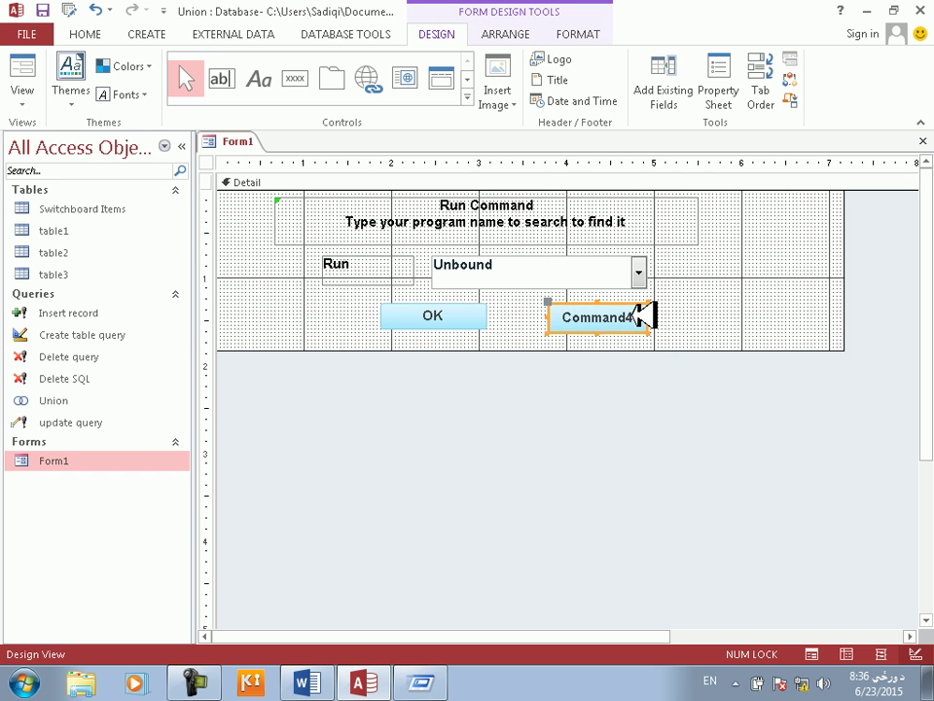
- Try to caption the second command button Cancel
{"action": "left_click", "coordinate": [546, 313]}
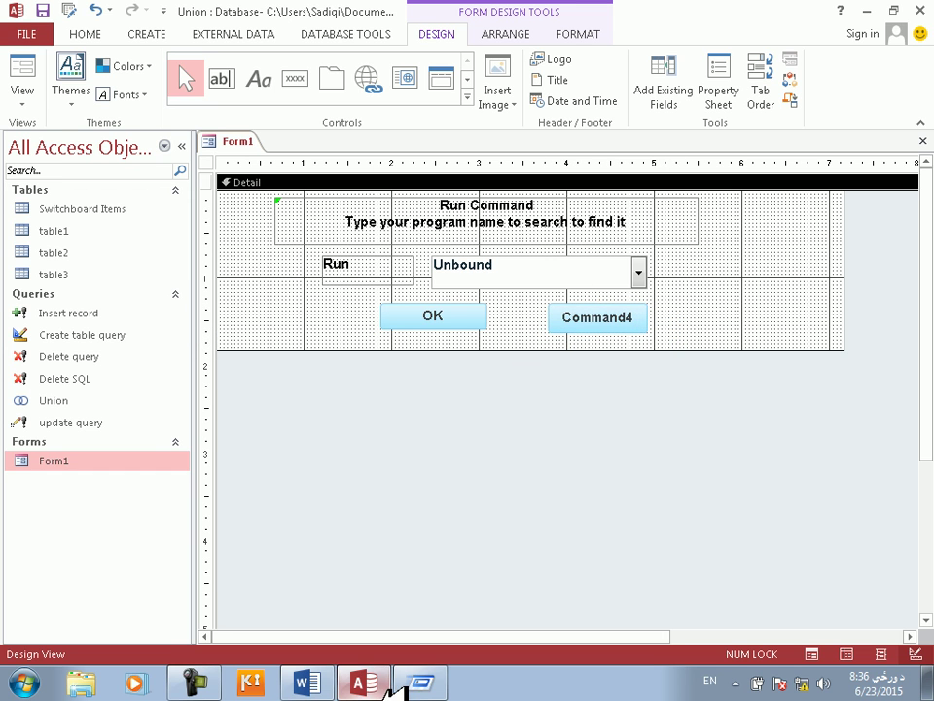
{"action": "left_click", "coordinate": [646, 312]}
{"action": "left_click_drag", "start_coordinate": [635, 316], "coordinate": [536, 313]}
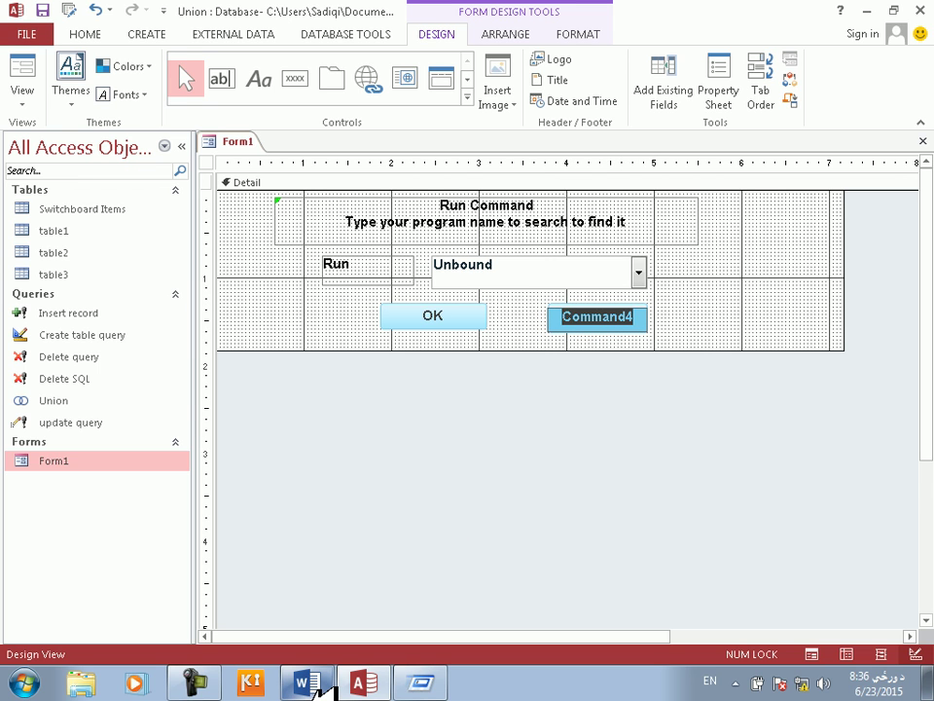
{"action": "type", "text": "Cancel"}
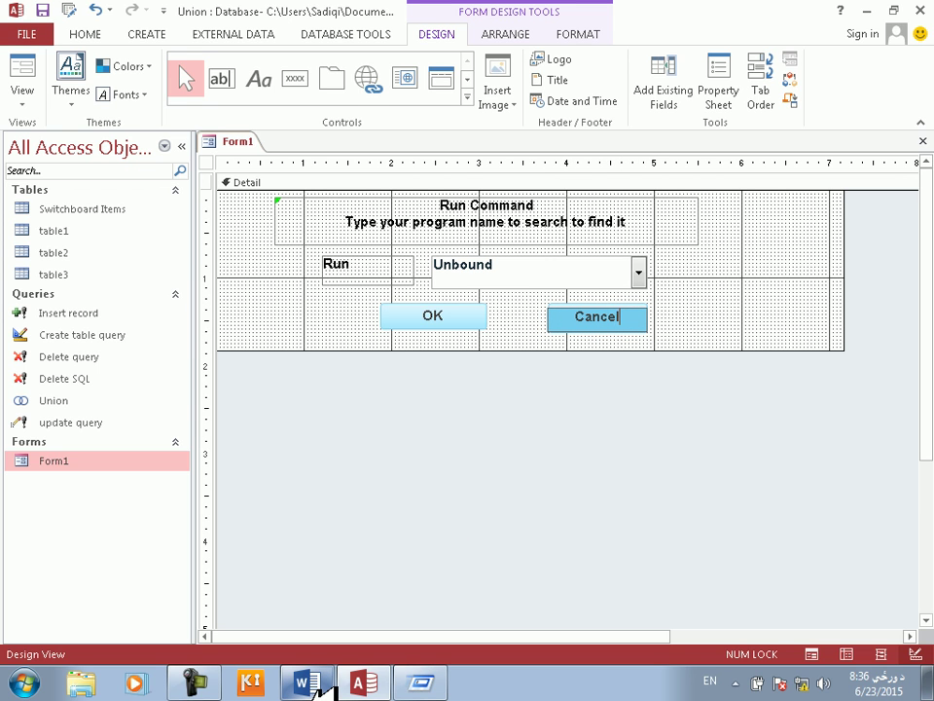
- Preview Form1 in Form View, compare it with the Windows Run dialog, and test both command buttons
{"action": "left_click", "coordinate": [24, 55]}
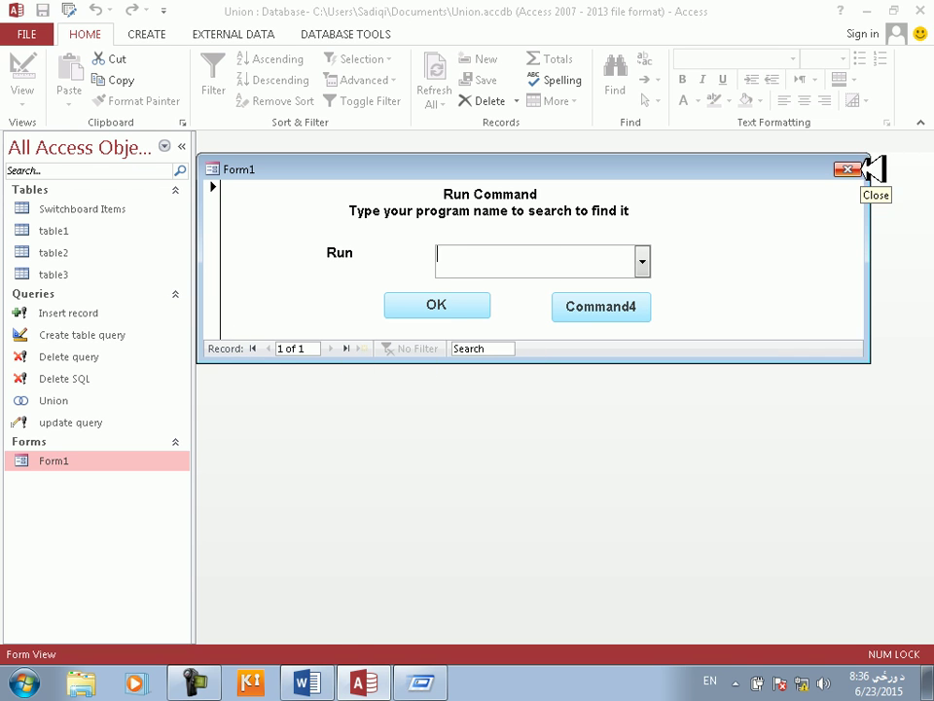
{"action": "left_click", "coordinate": [419, 682]}
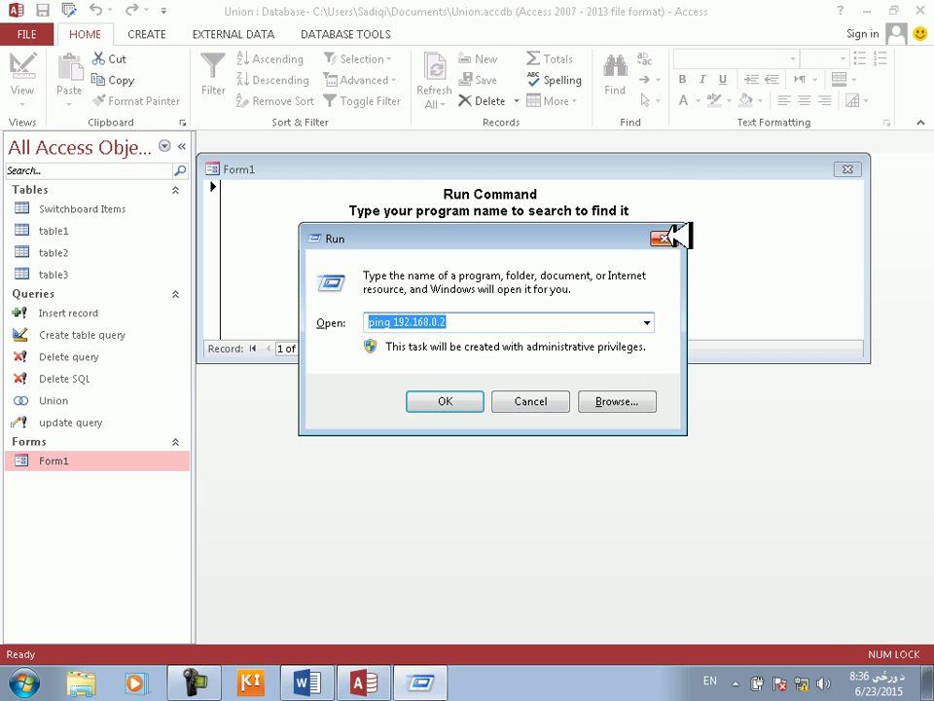
{"action": "left_click", "coordinate": [720, 180]}
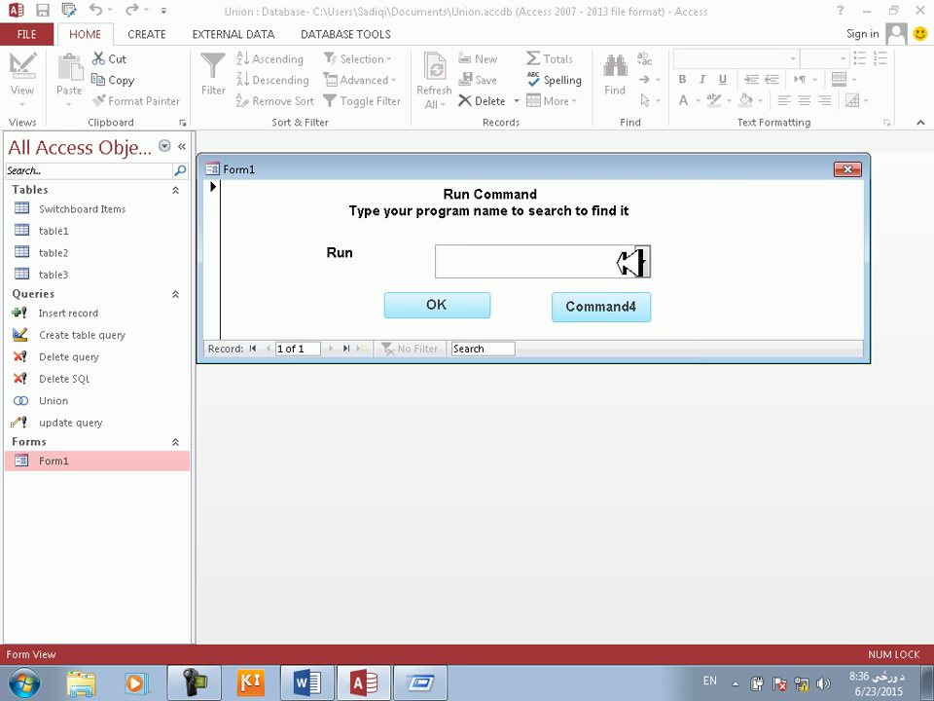
{"action": "left_click", "coordinate": [465, 308]}
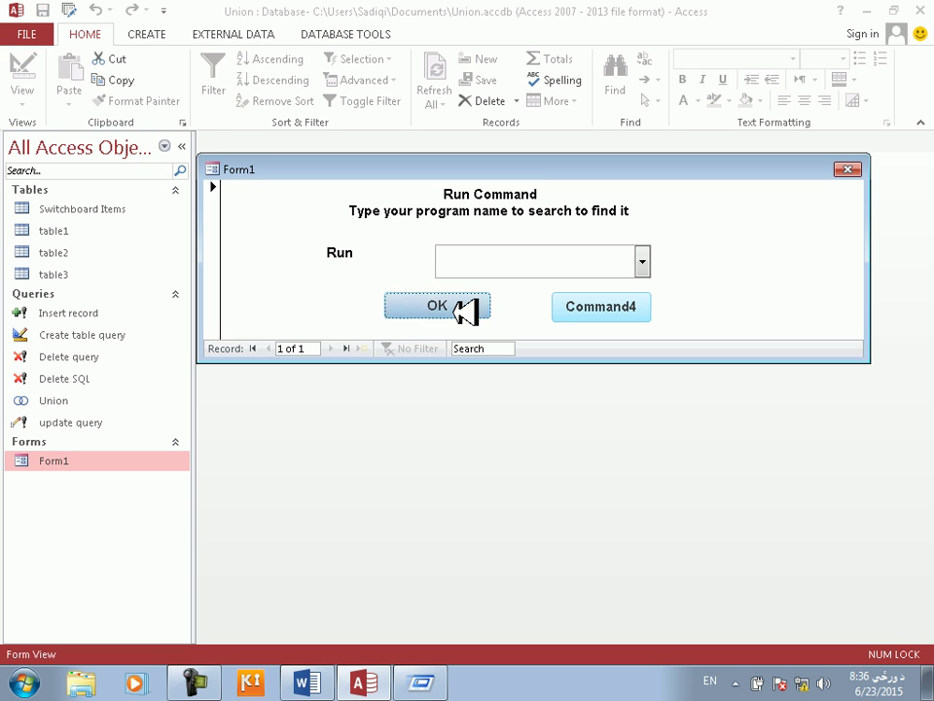
{"action": "left_click", "coordinate": [606, 317]}
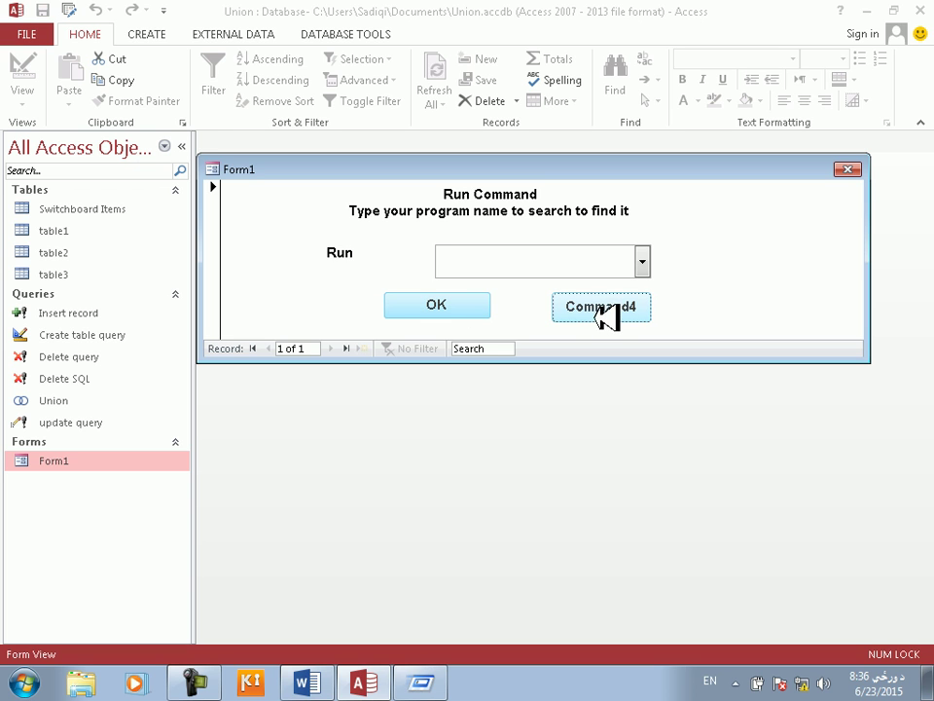
- Return Form1 to Design View and set the second command button's caption to Cancel
{"action": "right_click", "coordinate": [766, 301]}
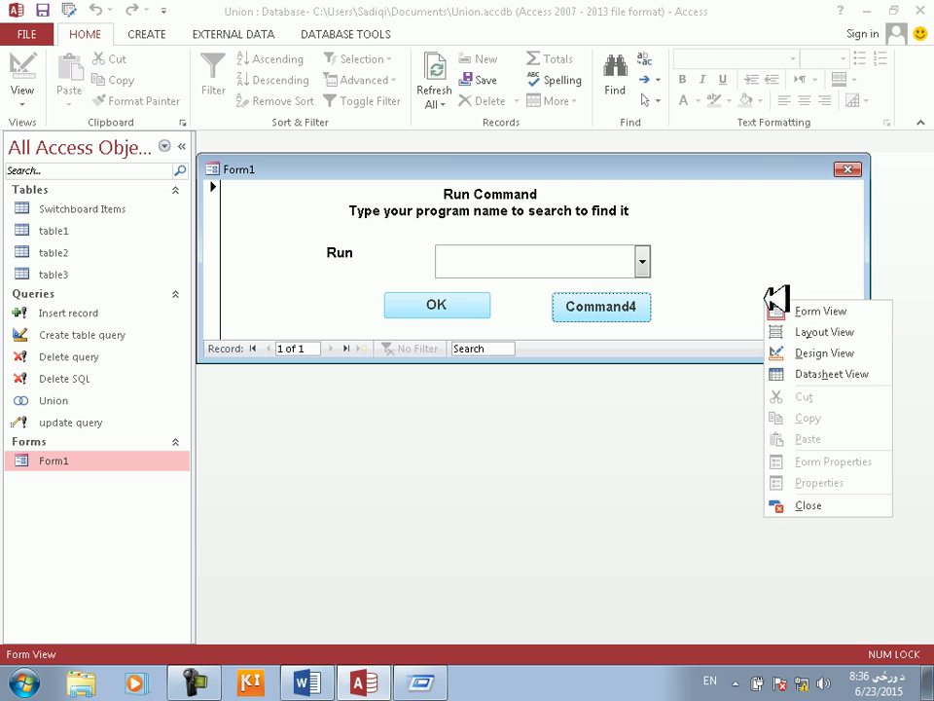
{"action": "left_click", "coordinate": [807, 355]}
{"action": "left_click", "coordinate": [642, 321]}
- Preview Form1 again, try its OK button and combo box, and compare the layout with the Windows Run dialog
{"action": "left_click", "coordinate": [27, 81]}
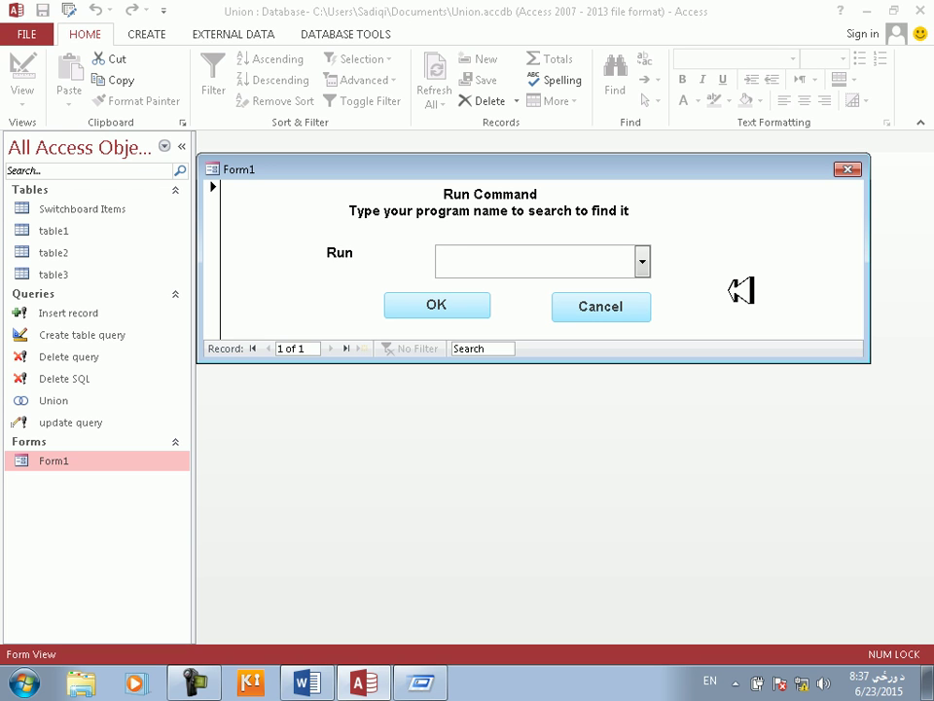
{"action": "left_click", "coordinate": [447, 302]}
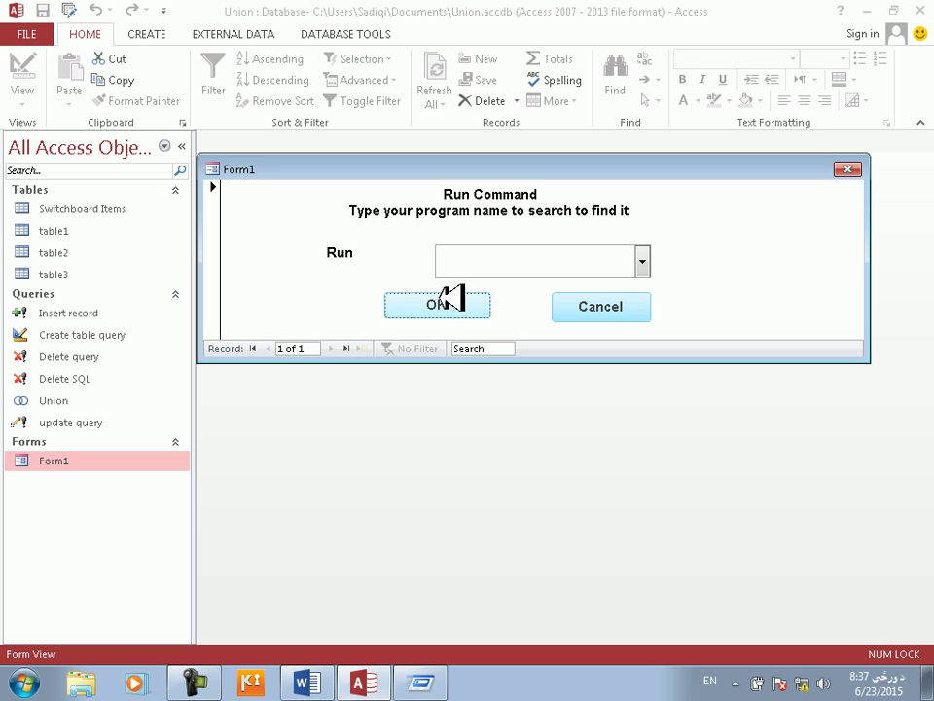
{"action": "left_click", "coordinate": [472, 268]}
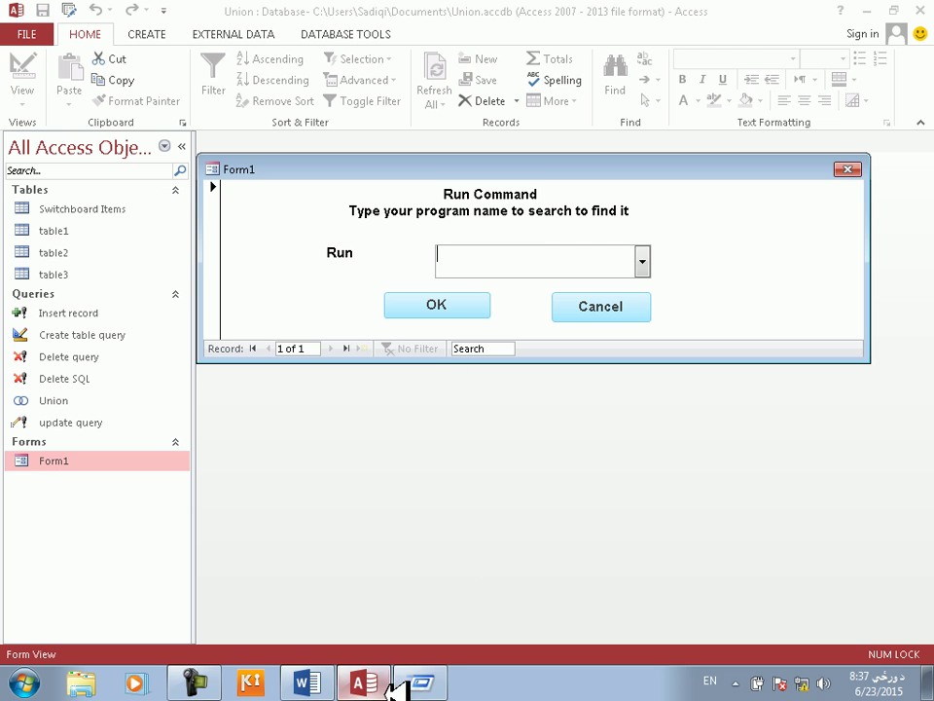
{"action": "left_click", "coordinate": [433, 686]}
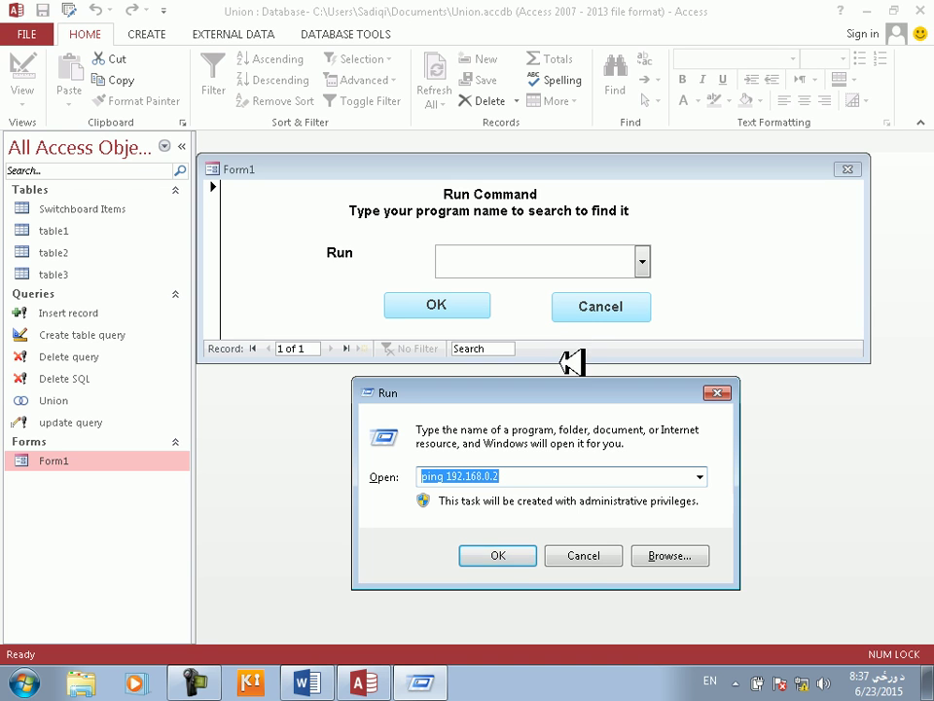
{"action": "left_click", "coordinate": [401, 243]}
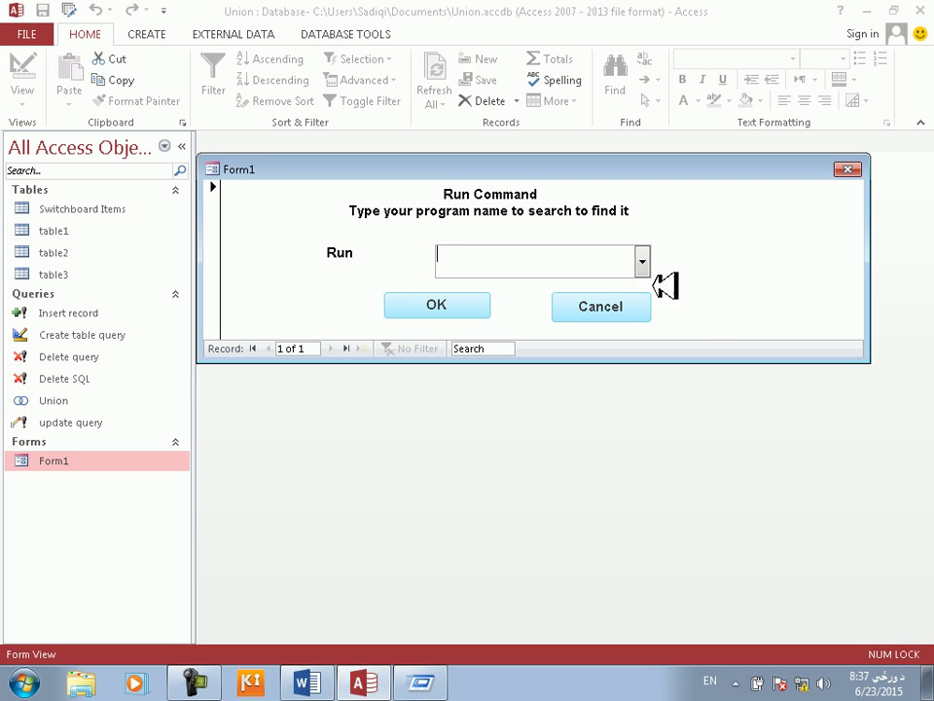
- Nudge the OK button slightly left in Design View, and close Form1 with its design changes saved
{"action": "right_click", "coordinate": [709, 249]}
{"action": "left_click", "coordinate": [754, 299]}
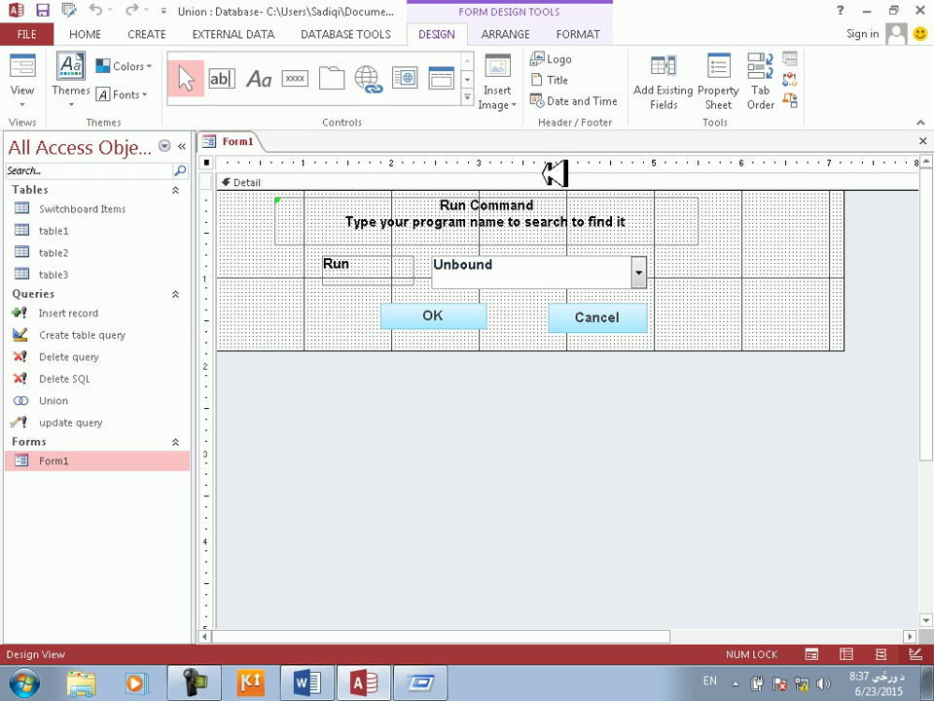
{"action": "mouse_move", "coordinate": [478, 310]}
{"action": "left_mouse_down"}
{"action": "mouse_move", "coordinate": [448, 312]}
{"action": "mouse_move", "coordinate": [471, 310]}
{"action": "left_mouse_up"}
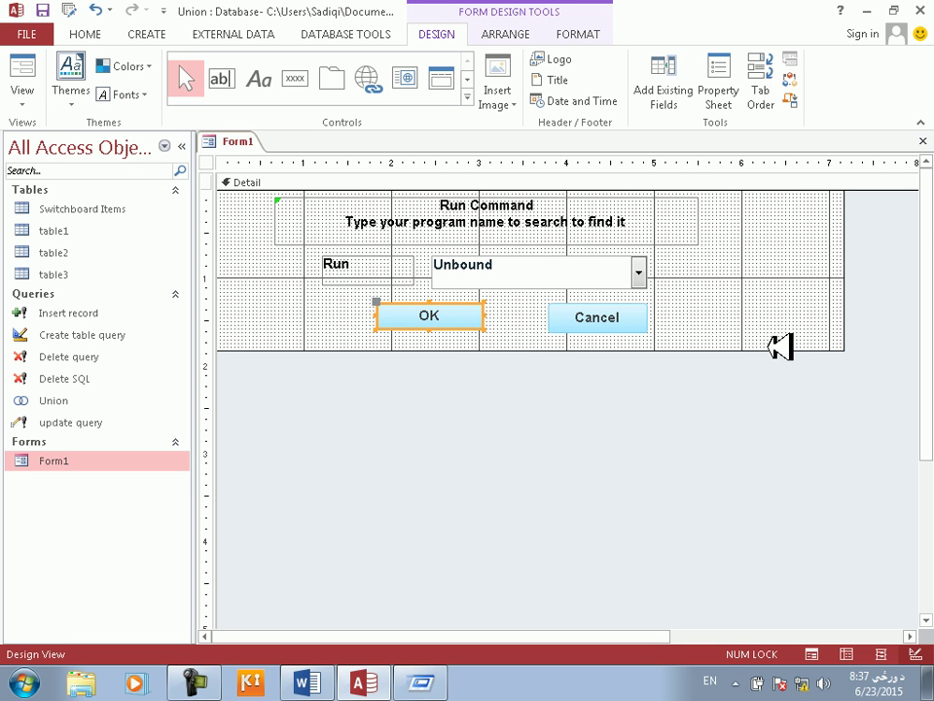
{"action": "left_click", "coordinate": [923, 141]}
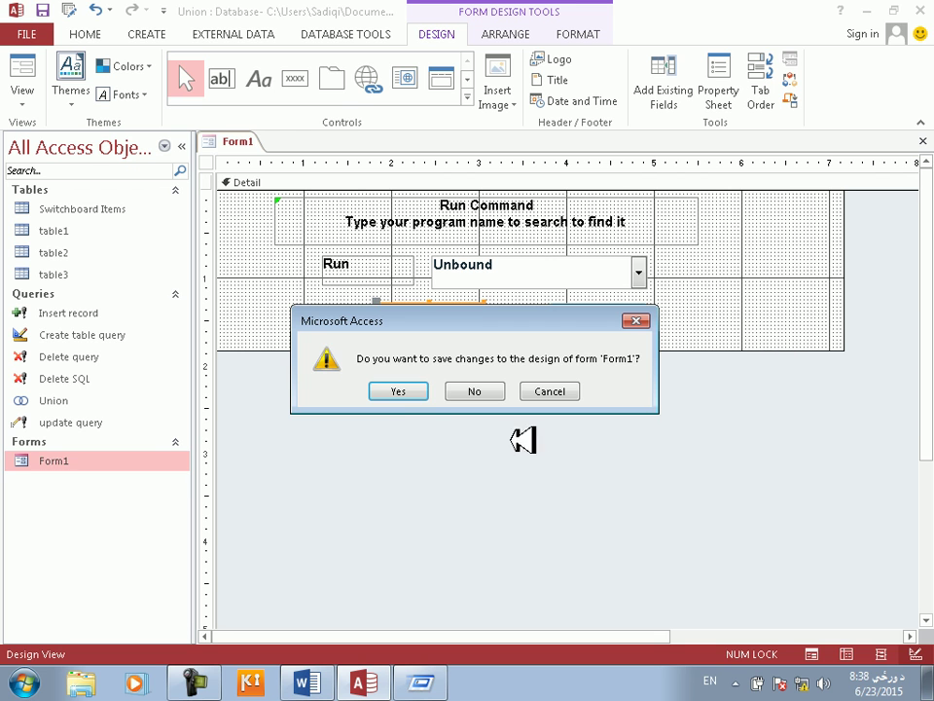
{"action": "left_click", "coordinate": [404, 391]}
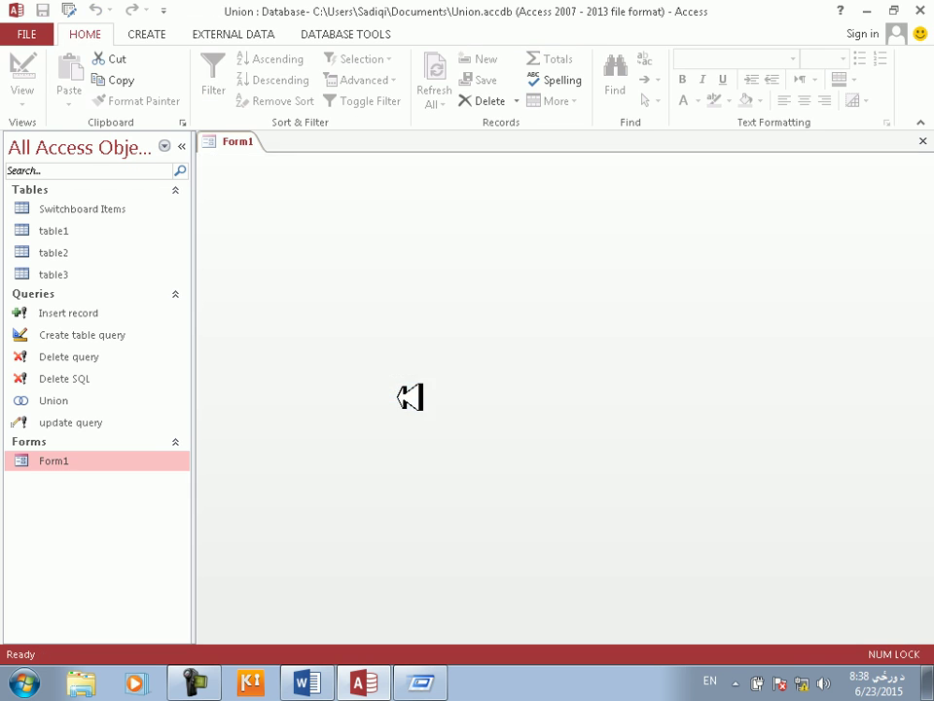
- Create a new blank form in Design View
{"action": "left_click", "coordinate": [148, 33]}
{"action": "left_click", "coordinate": [362, 83]}
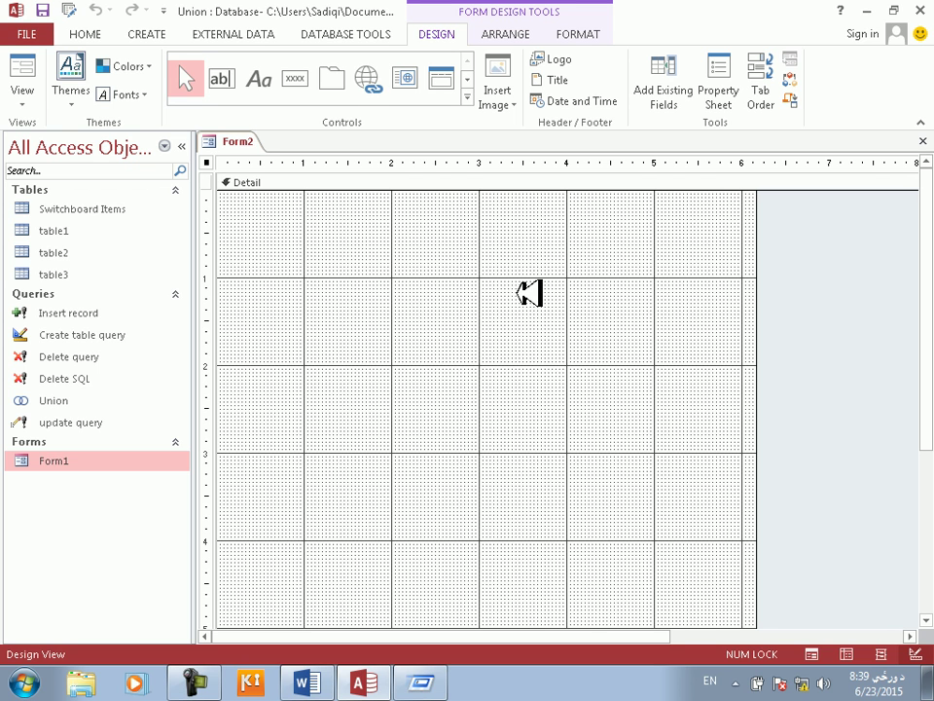
- Draw a command button about 0.8 by 0.4 inches on the new form, cancel its wizard, and delete the button
{"action": "left_click", "coordinate": [294, 78]}
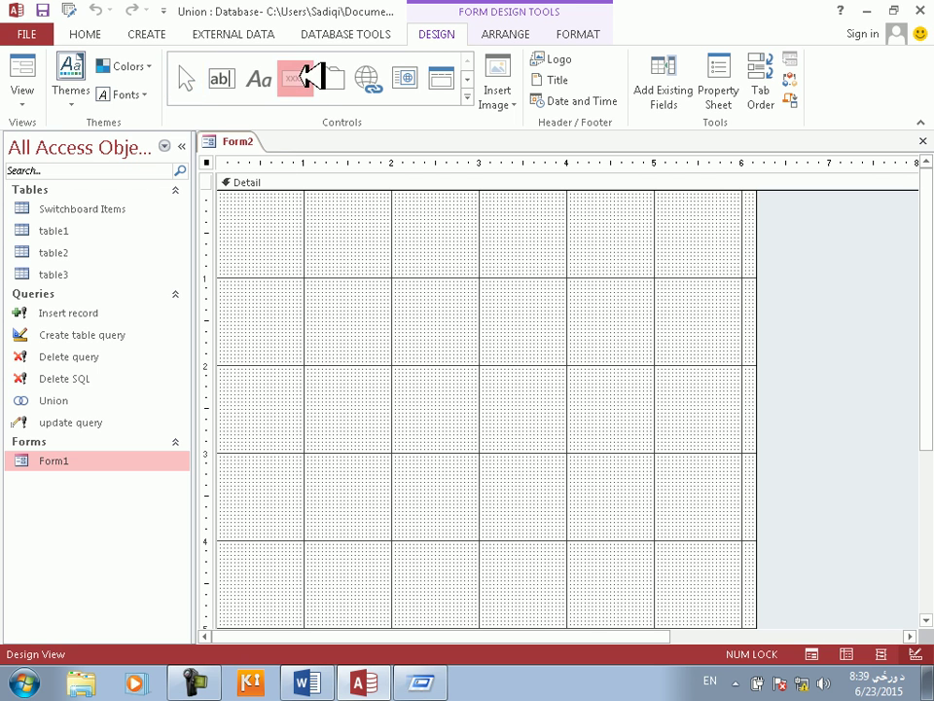
{"action": "left_click_drag", "start_coordinate": [301, 234], "coordinate": [372, 271]}
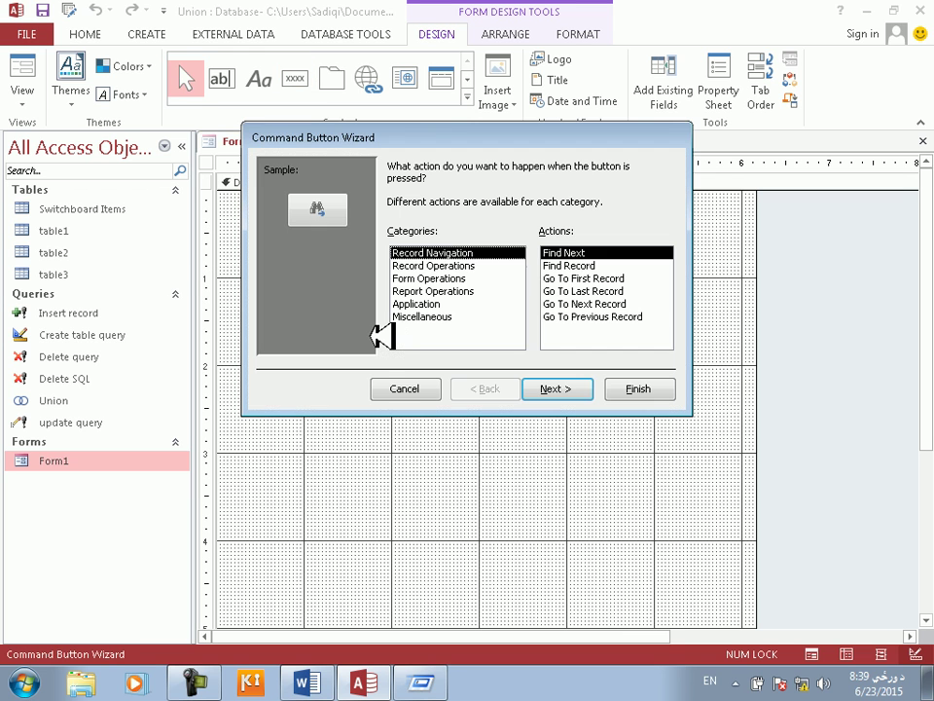
{"action": "left_click", "coordinate": [401, 385]}
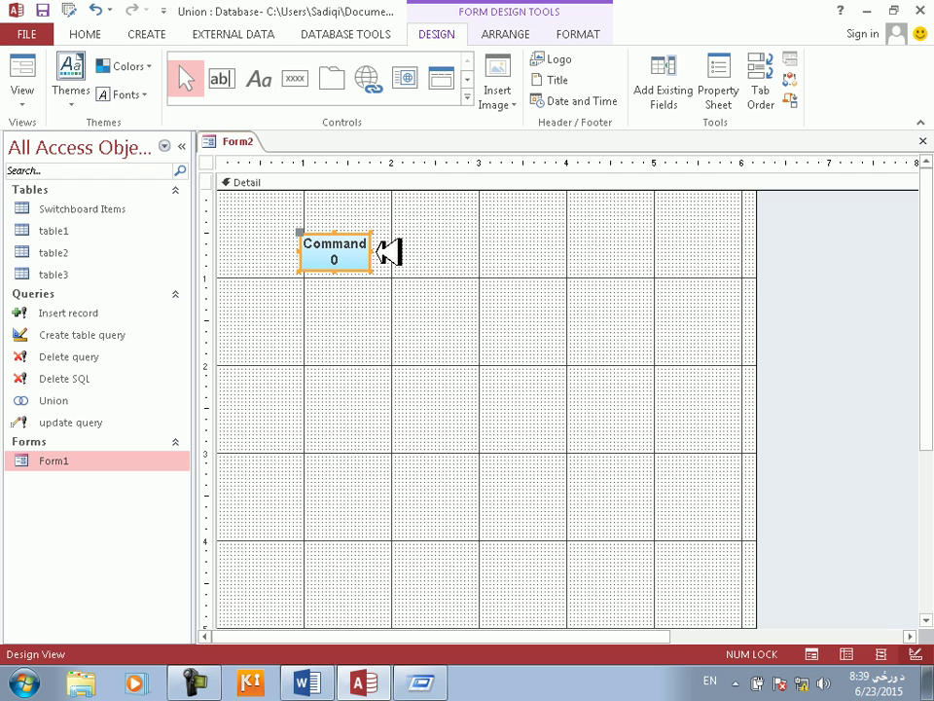
{"action": "key", "text": "Delete"}
- Turn off the control wizards, and test this by placing a small command button on the form and deleting it
{"action": "left_click", "coordinate": [468, 100]}
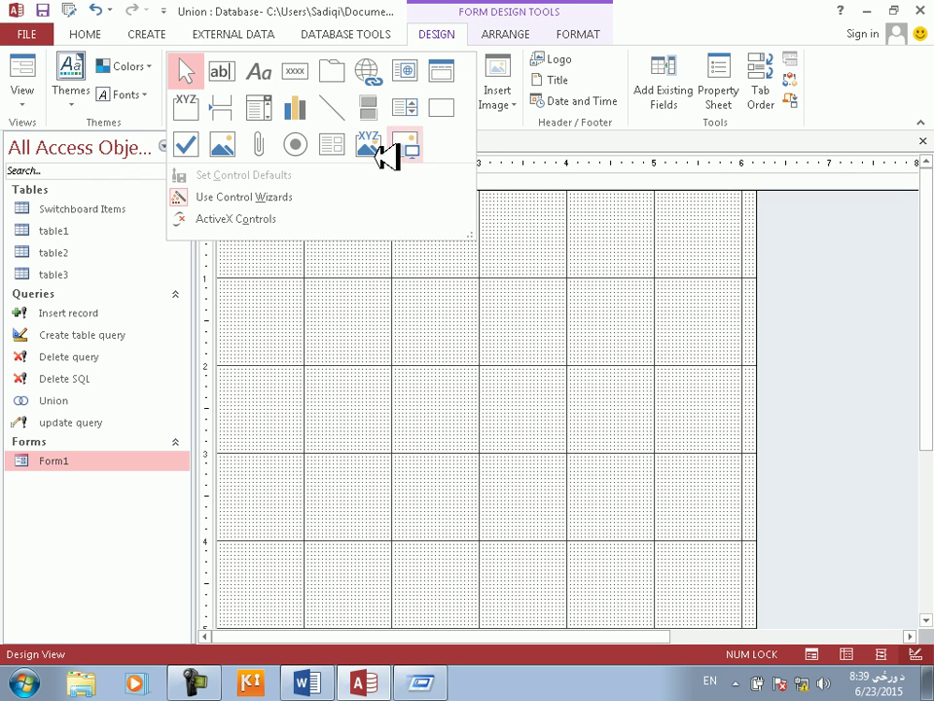
{"action": "left_click", "coordinate": [261, 197]}
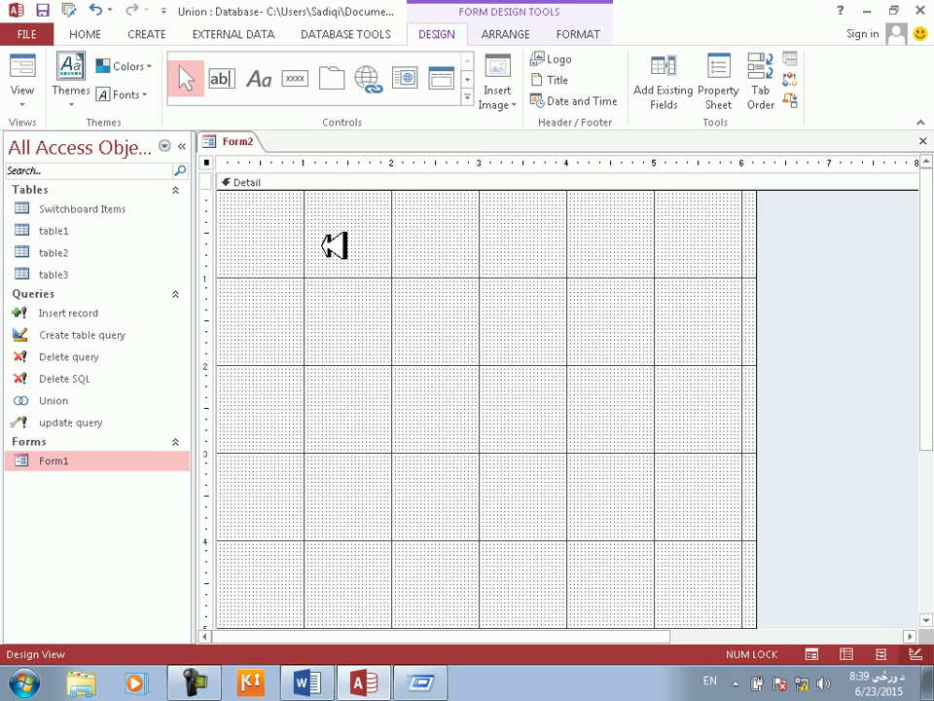
{"action": "left_click", "coordinate": [296, 77]}
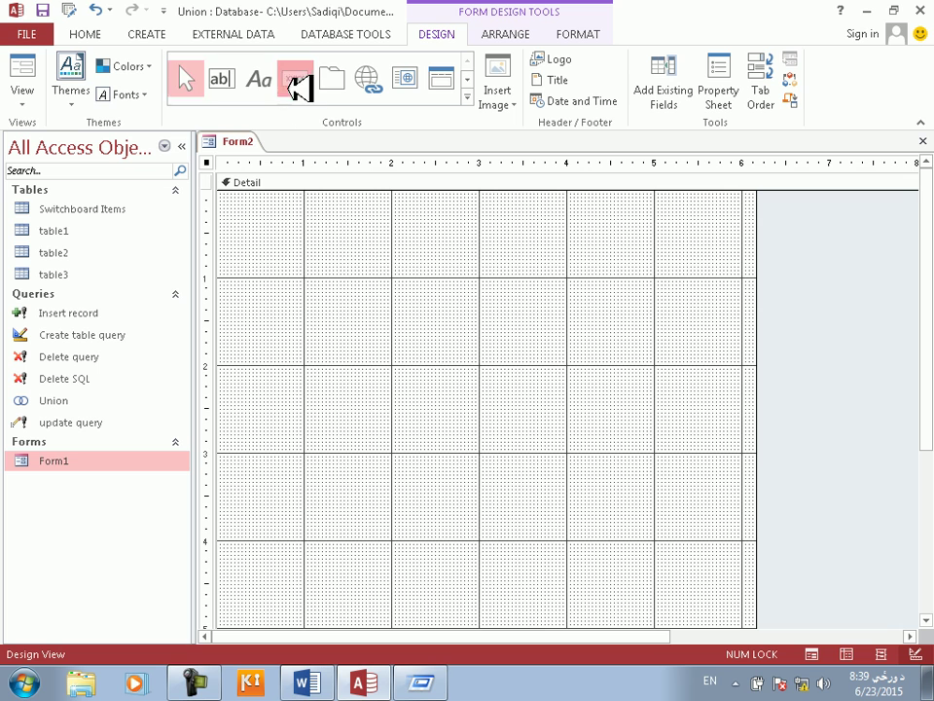
{"action": "left_click", "coordinate": [324, 218]}
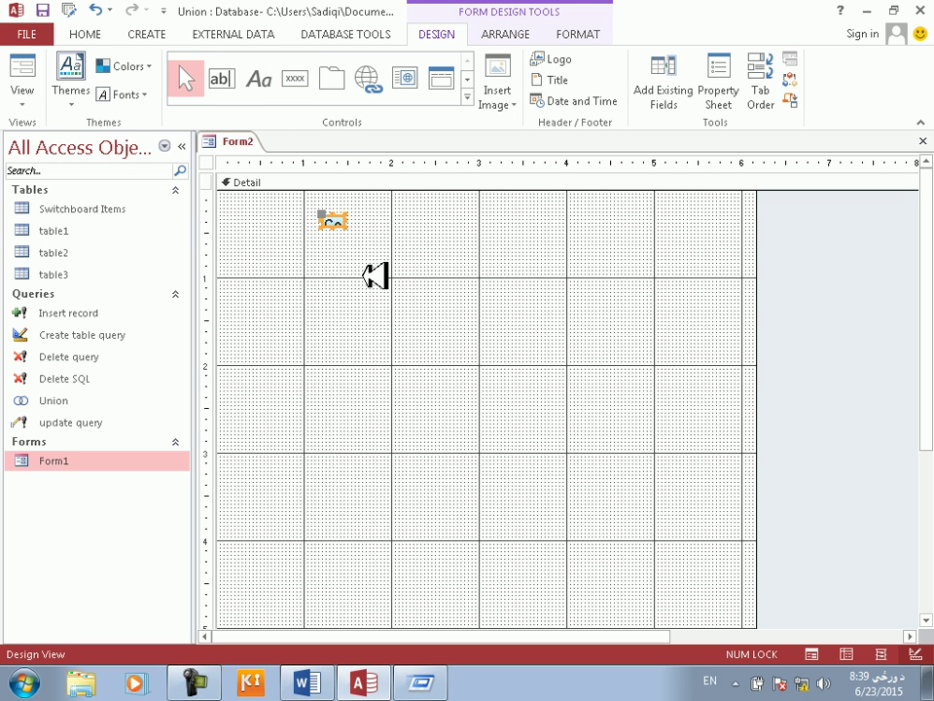
{"action": "key", "text": "Delete"}
{"action": "right_click", "coordinate": [807, 305]}
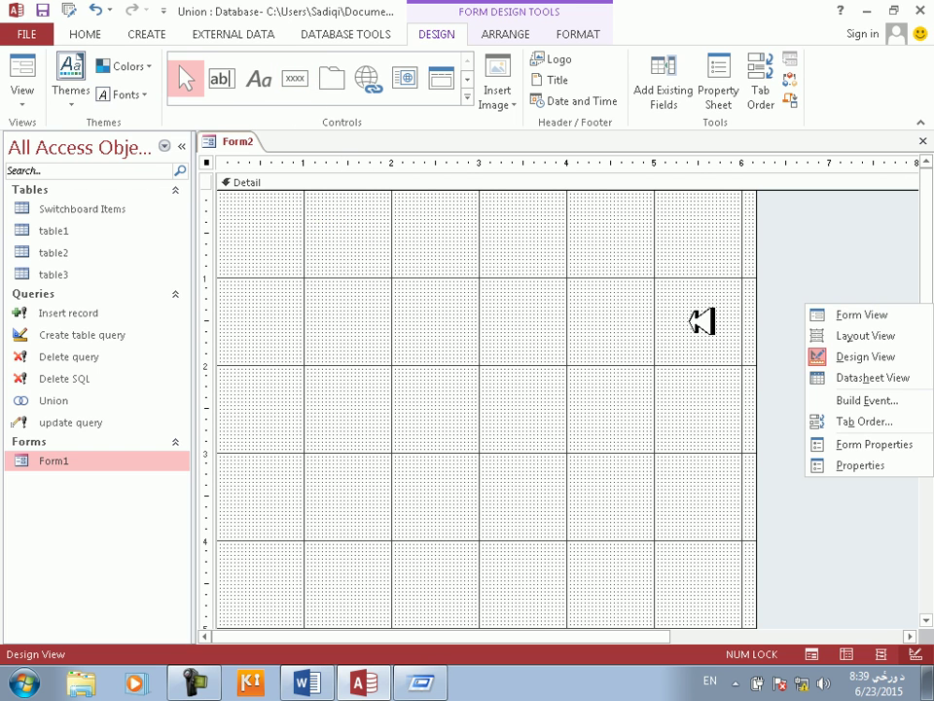
{"action": "left_click", "coordinate": [605, 298]}
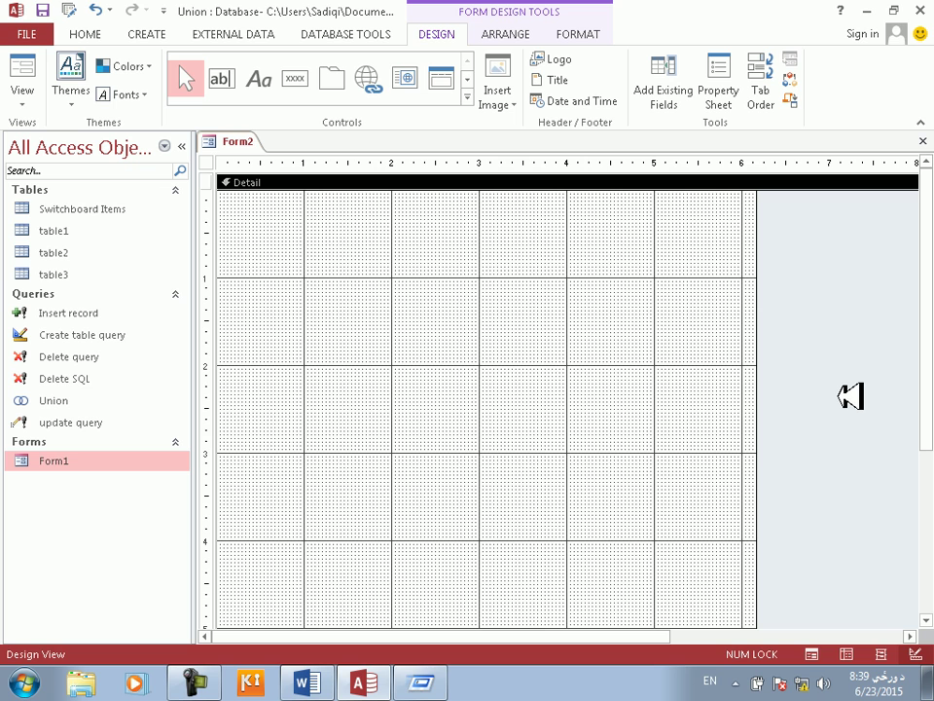
{"action": "left_click", "coordinate": [808, 321]}
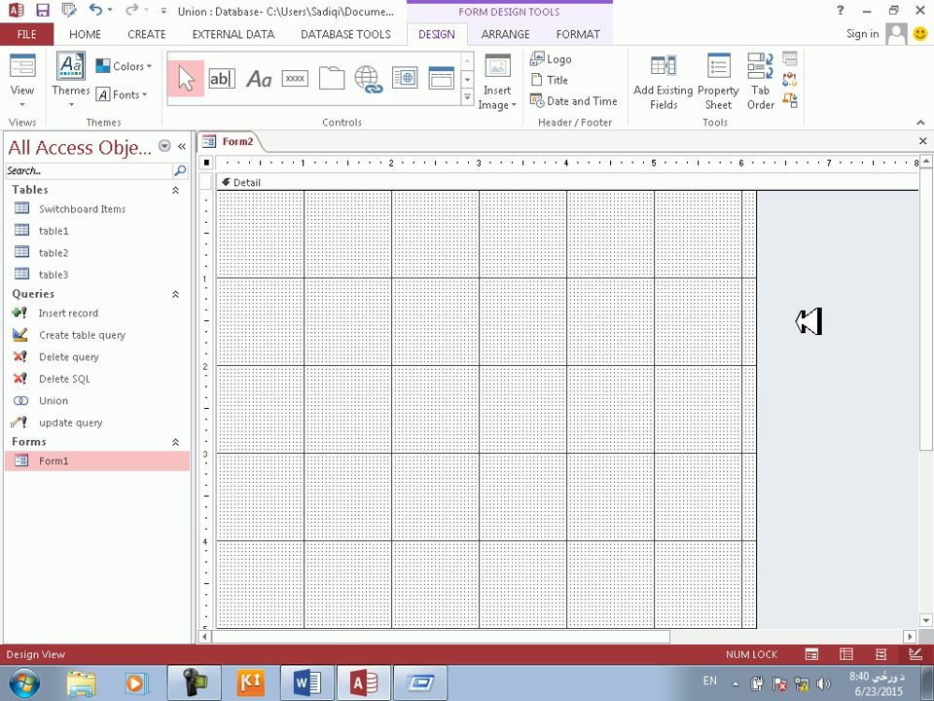
- Set the form's Grid X property to 2, apply it, and close the property sheet
{"action": "right_click", "coordinate": [851, 338]}
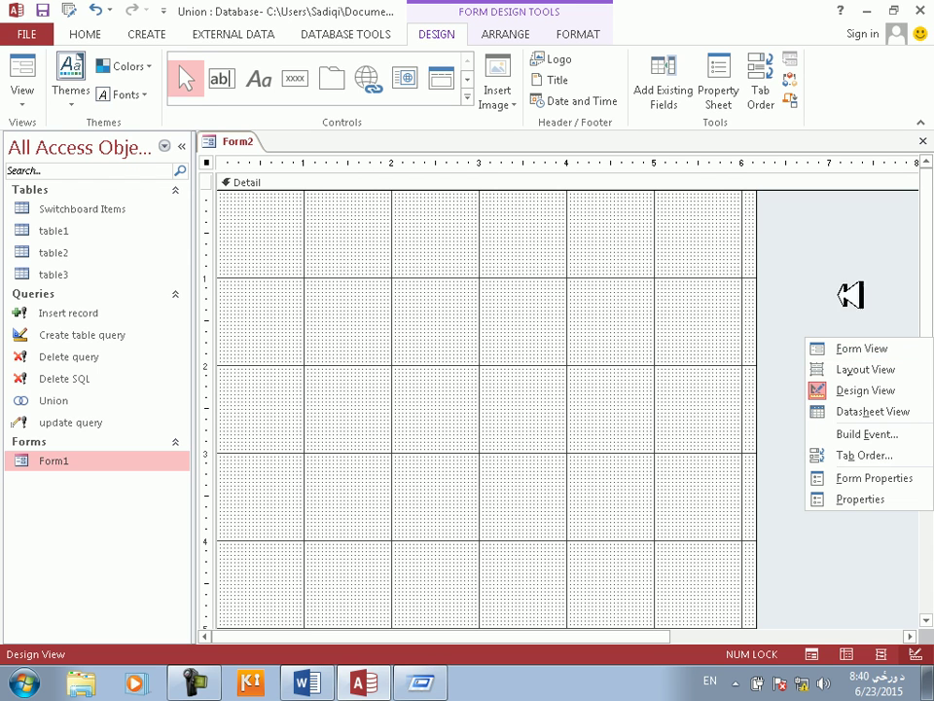
{"action": "left_click", "coordinate": [739, 87]}
{"action": "left_click", "coordinate": [732, 85]}
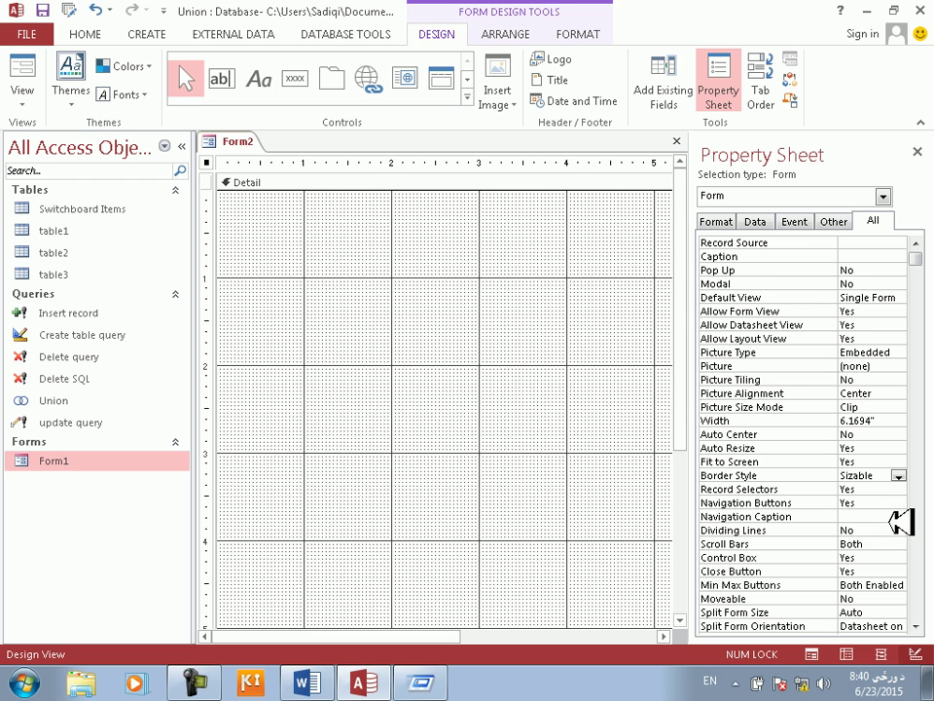
{"action": "left_click_drag", "start_coordinate": [920, 256], "coordinate": [918, 281]}
{"action": "left_click", "coordinate": [721, 221]}
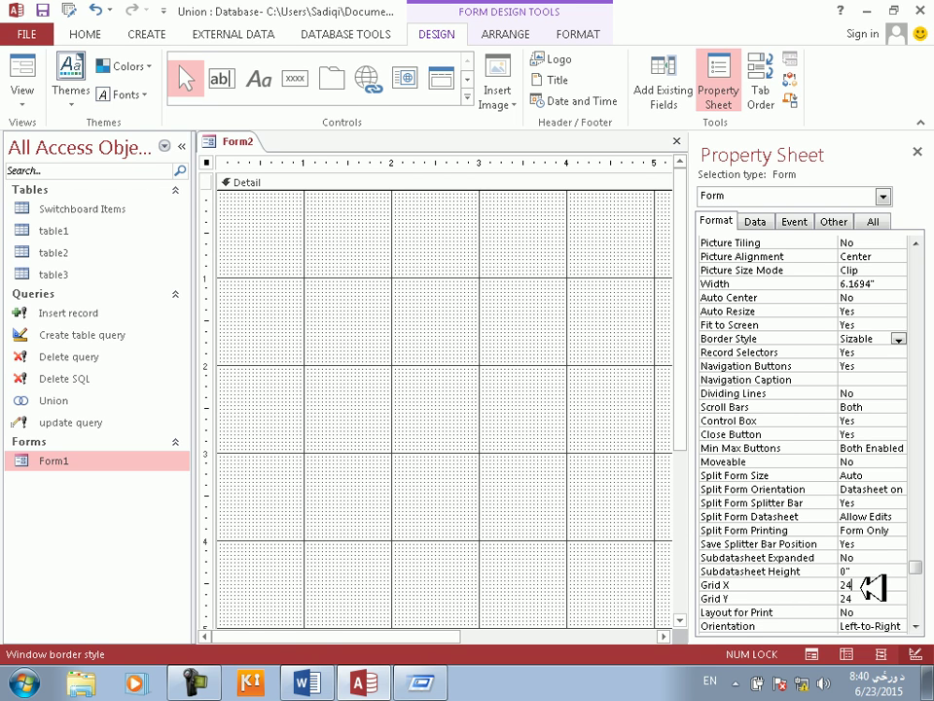
{"action": "left_click", "coordinate": [849, 584]}
{"action": "key", "text": "BackSpace"}
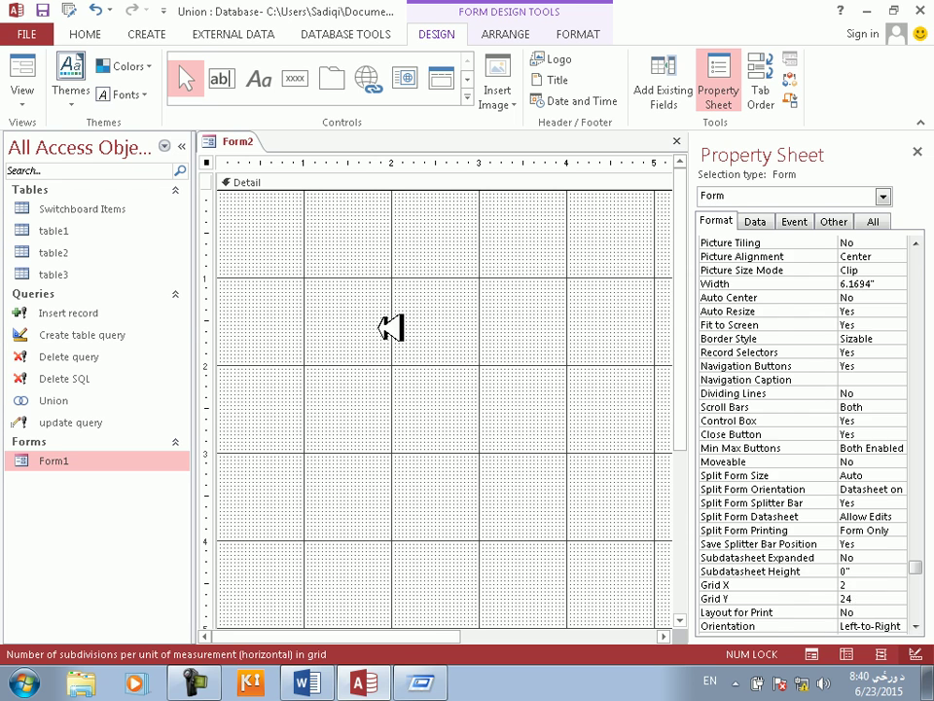
{"action": "left_click", "coordinate": [471, 371]}
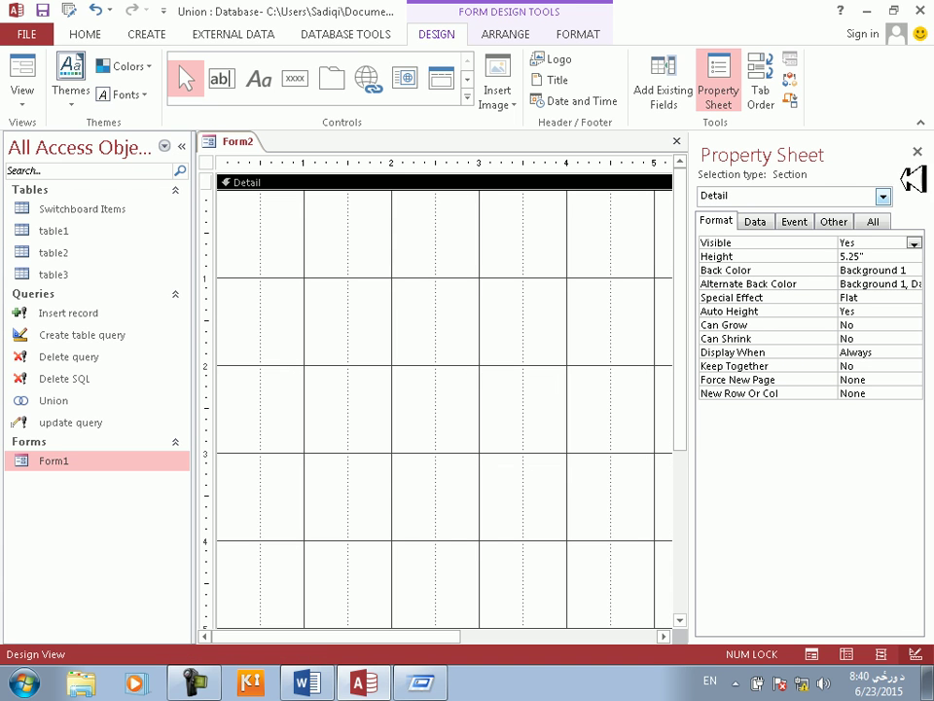
{"action": "left_click", "coordinate": [917, 151]}
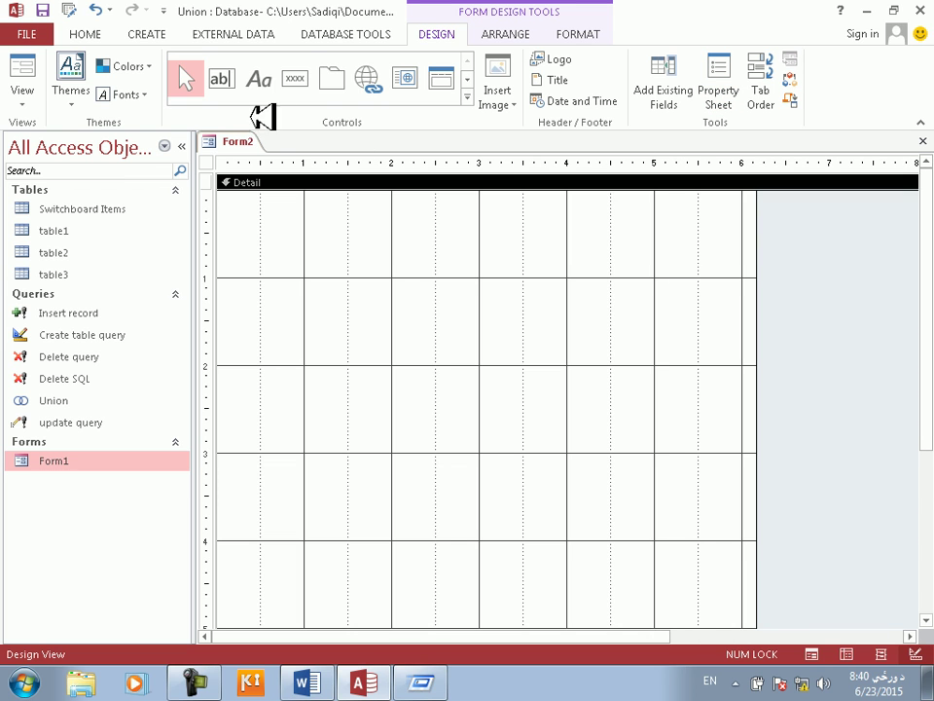
- Draw a command button 0.5 inch wide and 0.25 inch high, starting at the form's 1-inch horizontal mark
{"action": "left_click", "coordinate": [295, 78]}
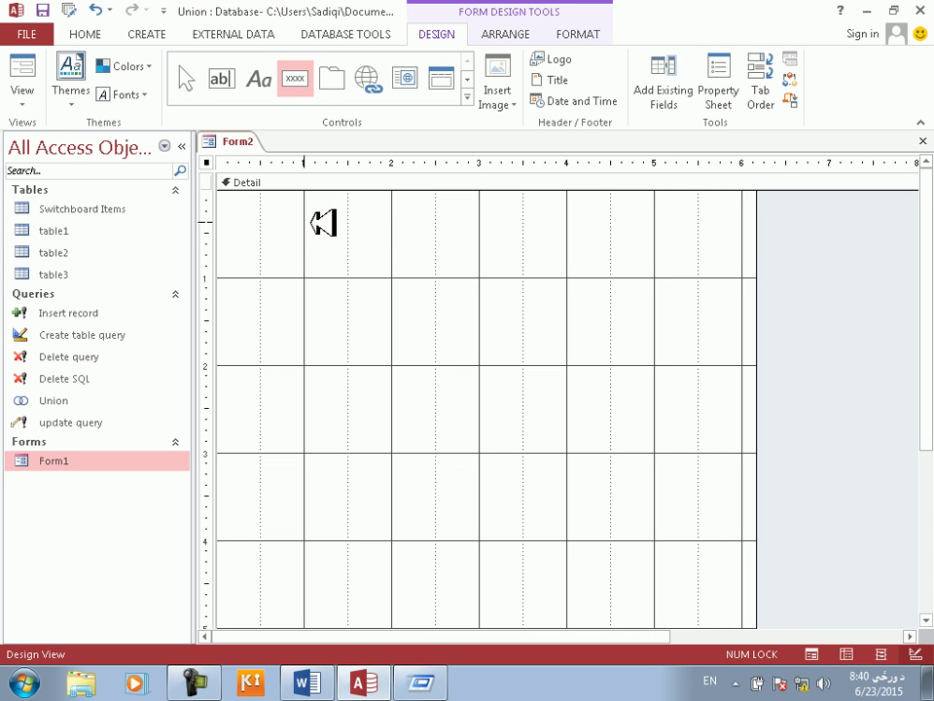
{"action": "left_click", "coordinate": [335, 232]}
{"action": "left_click_drag", "start_coordinate": [335, 234], "coordinate": [345, 246]}
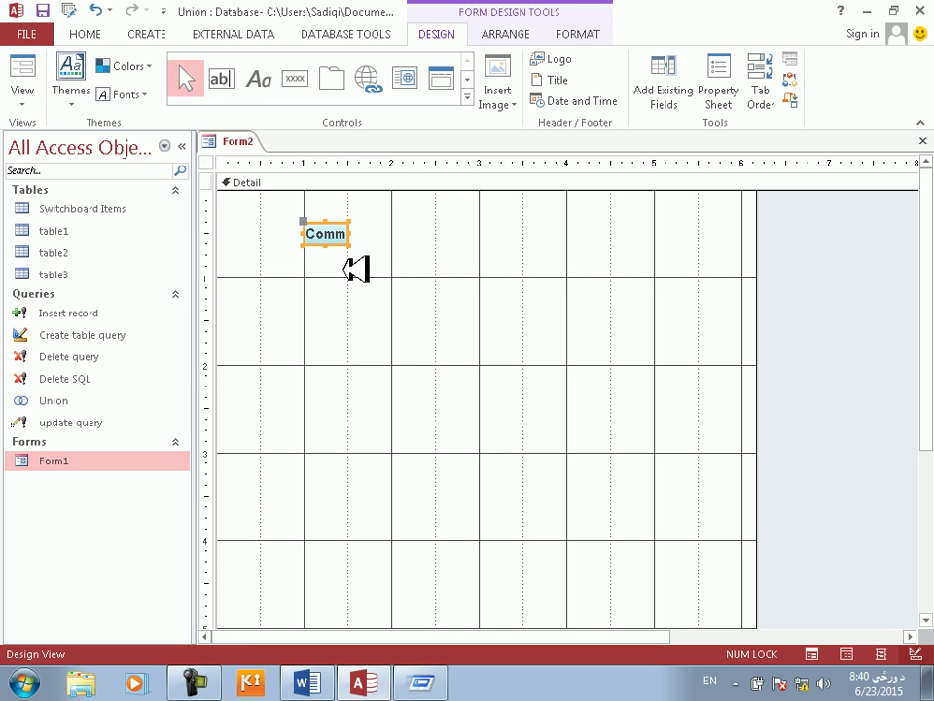
- Select the whole form, open its properties, and set Grid Y to 1
{"action": "right_click", "coordinate": [808, 268]}
{"action": "left_click", "coordinate": [772, 194]}
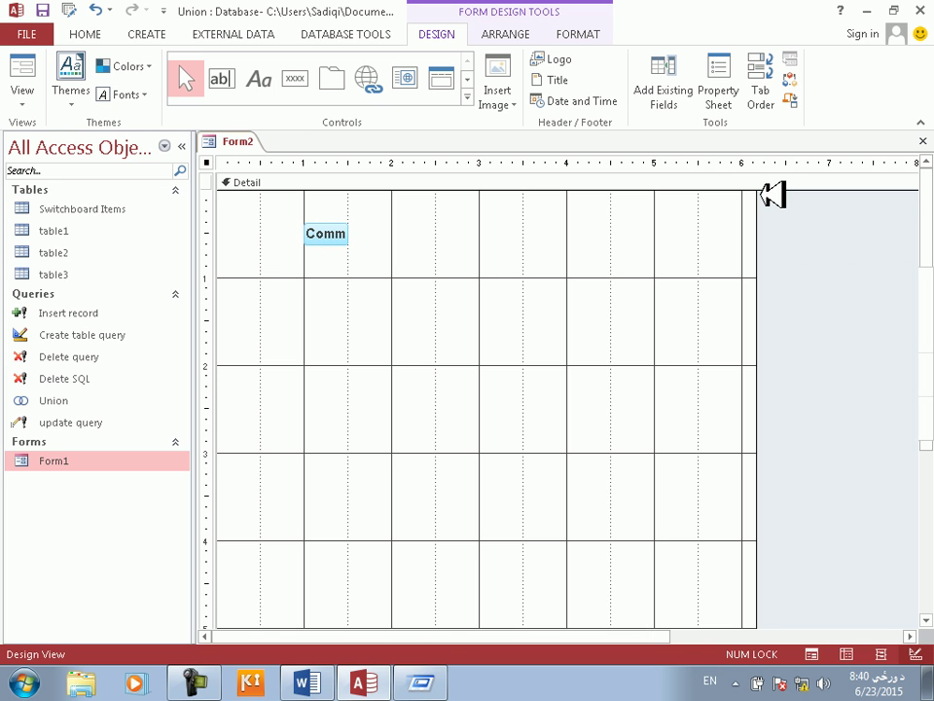
{"action": "left_click", "coordinate": [736, 60]}
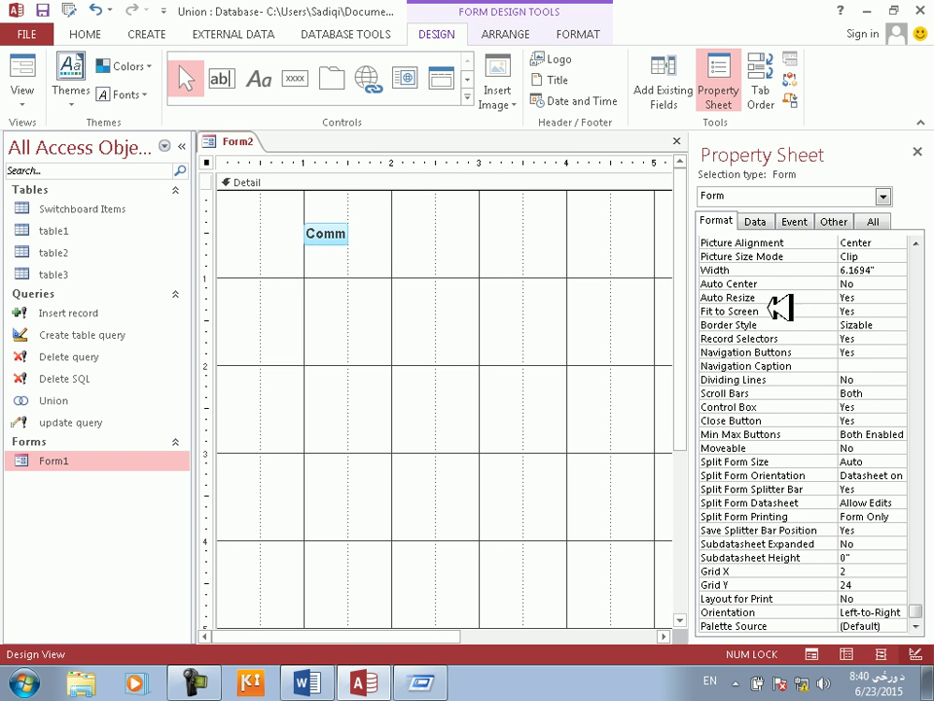
{"action": "left_click", "coordinate": [864, 574]}
{"action": "left_click", "coordinate": [850, 596]}
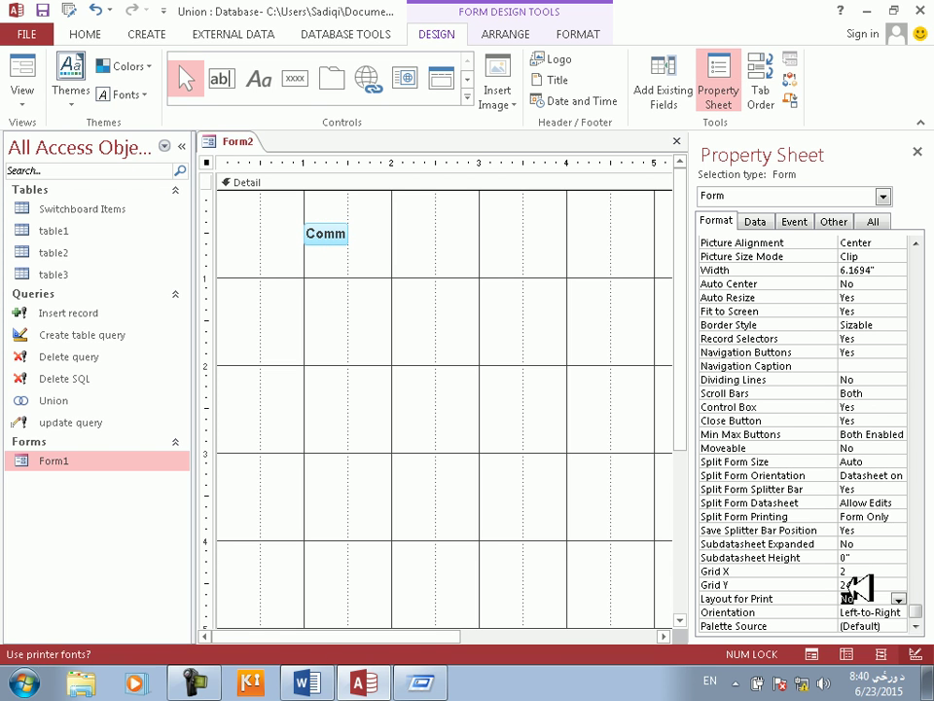
{"action": "left_click", "coordinate": [841, 585]}
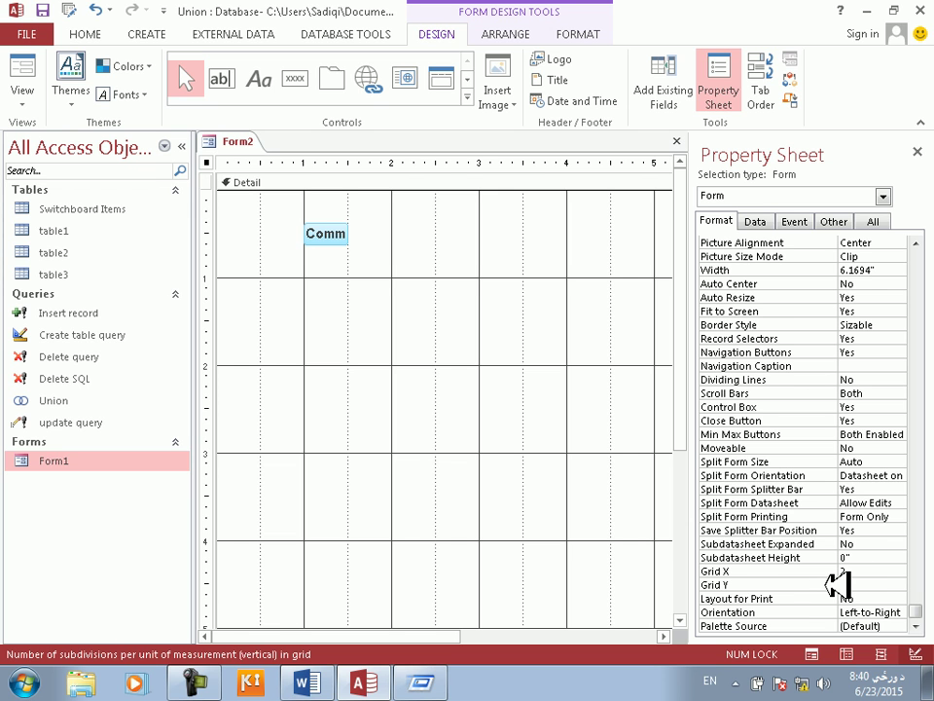
{"action": "left_click", "coordinate": [500, 241]}
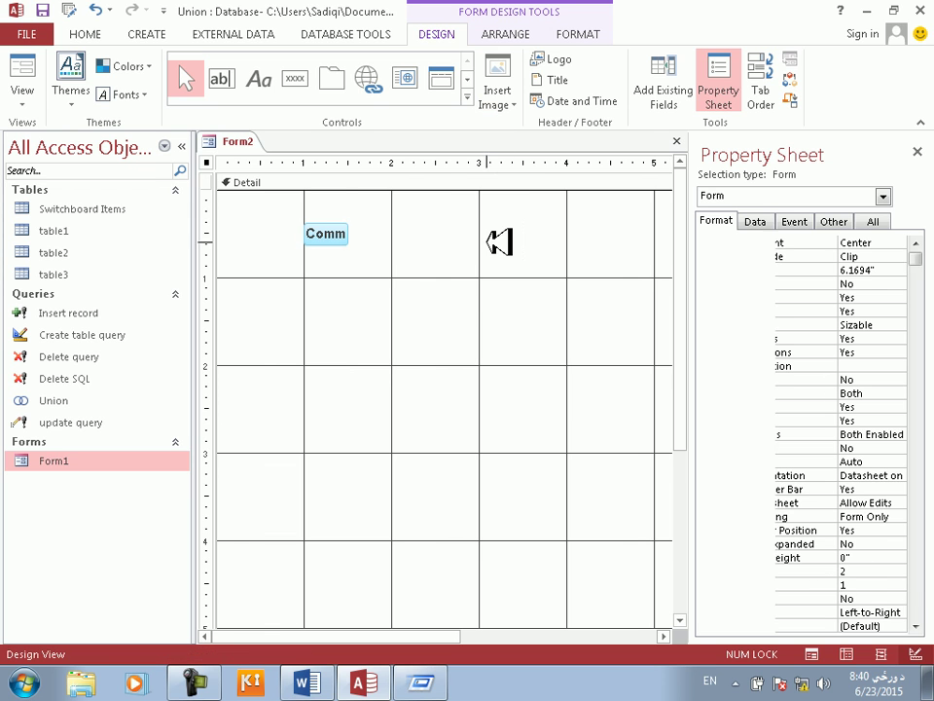
- Replace the command button with a new one 0.5 inch wide and 1 inch high in the form's first grid row
{"action": "left_click", "coordinate": [347, 237]}
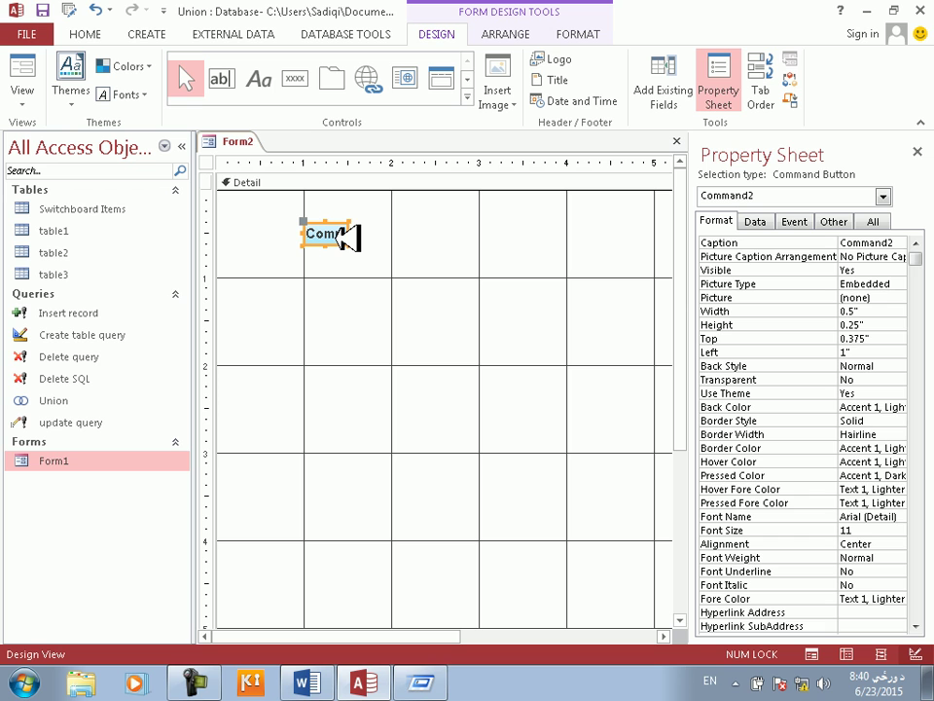
{"action": "key", "text": "Delete"}
{"action": "left_click", "coordinate": [295, 78]}
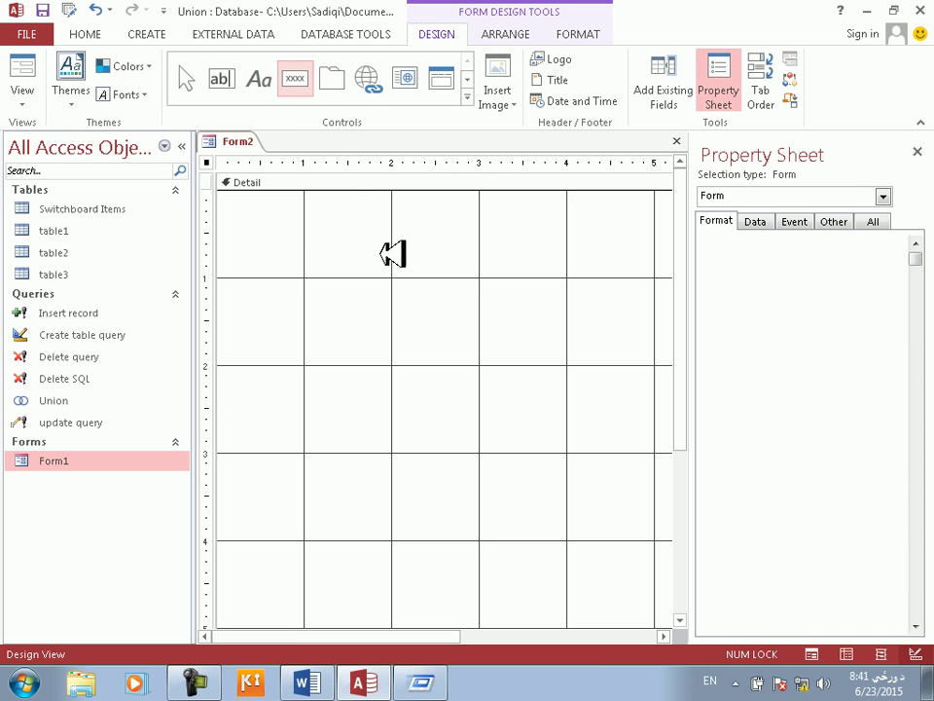
{"action": "left_click_drag", "start_coordinate": [338, 212], "coordinate": [359, 246]}
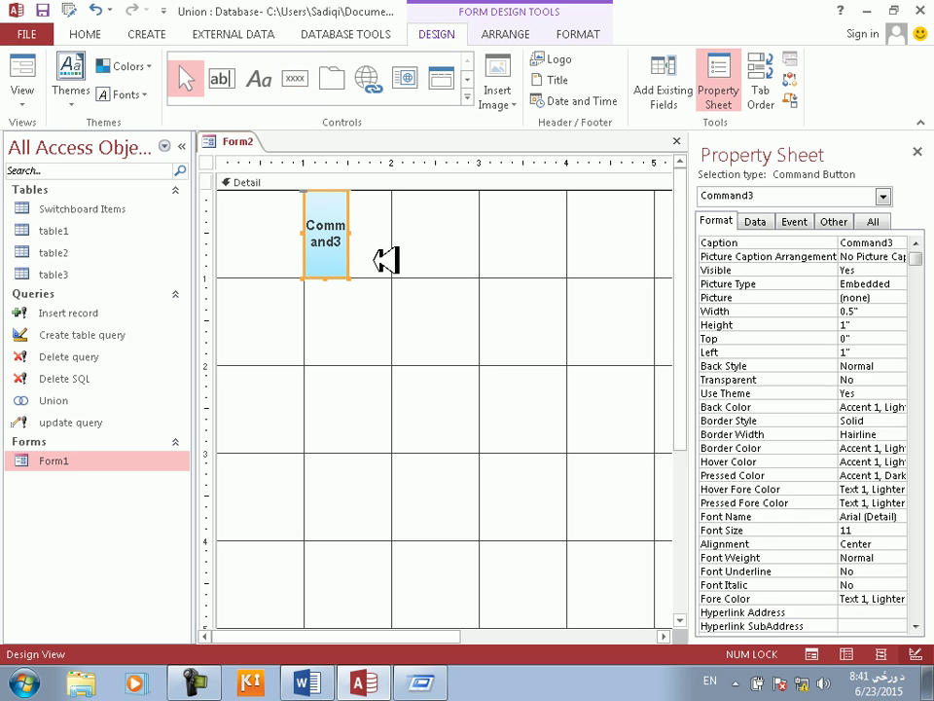
- Delete the new command button, and draw a text box in the same area and delete it too
{"action": "key", "text": "Delete"}
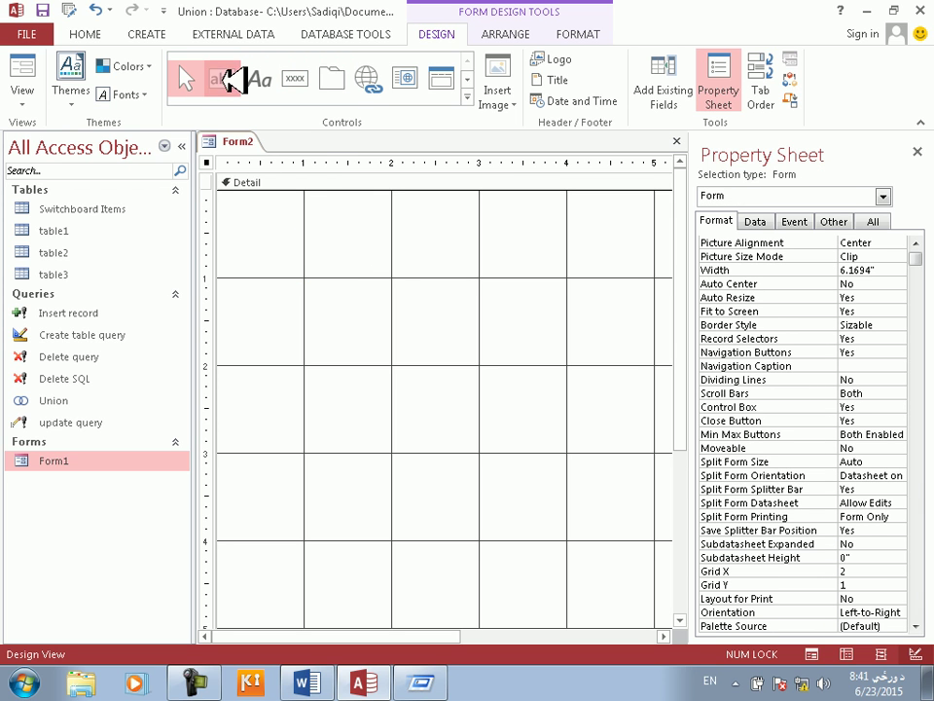
{"action": "left_click", "coordinate": [222, 78]}
{"action": "left_click_drag", "start_coordinate": [309, 194], "coordinate": [352, 255]}
{"action": "key", "text": "Delete"}
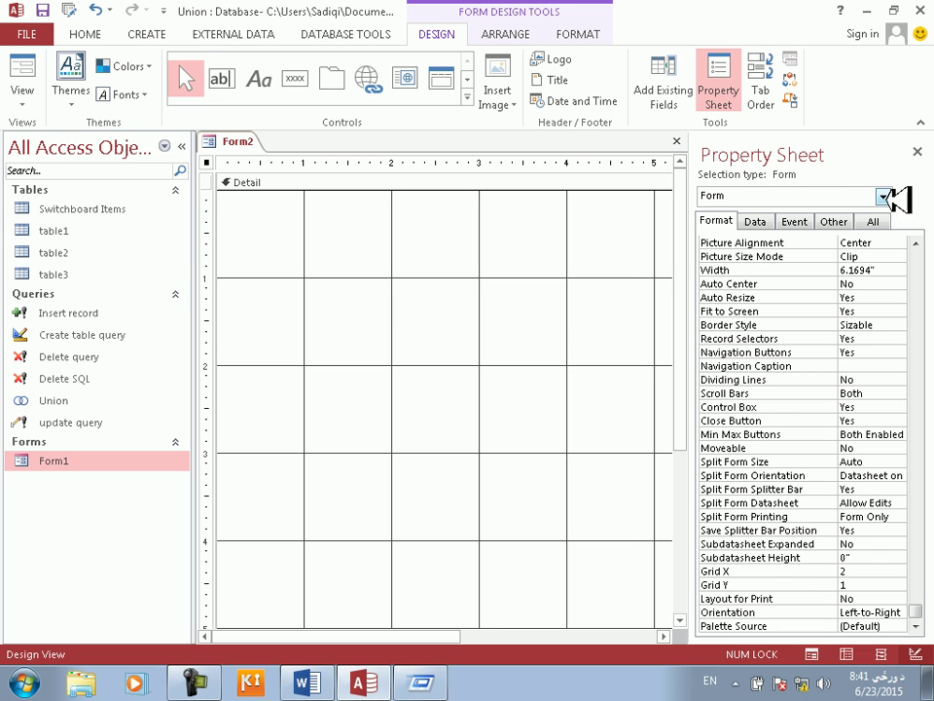
- Set the form's Grid X and Grid Y to 24 and close the property sheet
{"action": "left_click", "coordinate": [862, 571]}
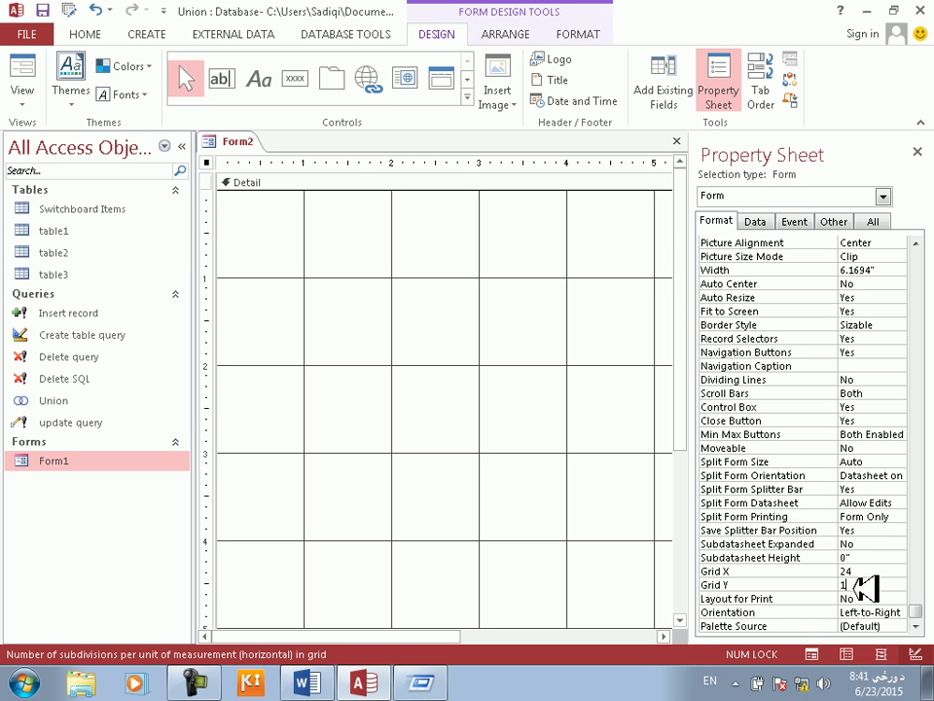
{"action": "left_click", "coordinate": [838, 586]}
{"action": "type", "text": "34"}
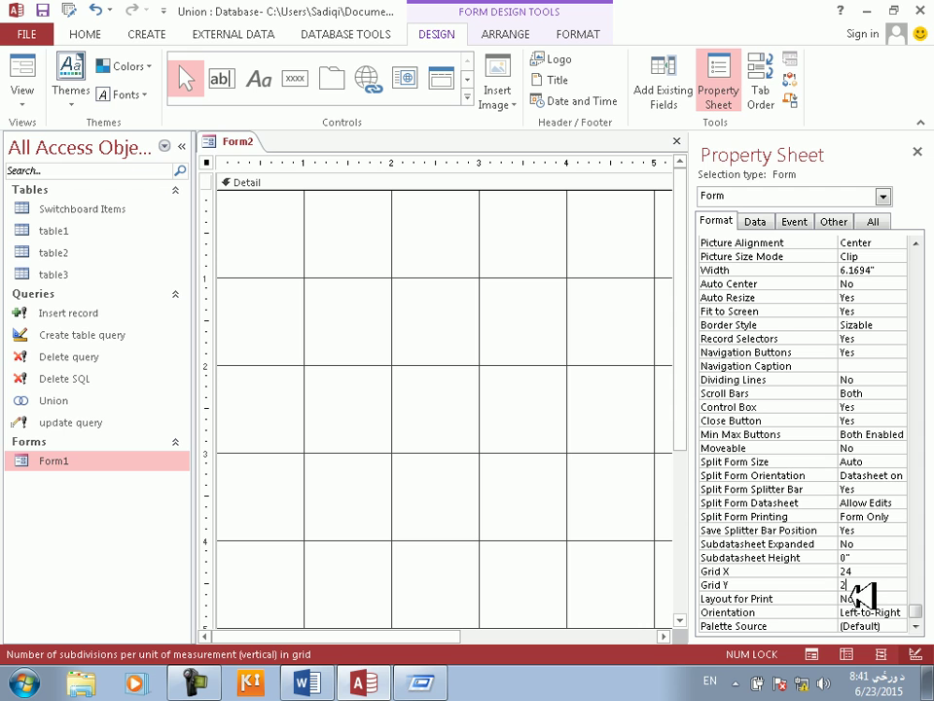
{"action": "type", "text": "4"}
{"action": "left_click", "coordinate": [622, 302]}
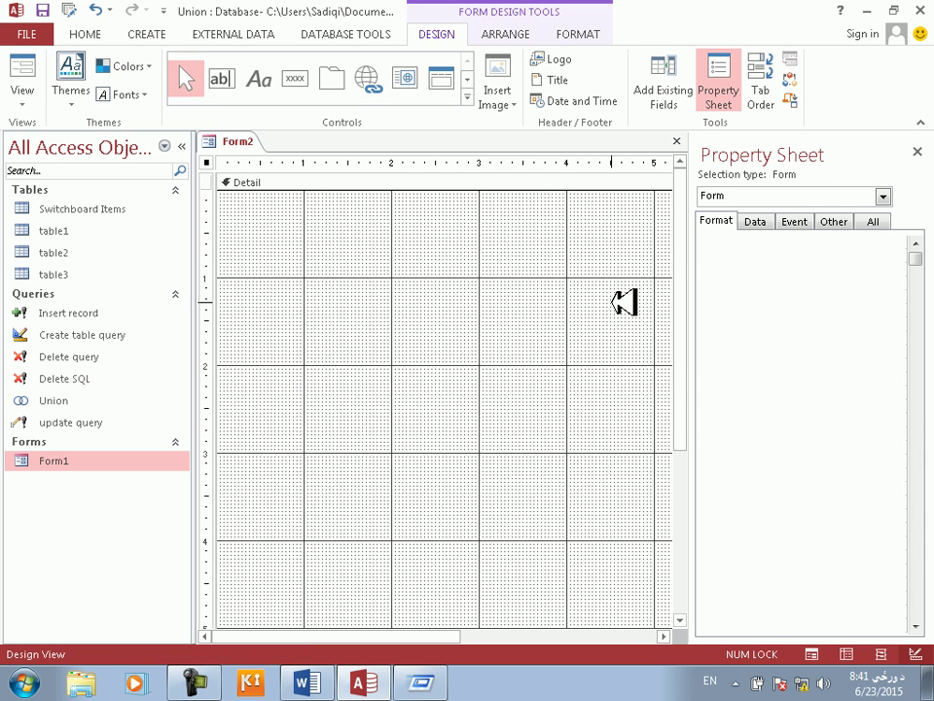
{"action": "left_click", "coordinate": [918, 150]}
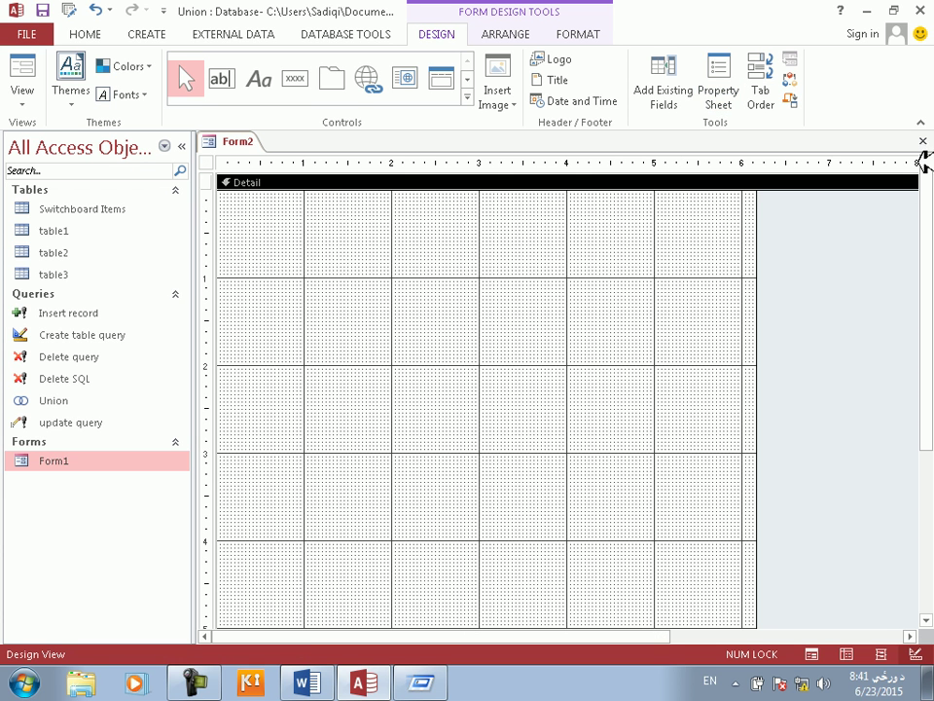
- Draw a command button about 0.5 by 0.2 inches on the fine grid, and delete it
{"action": "left_click", "coordinate": [296, 77]}
{"action": "left_click_drag", "start_coordinate": [317, 230], "coordinate": [360, 245]}
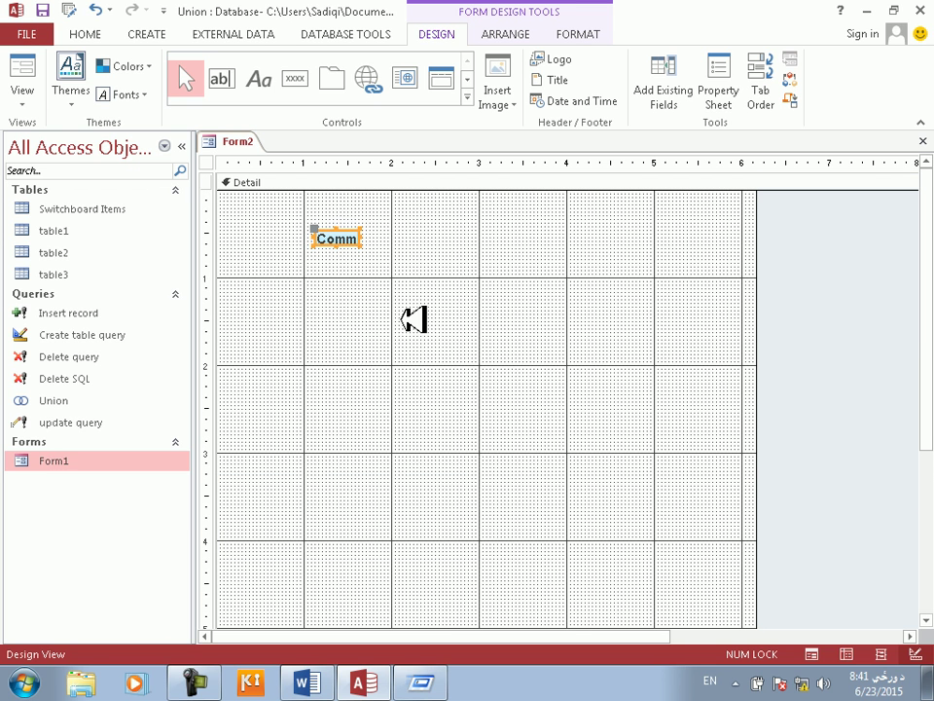
{"action": "key", "text": "Delete"}
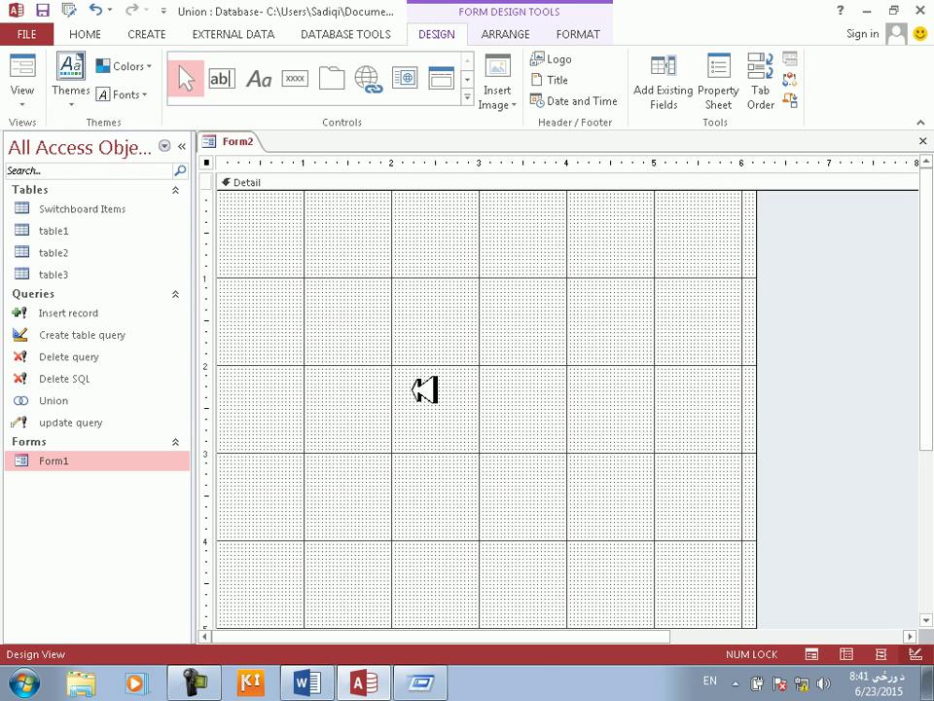
- Switch to the Word document with the notes on forms and close it
{"action": "left_click", "coordinate": [307, 684]}
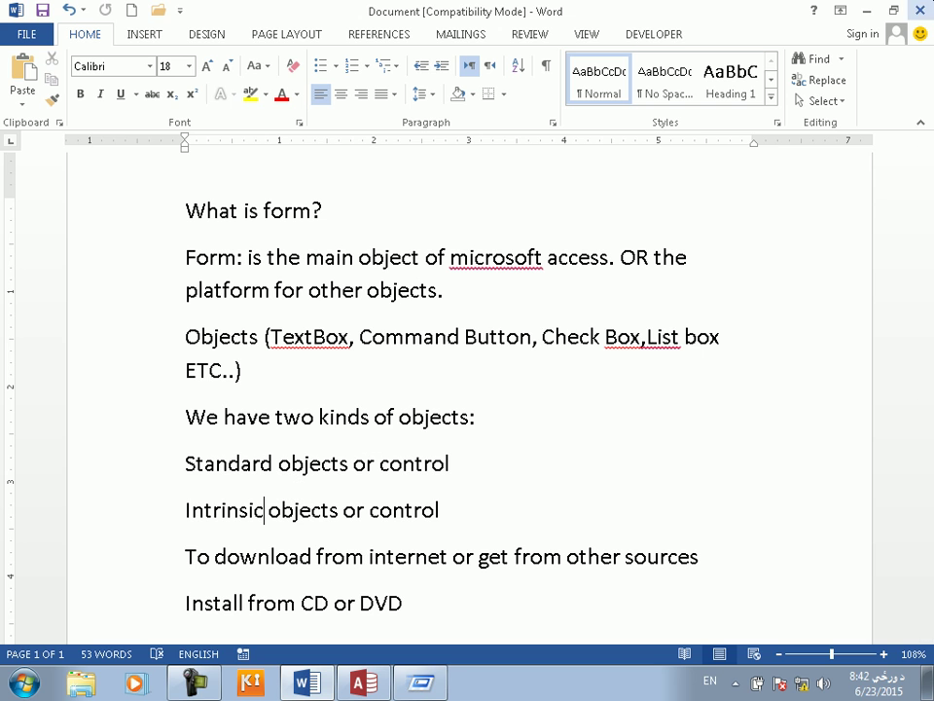
{"action": "left_click", "coordinate": [920, 10]}
{"action": "left_click", "coordinate": [399, 374]}
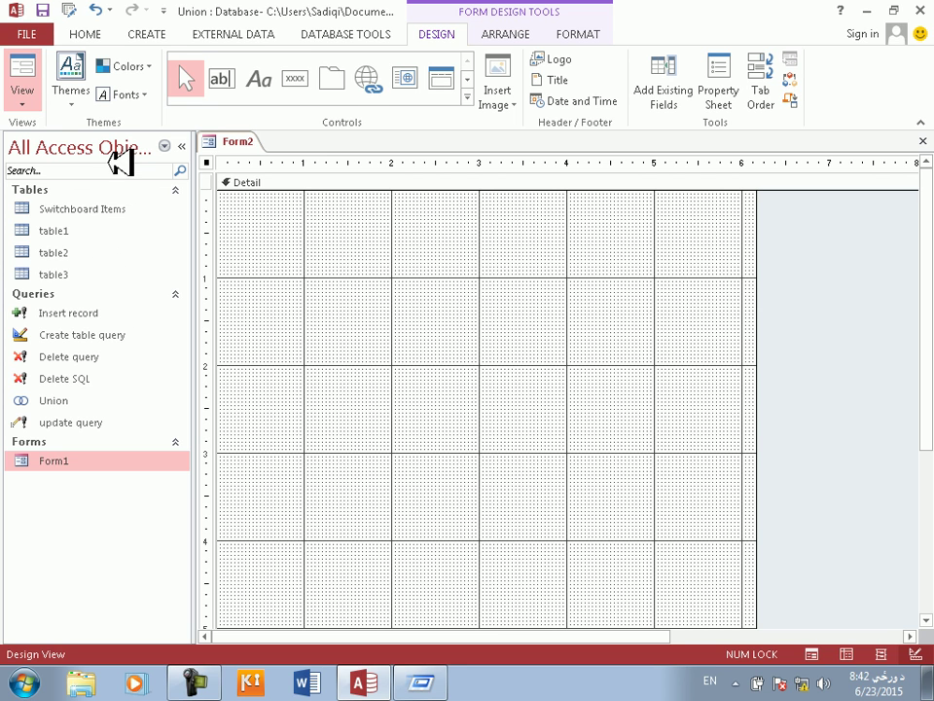
- Preview the blank Form2 in Form View and close it without saving its design changes
{"action": "key", "text": "F5"}
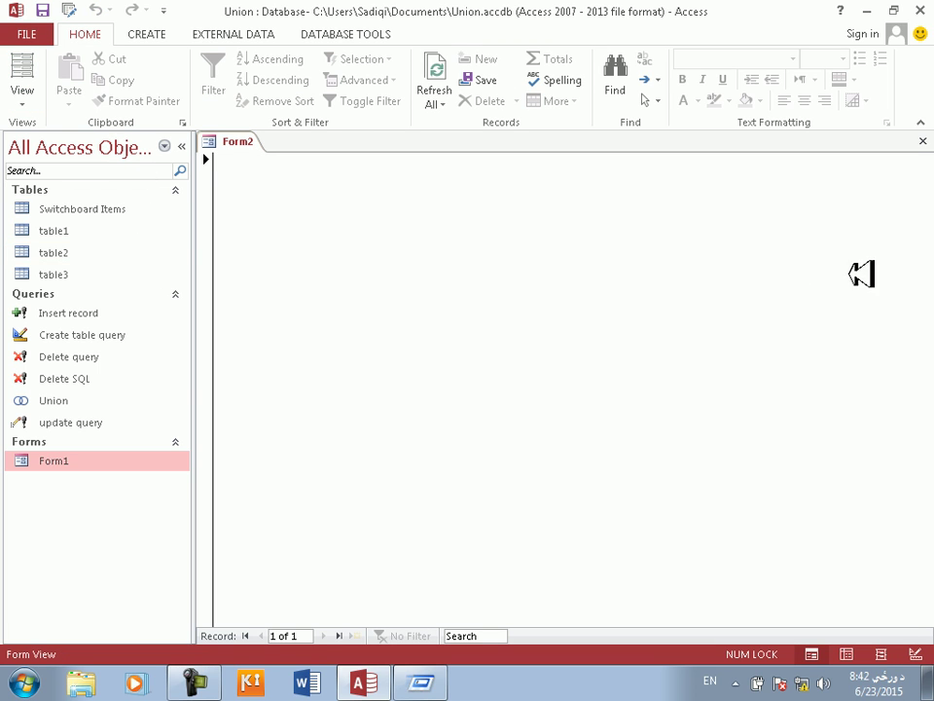
{"action": "left_click", "coordinate": [924, 141]}
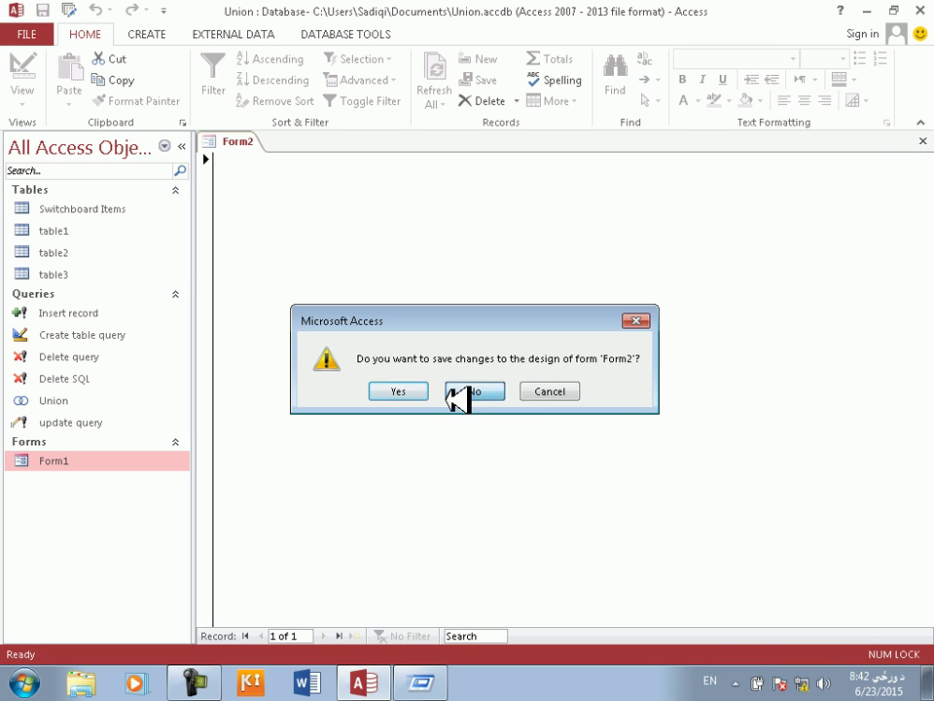
{"action": "left_click", "coordinate": [463, 392]}
- Open Form1 to view the Run Command pop-up, inspect it in Design View, and close it
{"action": "right_click", "coordinate": [64, 459]}
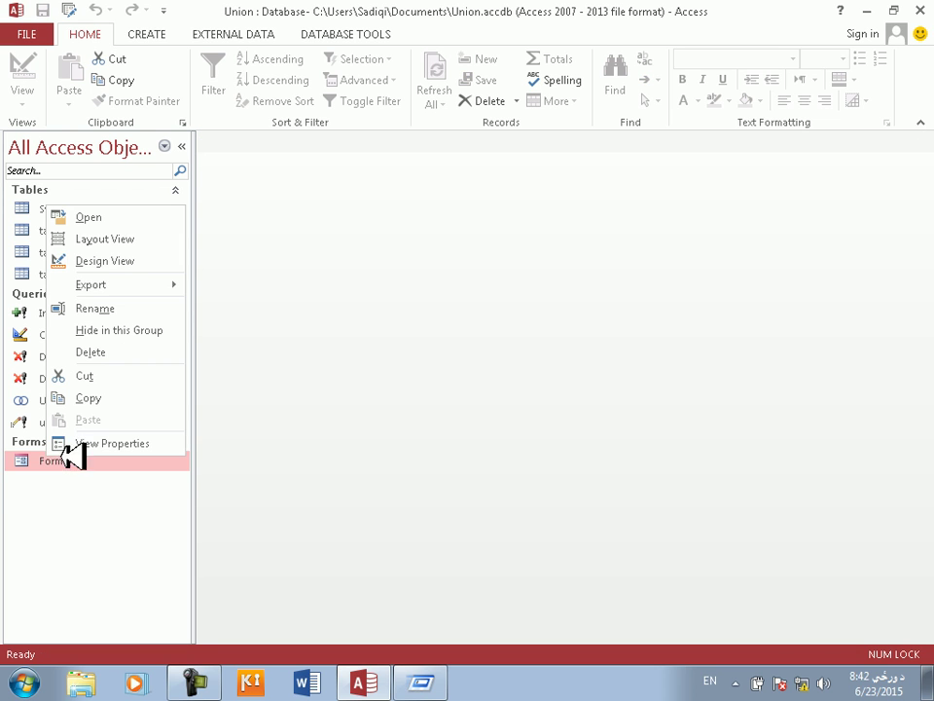
{"action": "left_click", "coordinate": [88, 217]}
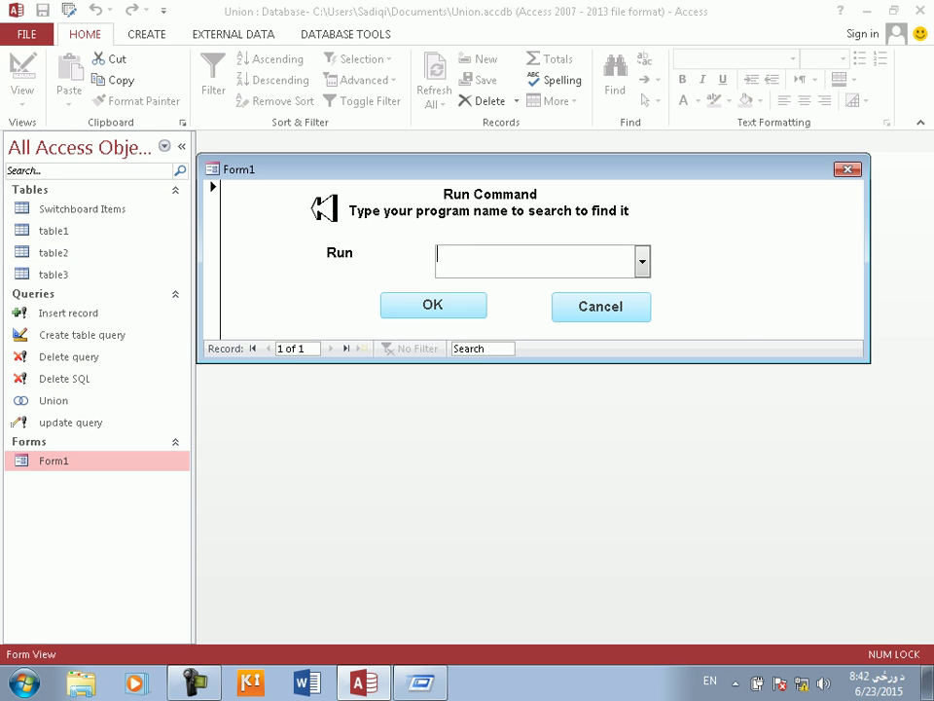
{"action": "right_click", "coordinate": [737, 248]}
{"action": "left_click", "coordinate": [776, 299]}
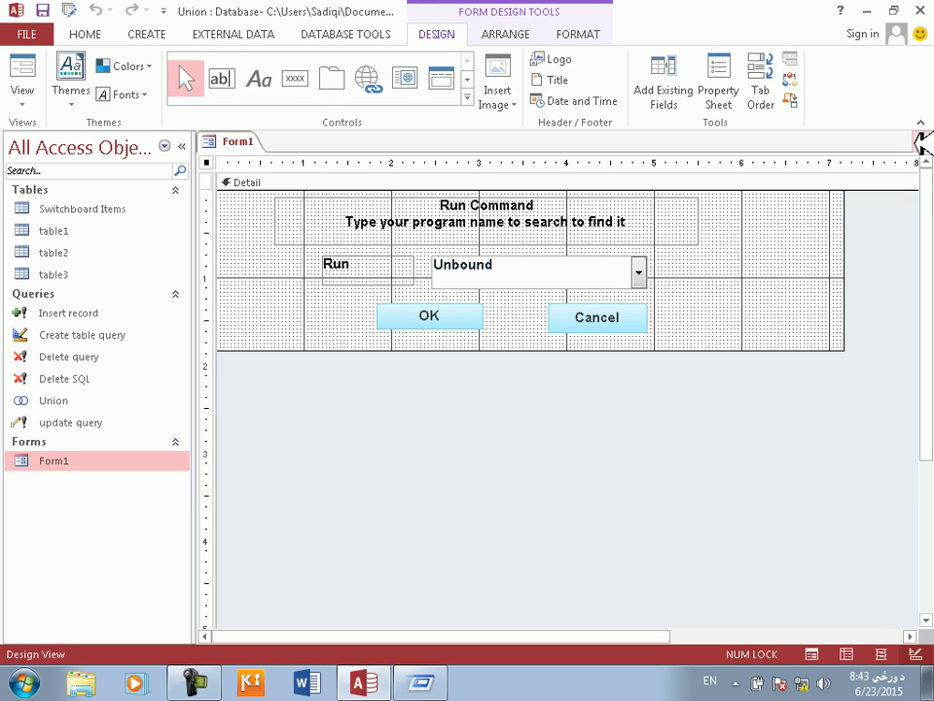
{"action": "left_click", "coordinate": [922, 141]}
- Generate a new form automatically from table1
{"action": "left_click", "coordinate": [160, 35]}
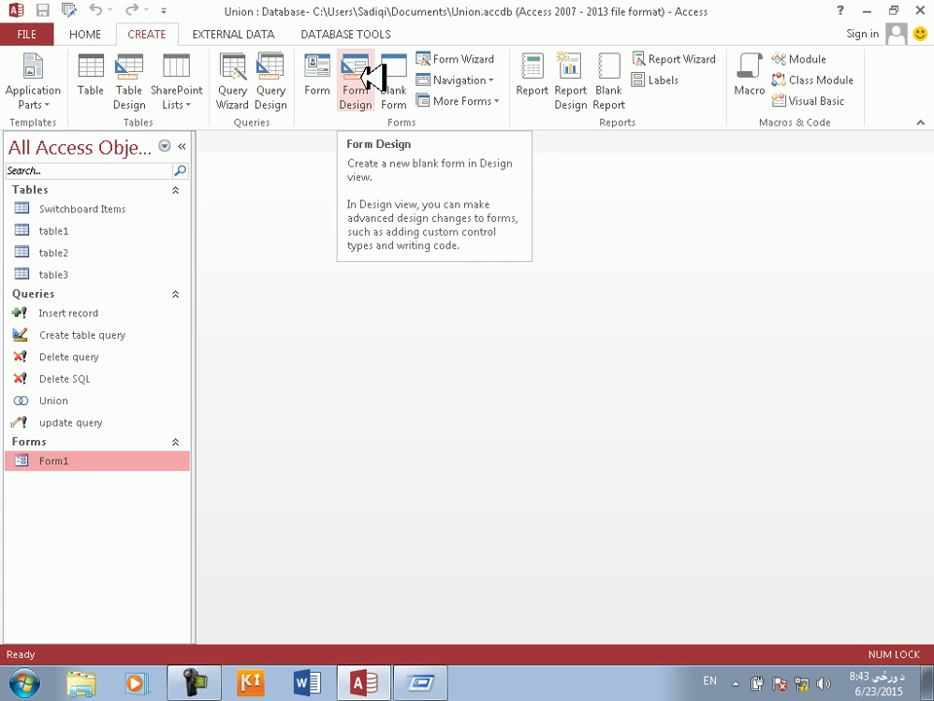
{"action": "left_click", "coordinate": [78, 229]}
{"action": "left_click", "coordinate": [319, 86]}
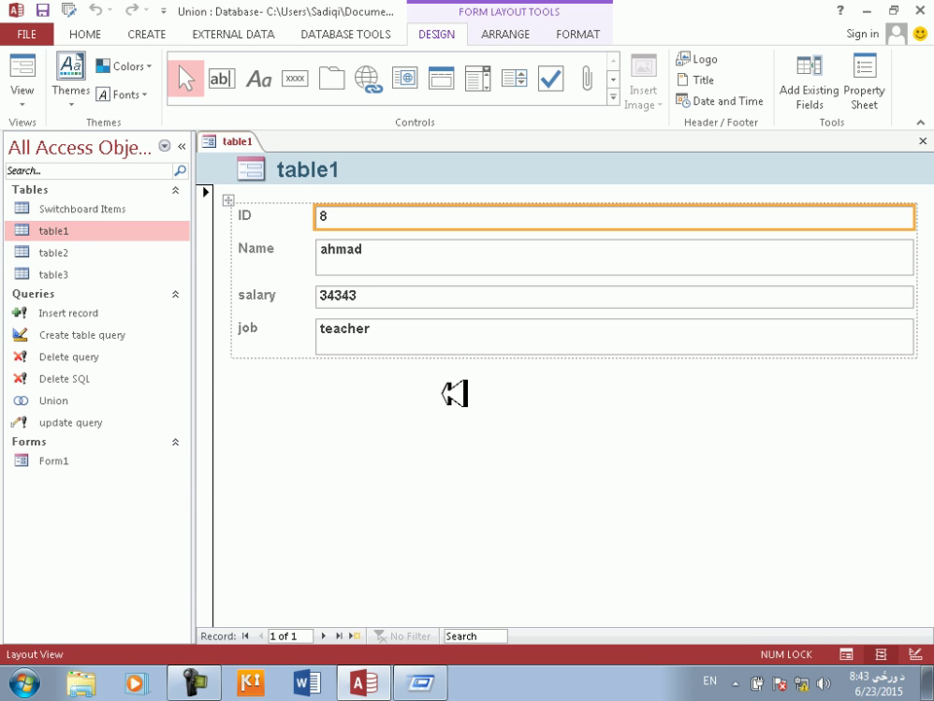
- View the table1 form in Form View and go to the Name field of a new blank record
{"action": "left_click", "coordinate": [21, 78]}
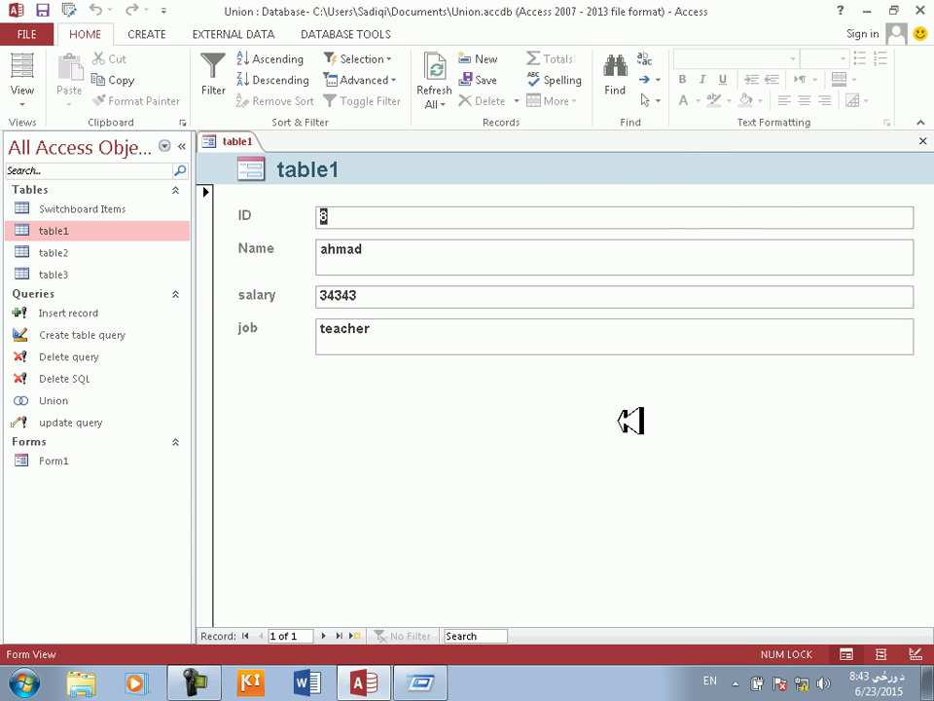
{"action": "left_click", "coordinate": [613, 299]}
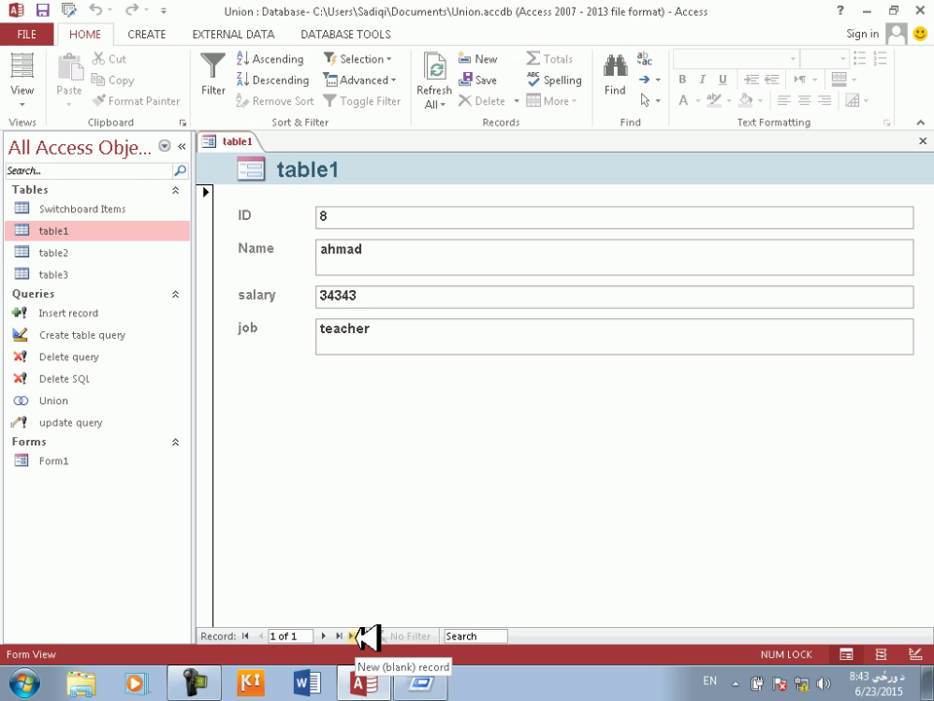
{"action": "left_click", "coordinate": [356, 636]}
{"action": "left_click", "coordinate": [378, 250]}
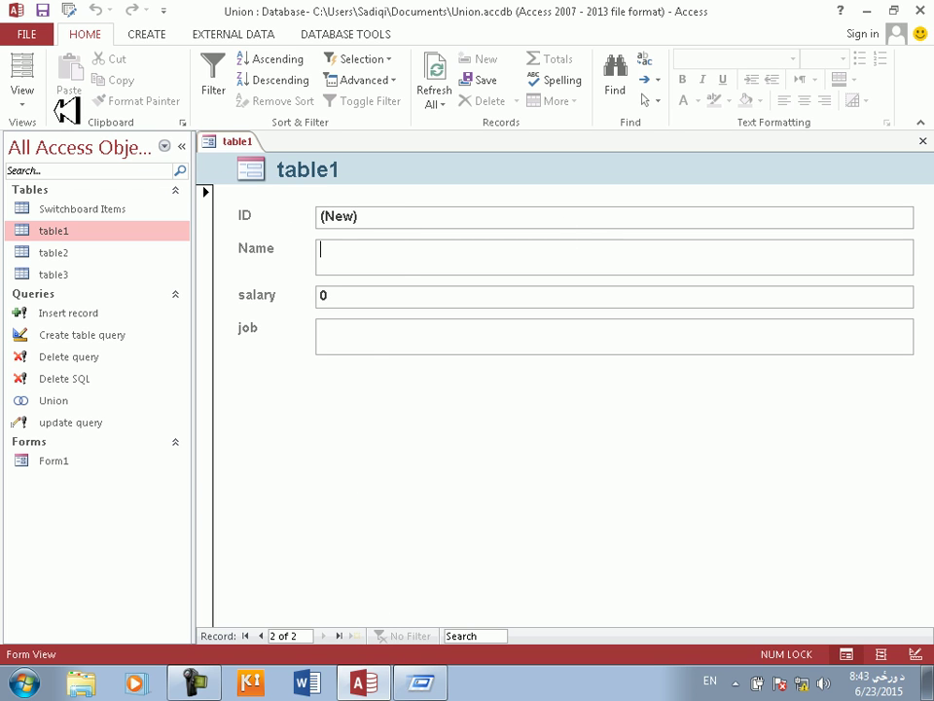
- Return the table1 form to Layout View and narrow the field boxes to about 4 inches wide
{"action": "left_click", "coordinate": [39, 97]}
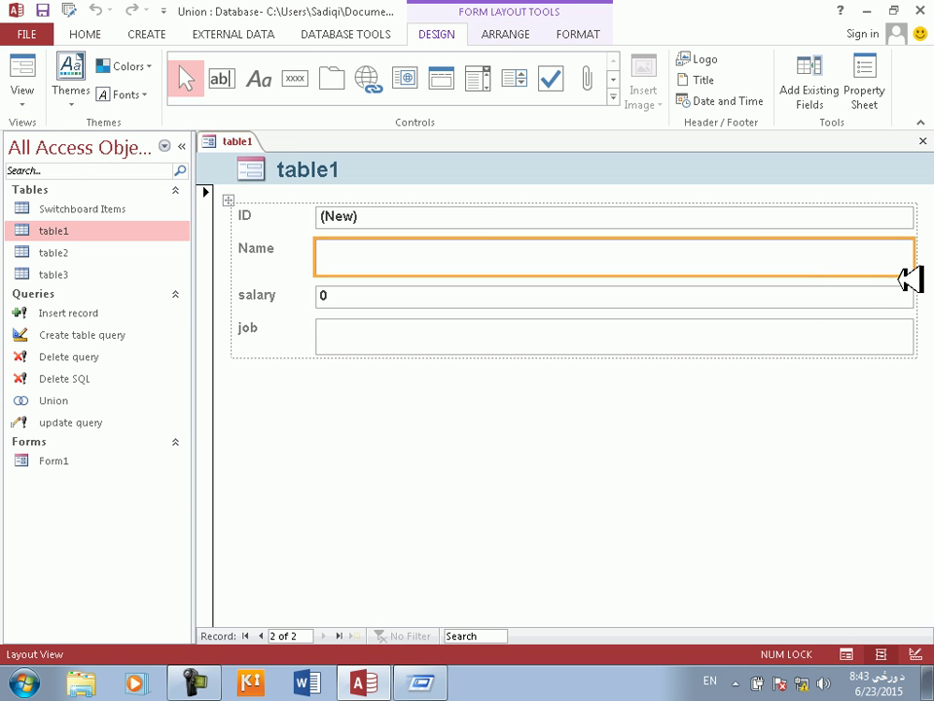
{"action": "left_click_drag", "start_coordinate": [920, 263], "coordinate": [666, 268]}
{"action": "left_click", "coordinate": [745, 336]}
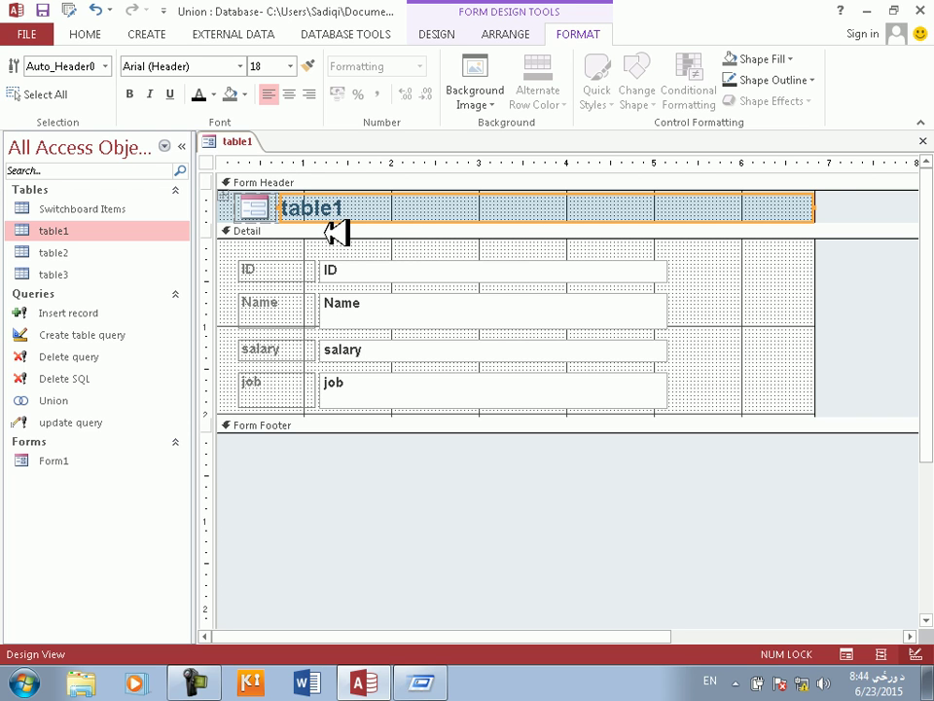
- In Design View, delete the row holding the table1 title and logo, and remove the form header and footer sections
{"action": "right_click", "coordinate": [823, 208]}
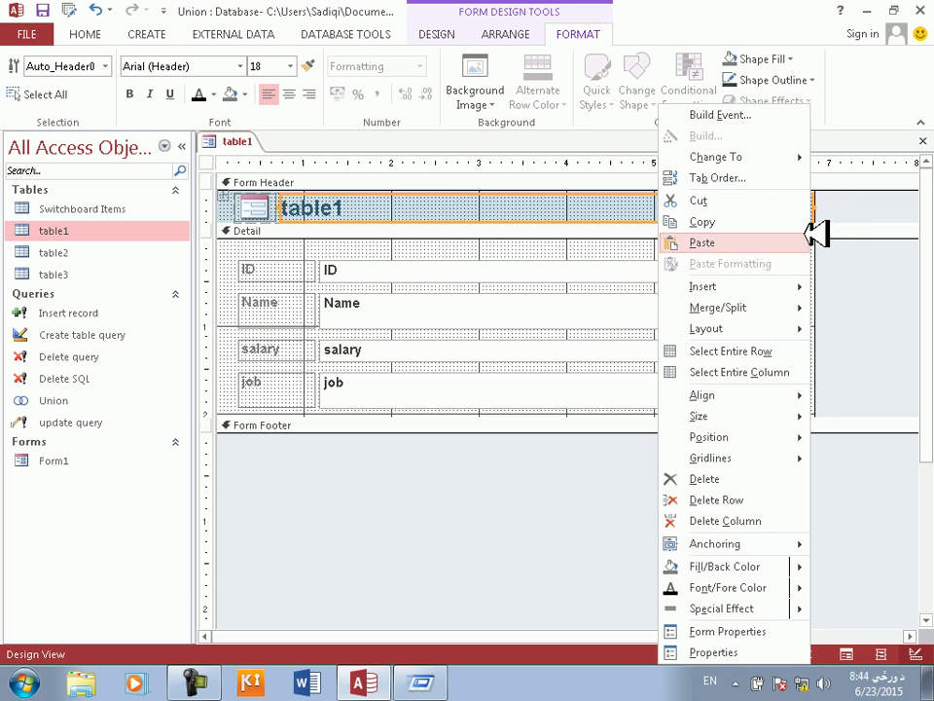
{"action": "left_click", "coordinate": [759, 499]}
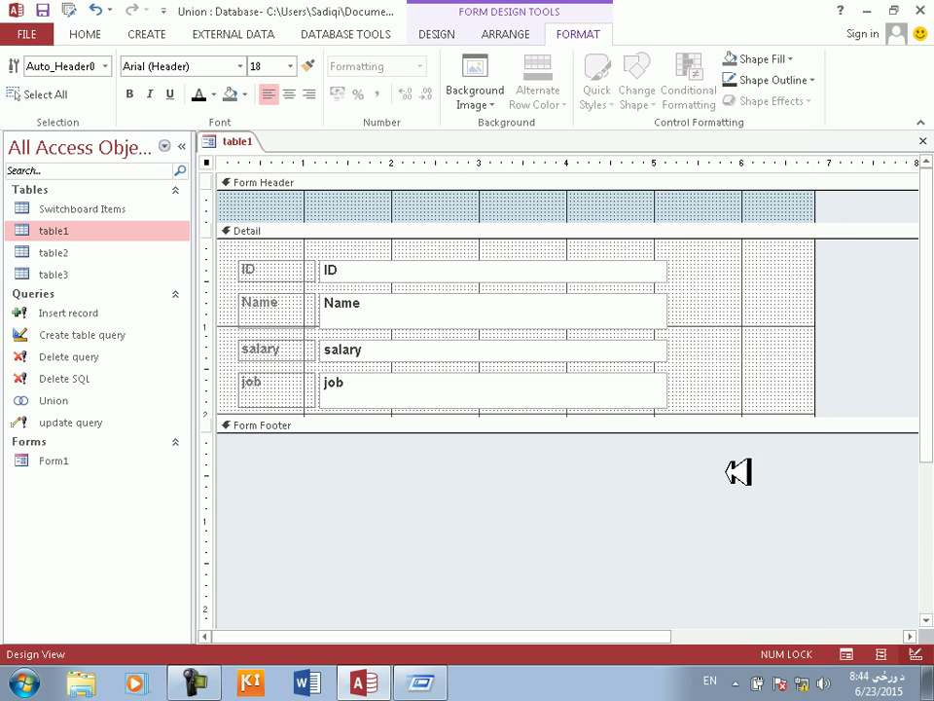
{"action": "right_click", "coordinate": [768, 228]}
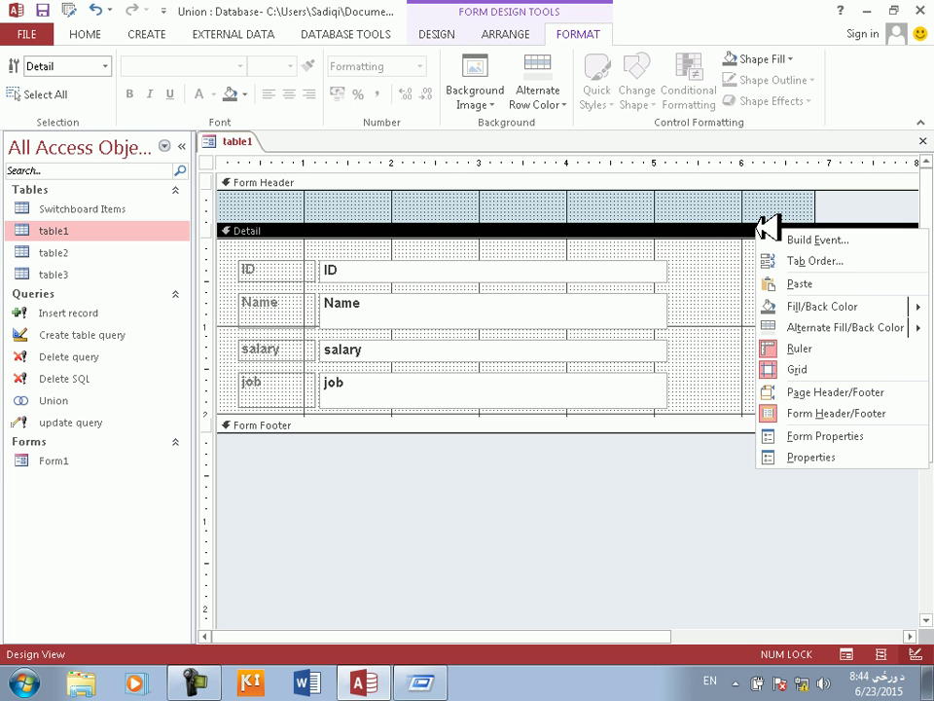
{"action": "left_click", "coordinate": [798, 414]}
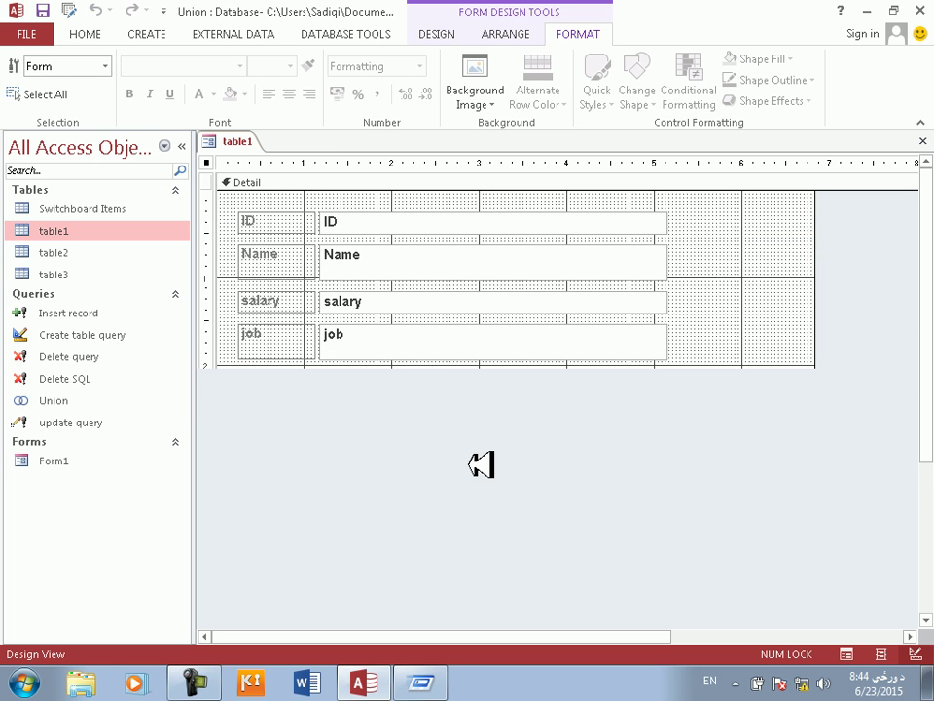